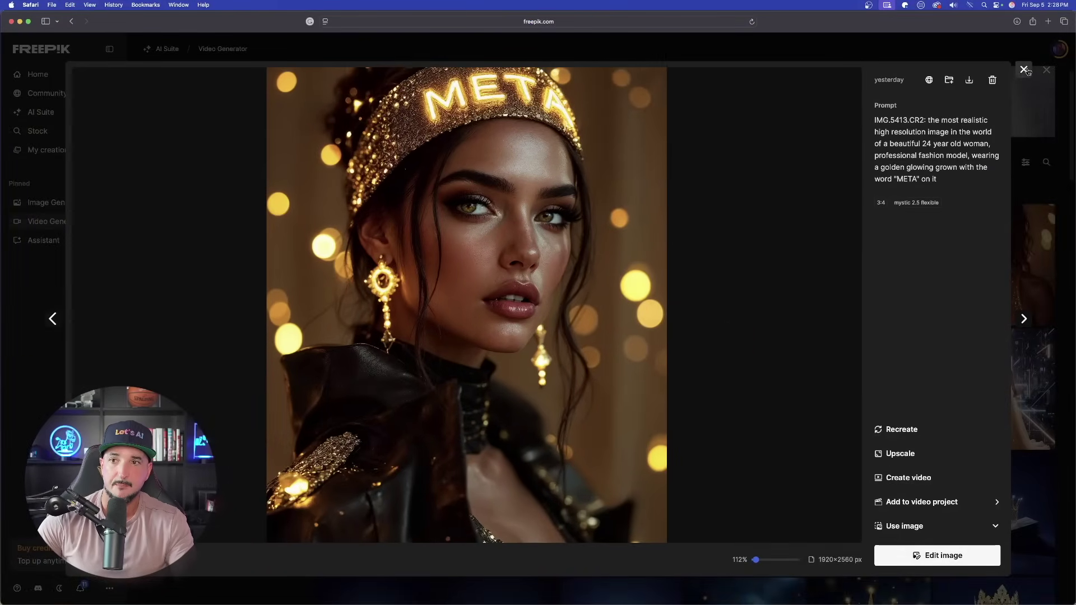
Step: Play the Seedance 1.0 Pro video of the META-crowned portrait, then close the viewer
left_click(1025, 70)
left_click(504, 318)
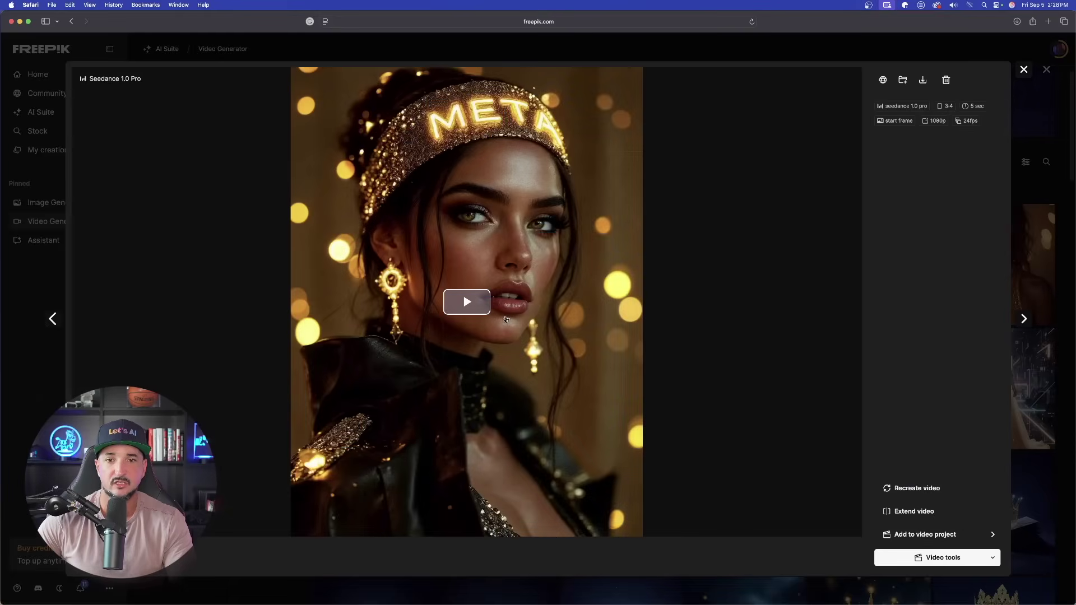
left_click(467, 303)
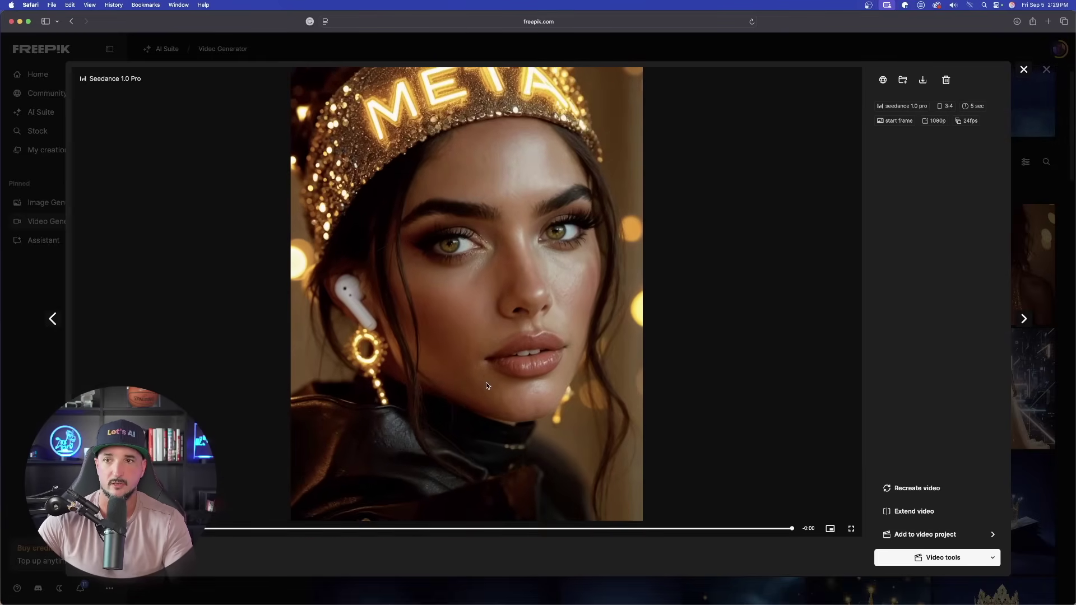
left_click(1023, 71)
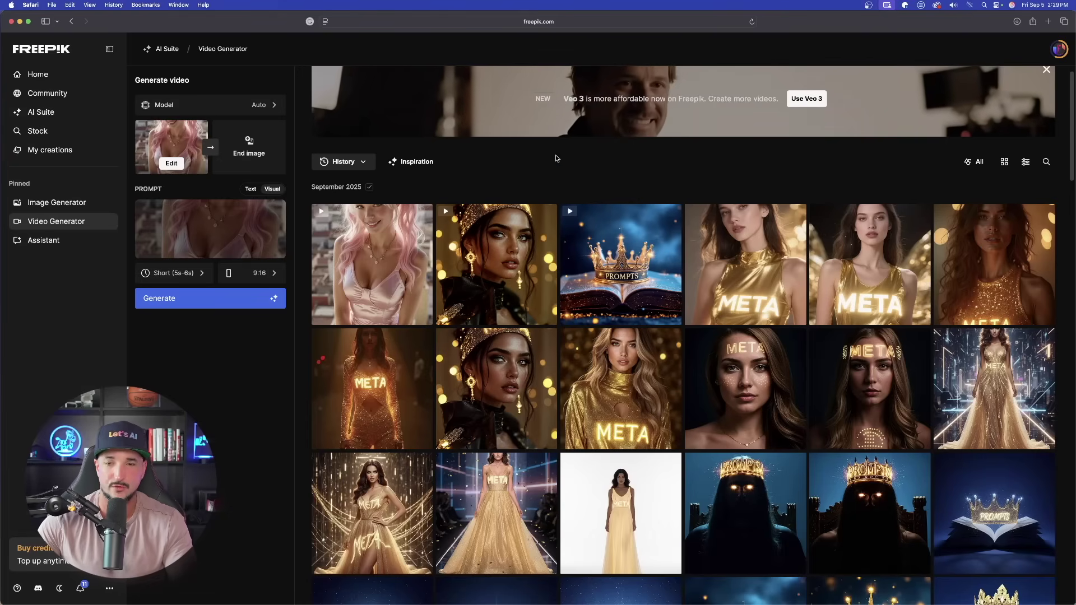
Step: Open and play the Kling 2.1 pink-haired pigtails woman video
left_click(383, 247)
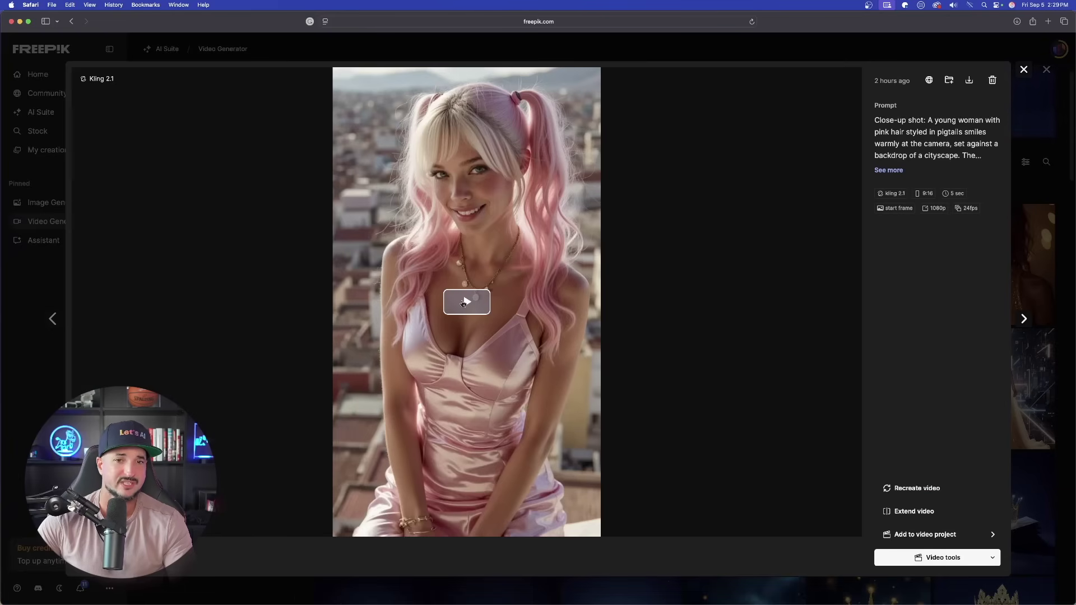
left_click(463, 303)
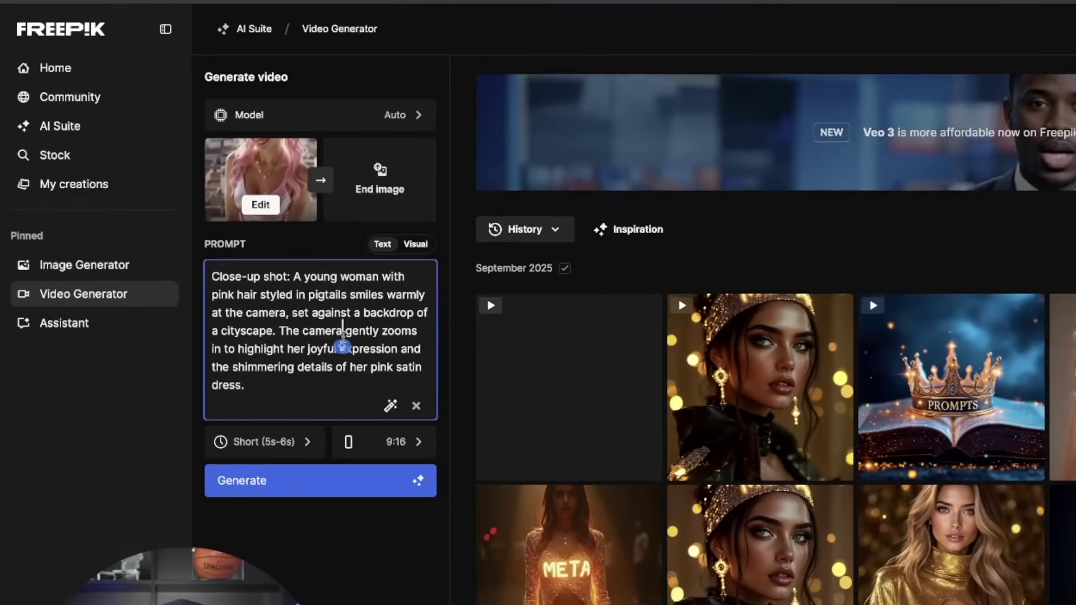
Step: Clear the prompt text and start image, then browse featured video models, keeping Auto
key("super+a")
key("BackSpace")
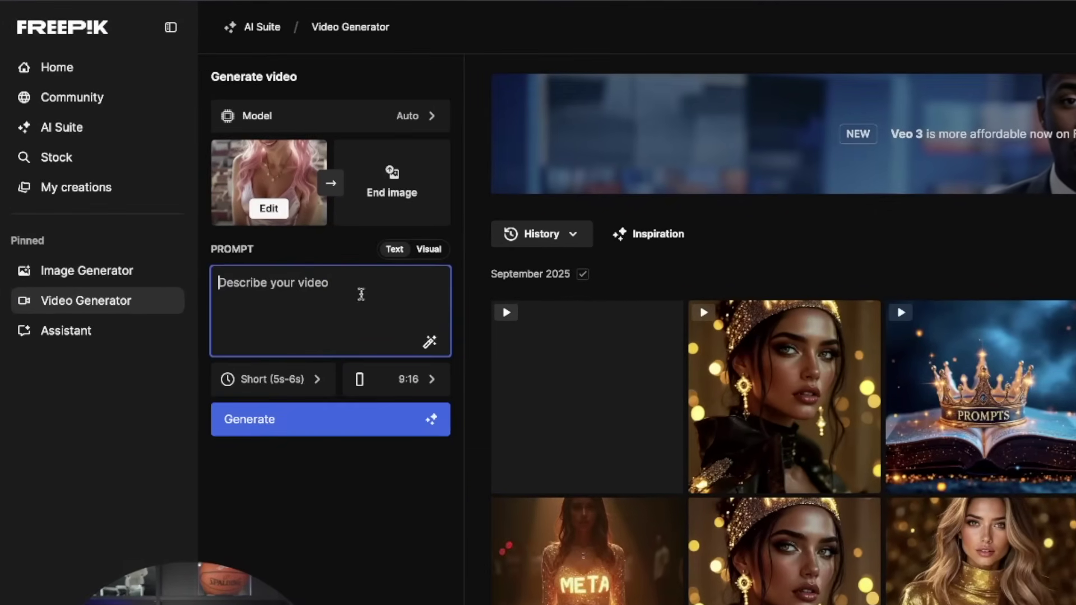
left_click(314, 151)
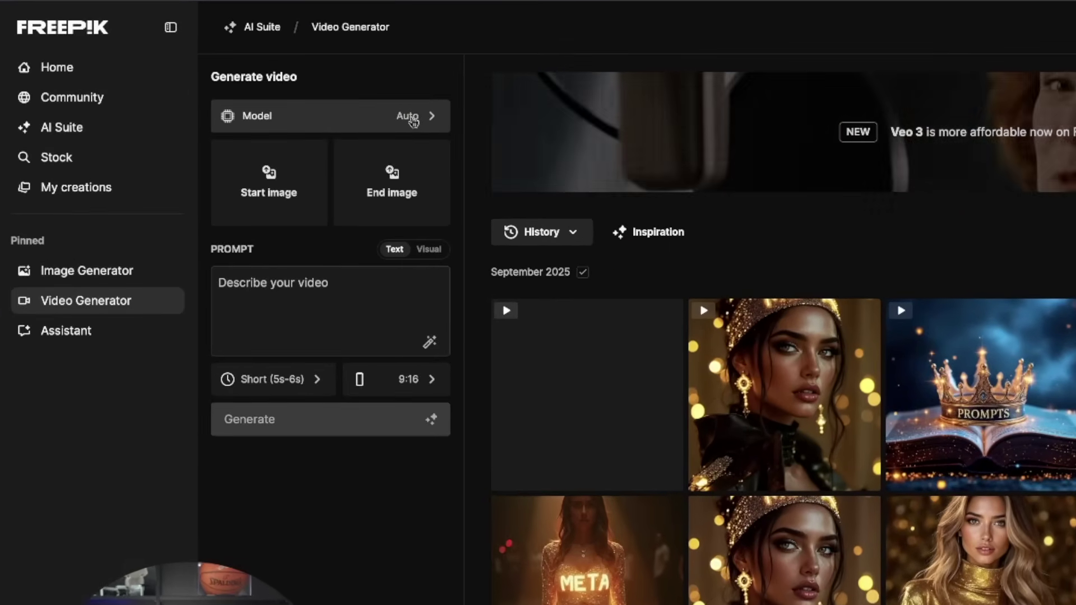
left_click(208, 109)
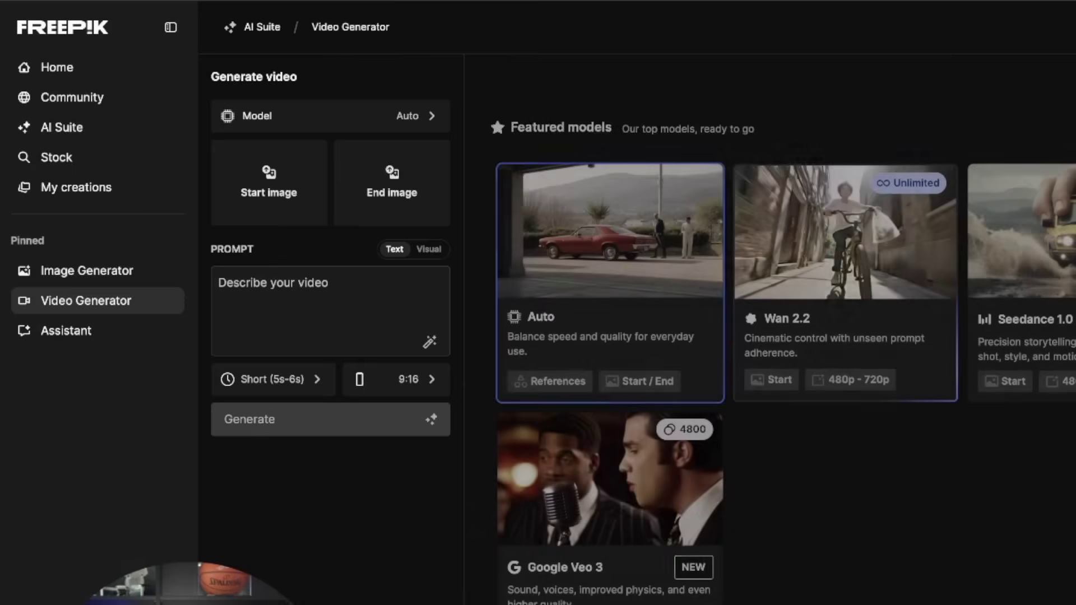
left_click(303, 285)
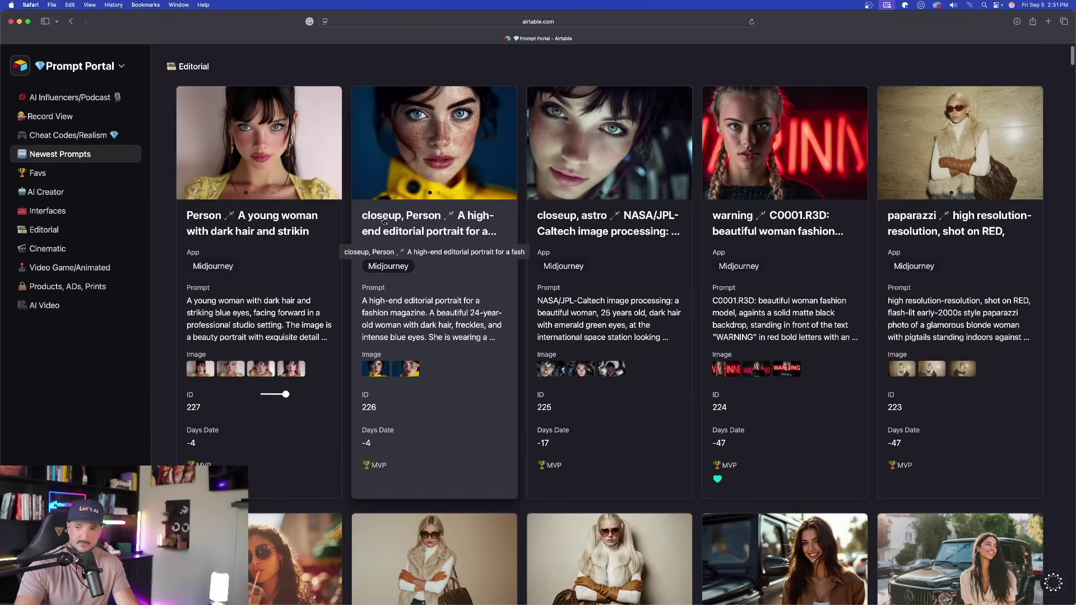
Step: Open the newest dark-haired, blue-eyed woman record and download its attached portrait
left_click(277, 308)
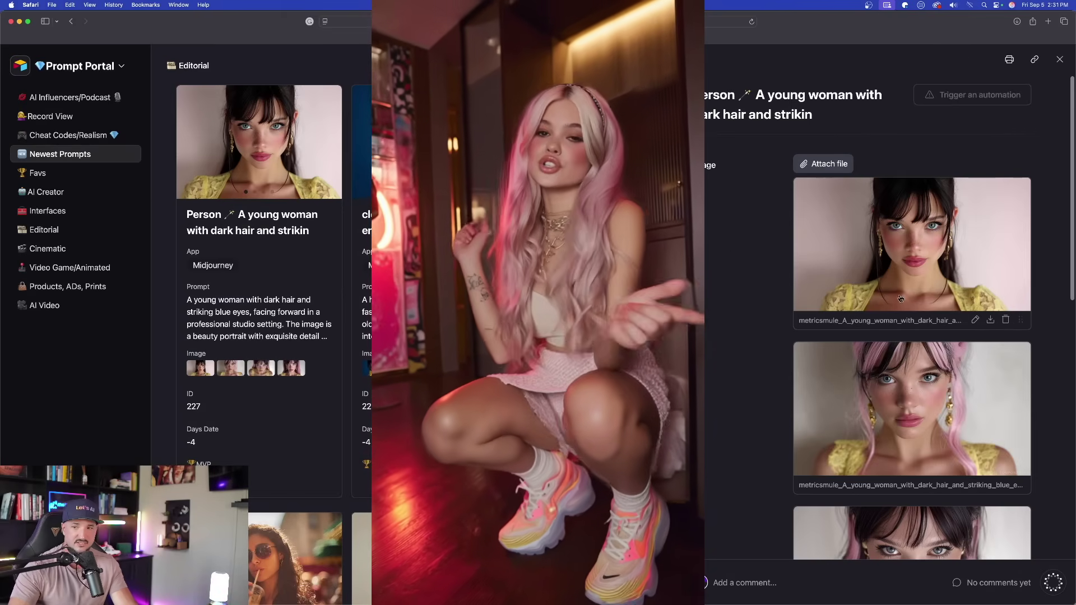
scroll(914, 263, "down", 5)
scroll(881, 286, "up", 6)
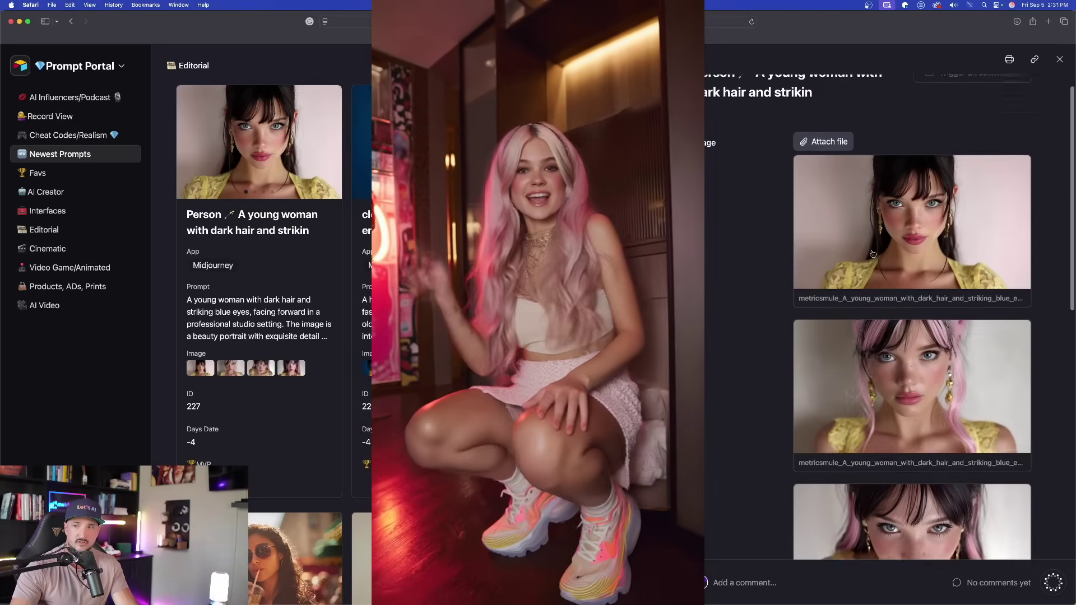
left_click(919, 239)
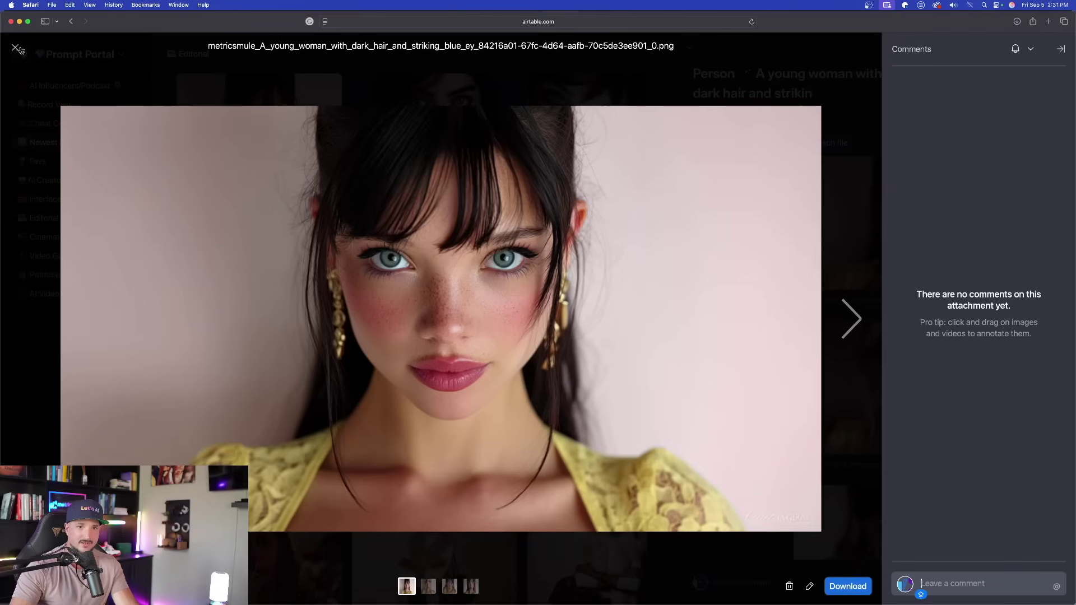
left_click(16, 49)
left_click(875, 388)
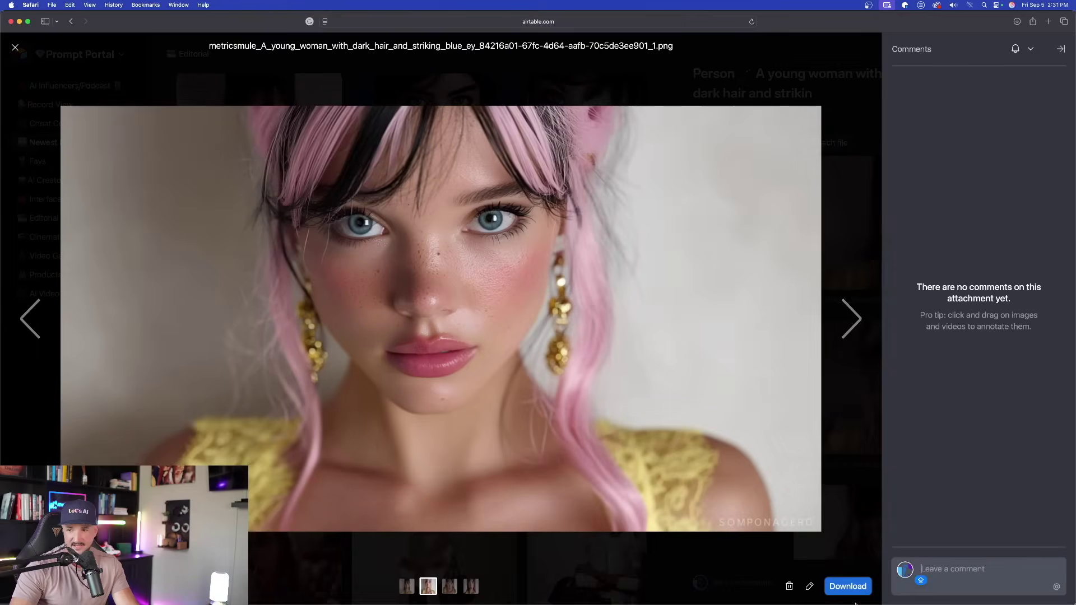
left_click(851, 588)
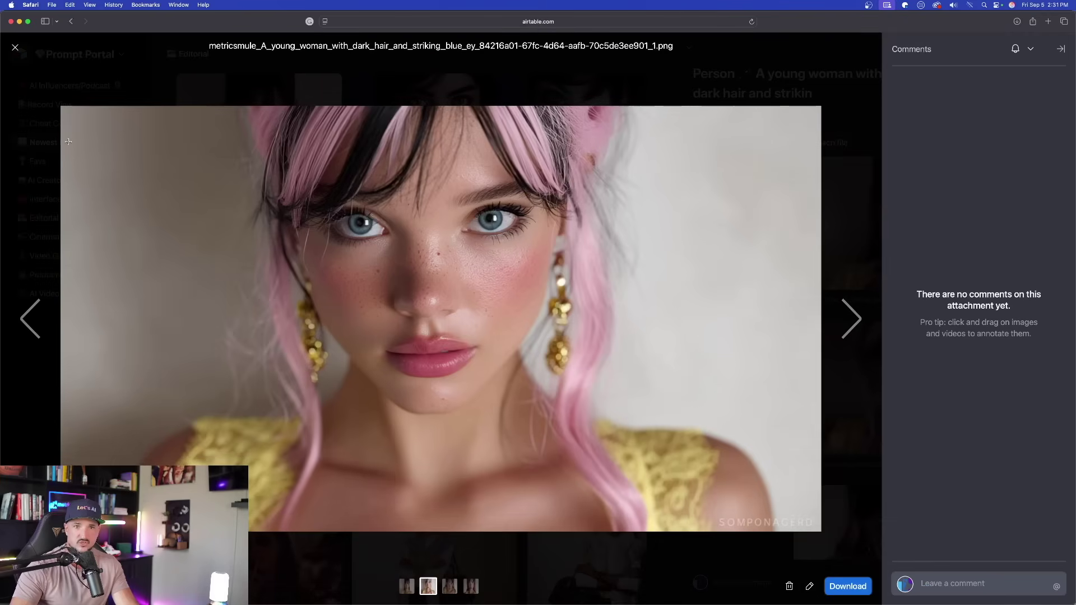
left_click(15, 48)
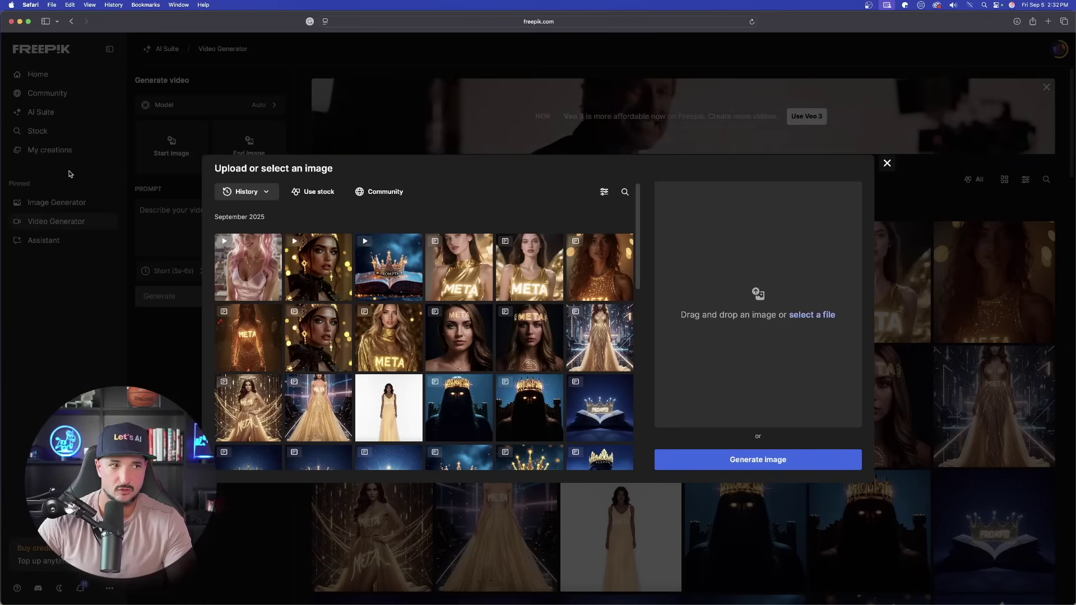
Step: Upload the dark-haired woman portrait from Downloads and use it as the start image
key("super+Tab")
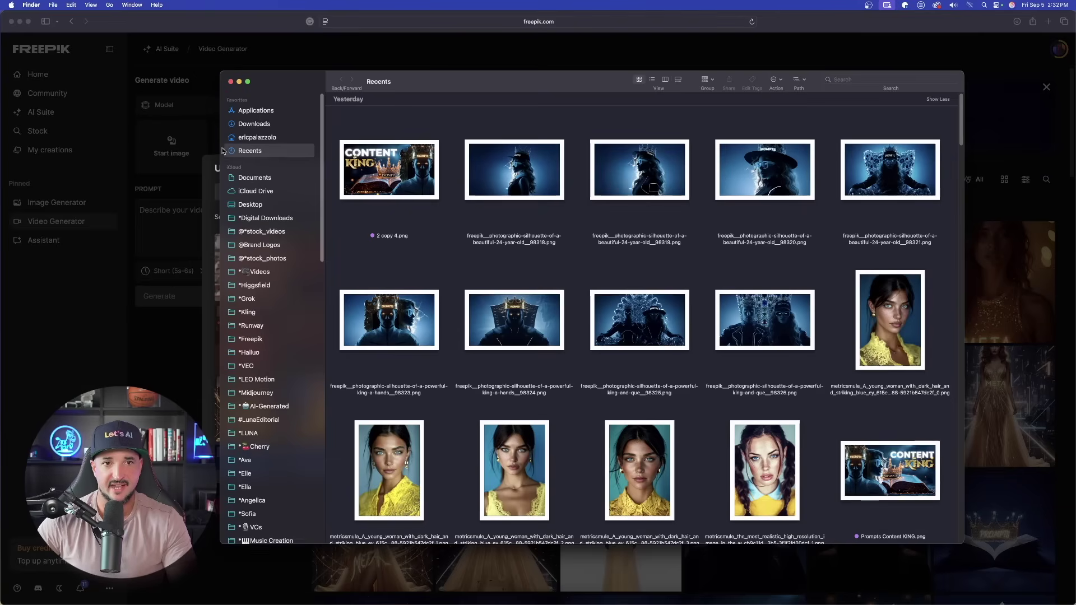
left_click(261, 125)
key("super+w")
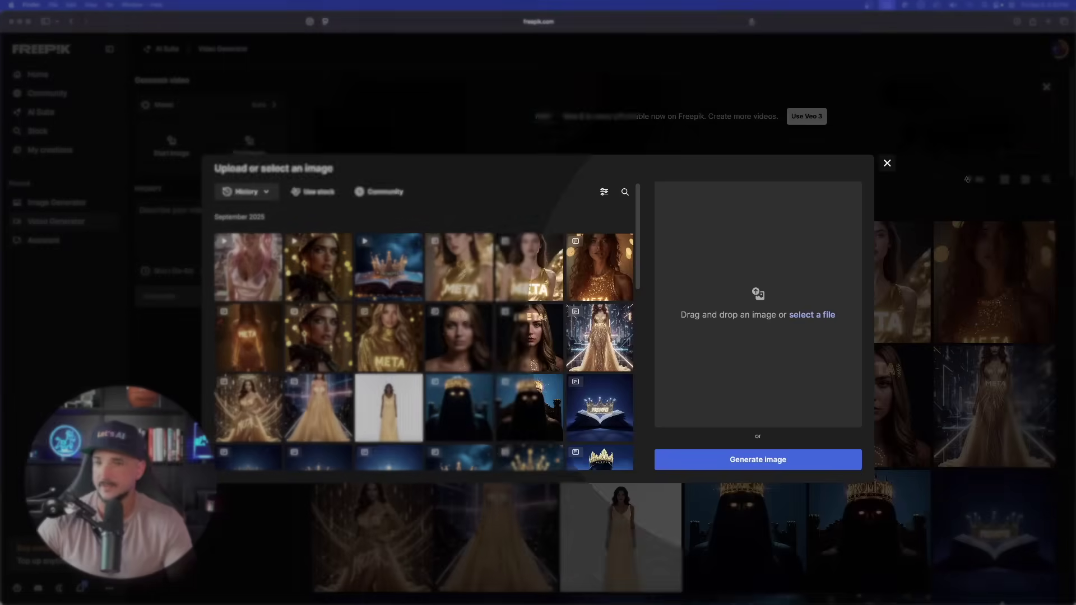
left_click_drag(751, 301, 750, 301)
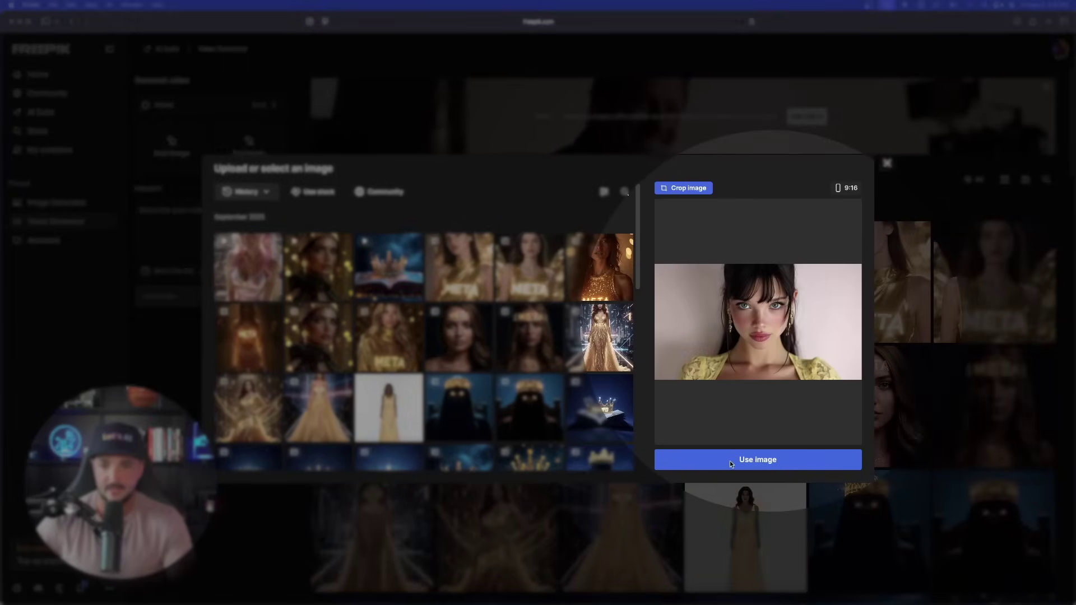
left_click(757, 460)
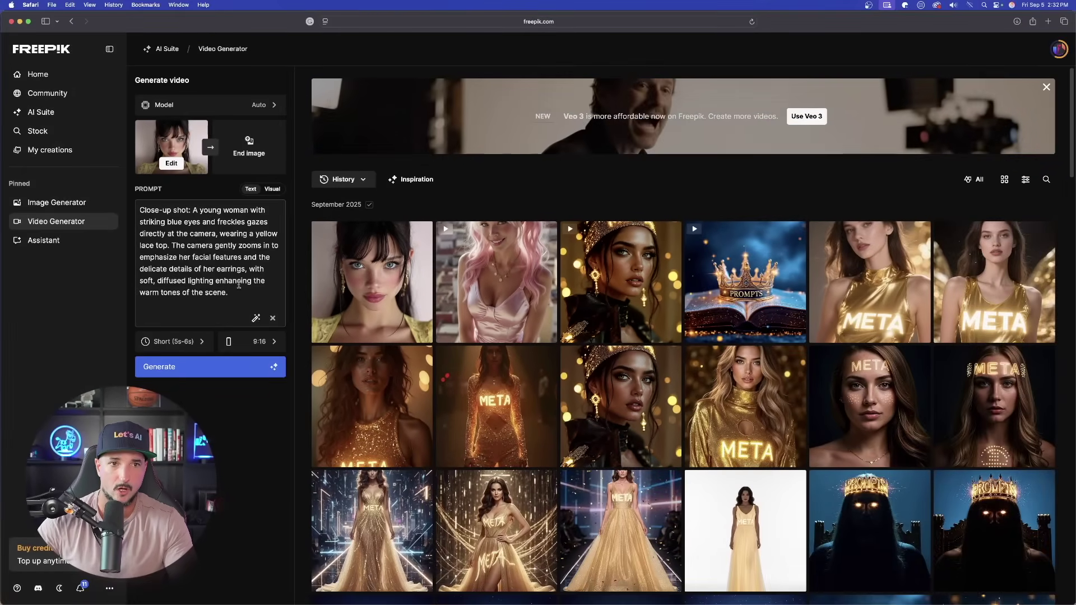
Step: Change the aspect ratio from 9:16 to 16:9 Widescreen and turn on Visual prompt mode
left_click(259, 348)
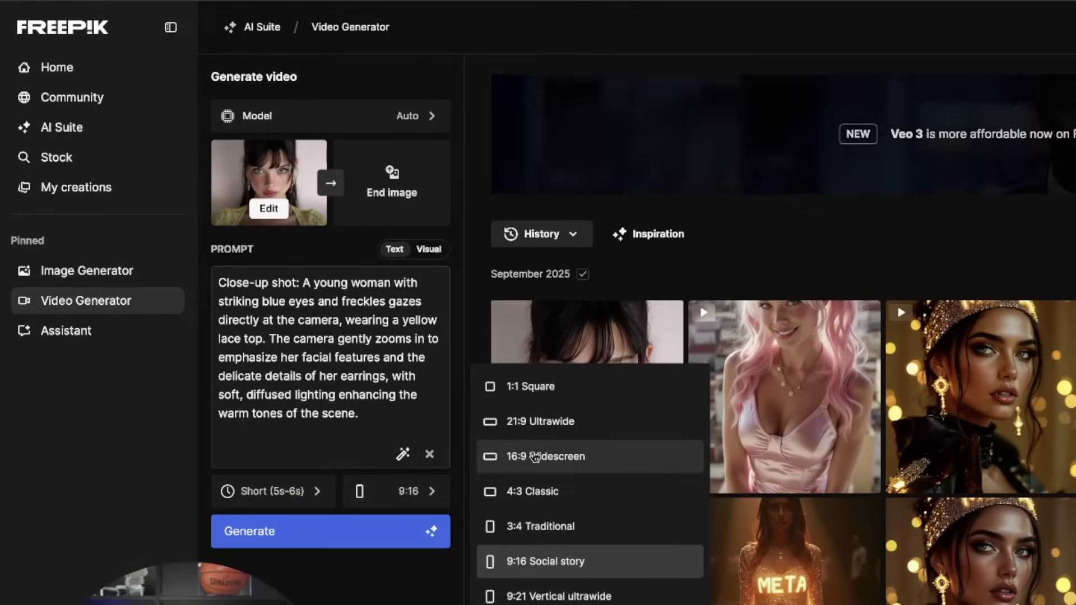
left_click(533, 456)
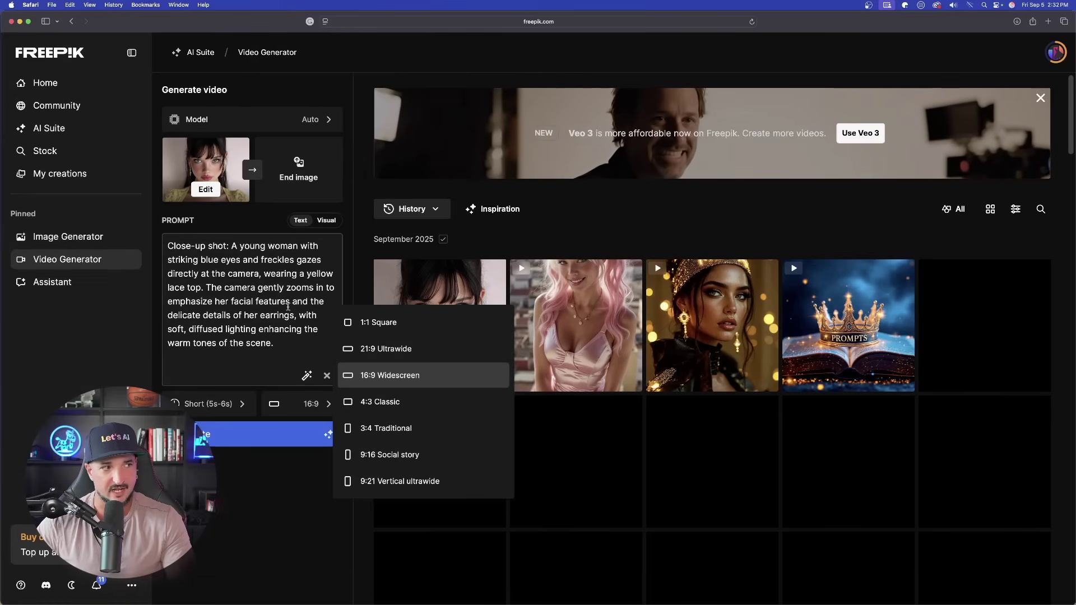
left_click(295, 315)
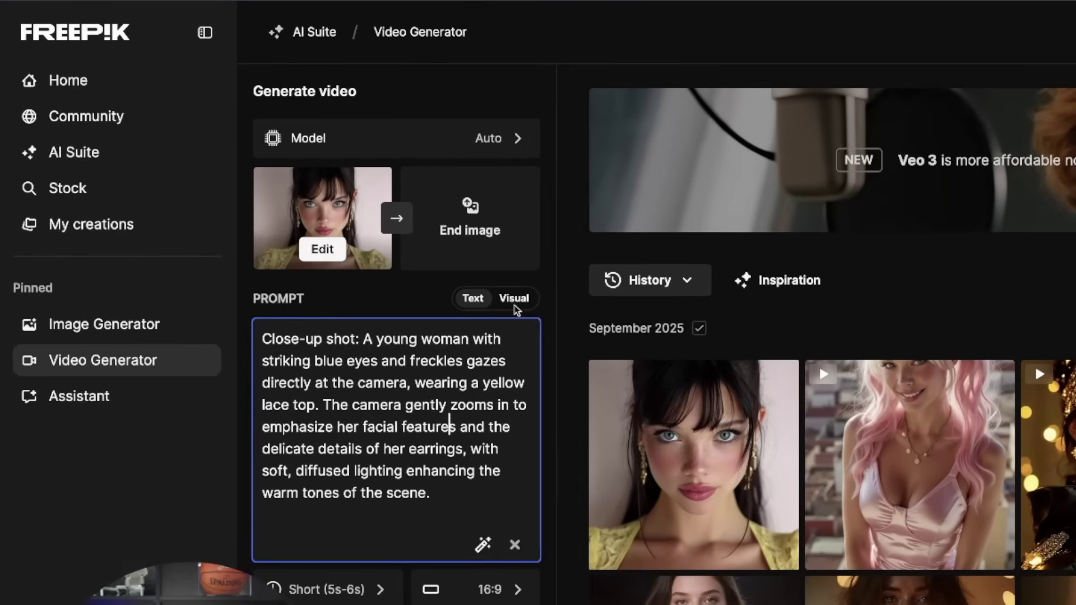
left_click(513, 300)
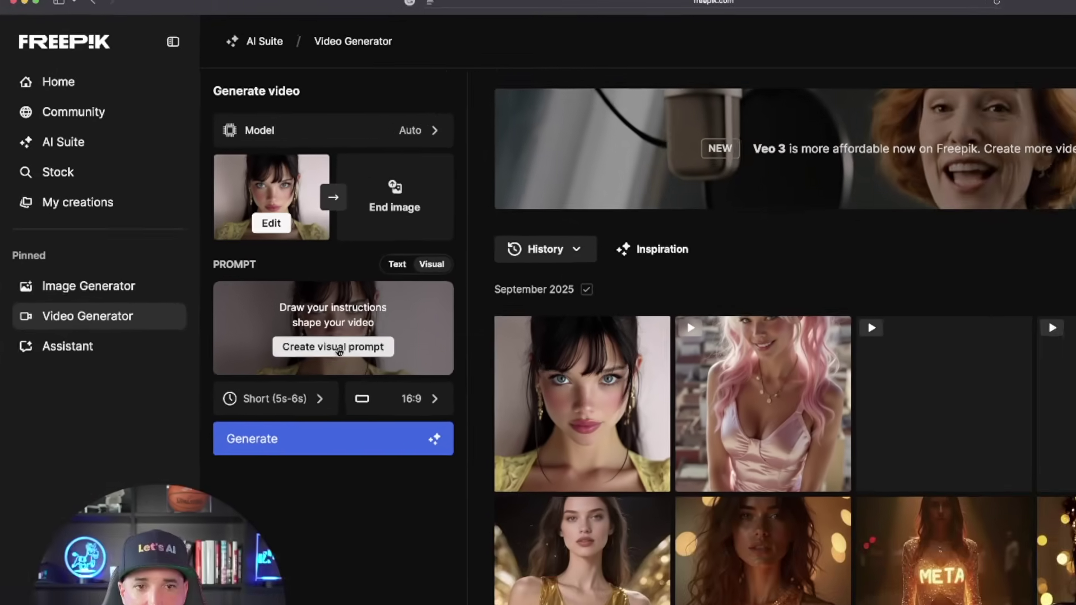
Step: Open the visual prompt canvas, paint a test brush stroke left of the face, then delete it
left_click(391, 401)
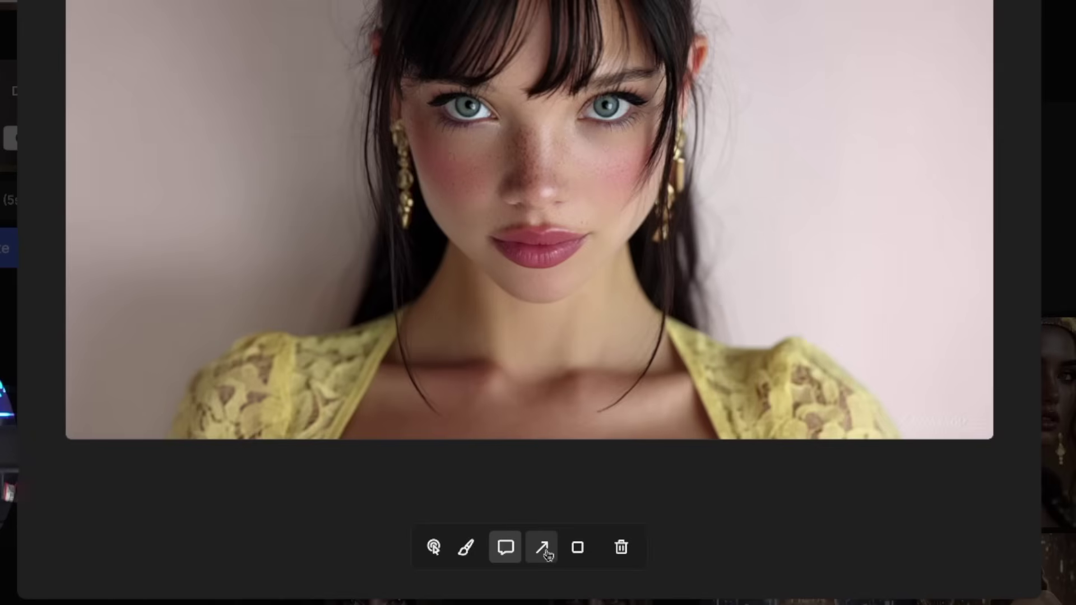
left_click(467, 549)
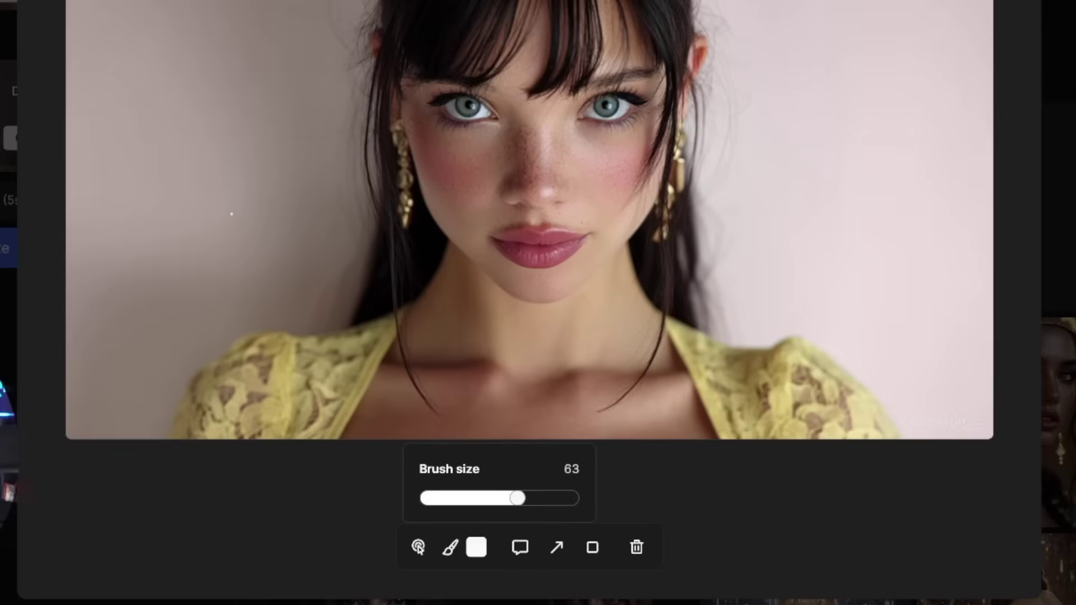
mouse_move(232, 213)
left_mouse_down()
mouse_move(281, 290)
mouse_move(274, 247)
left_mouse_up()
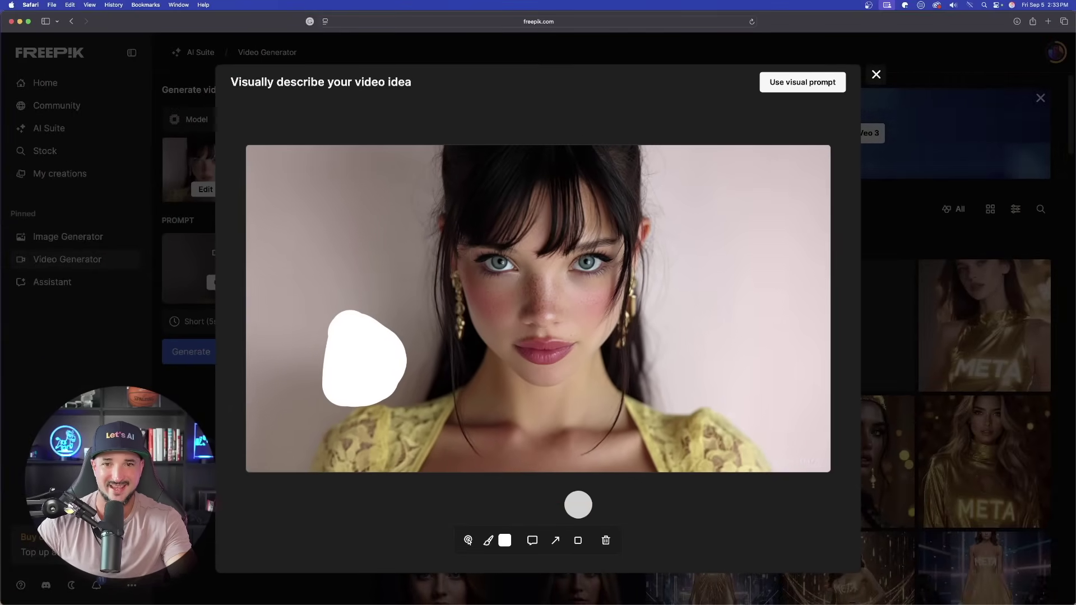
left_click(605, 539)
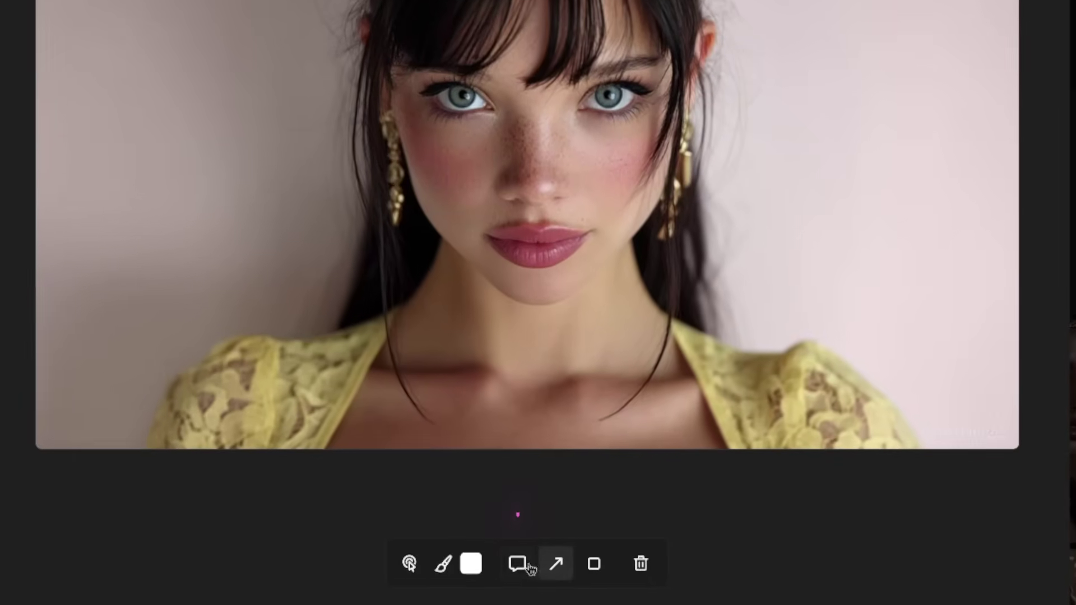
left_click(533, 540)
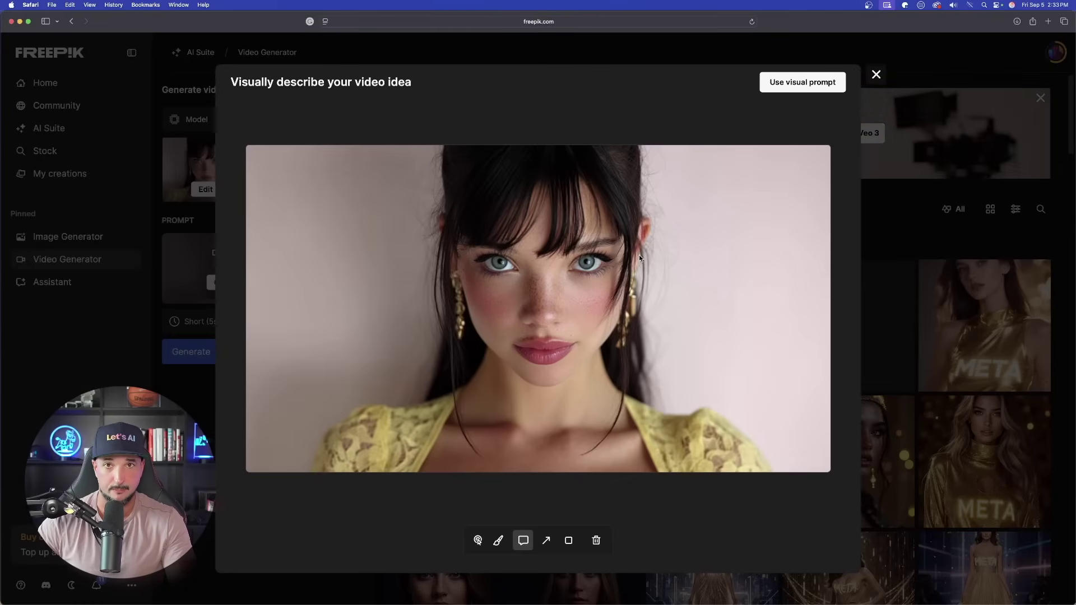
Step: Pin a comment by the woman's ear reading 'girl puts an earphone in her ear'
left_click(638, 255)
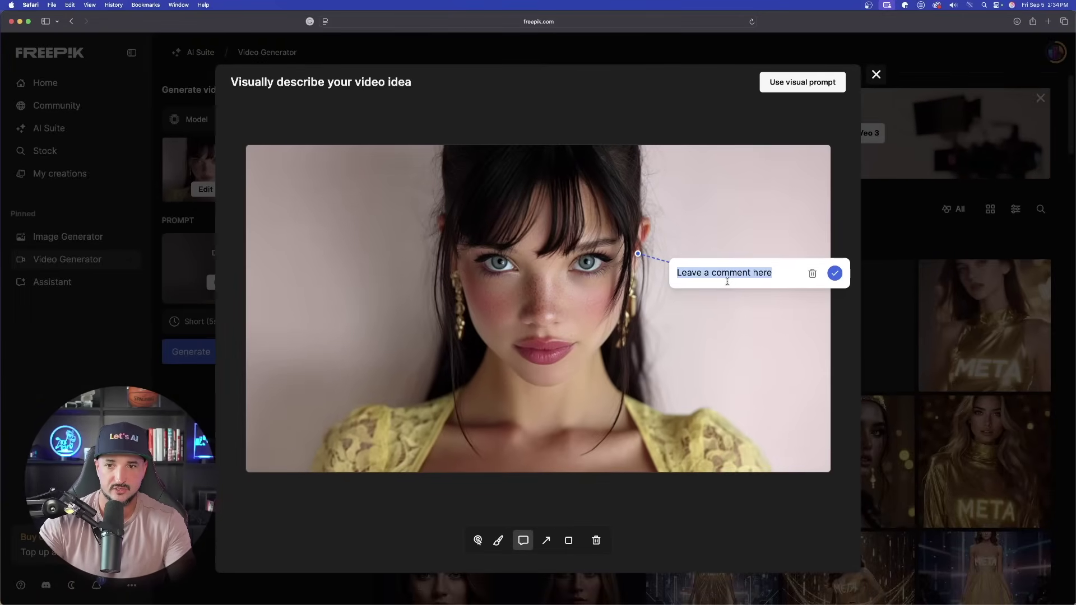
type("girl puts an earphone in her ear")
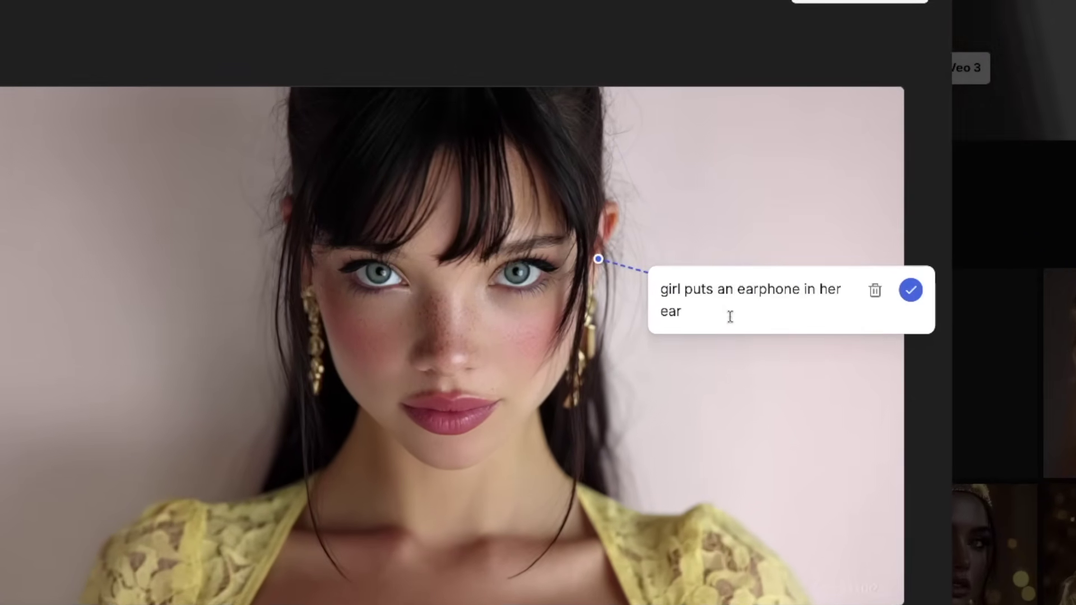
left_click(911, 290)
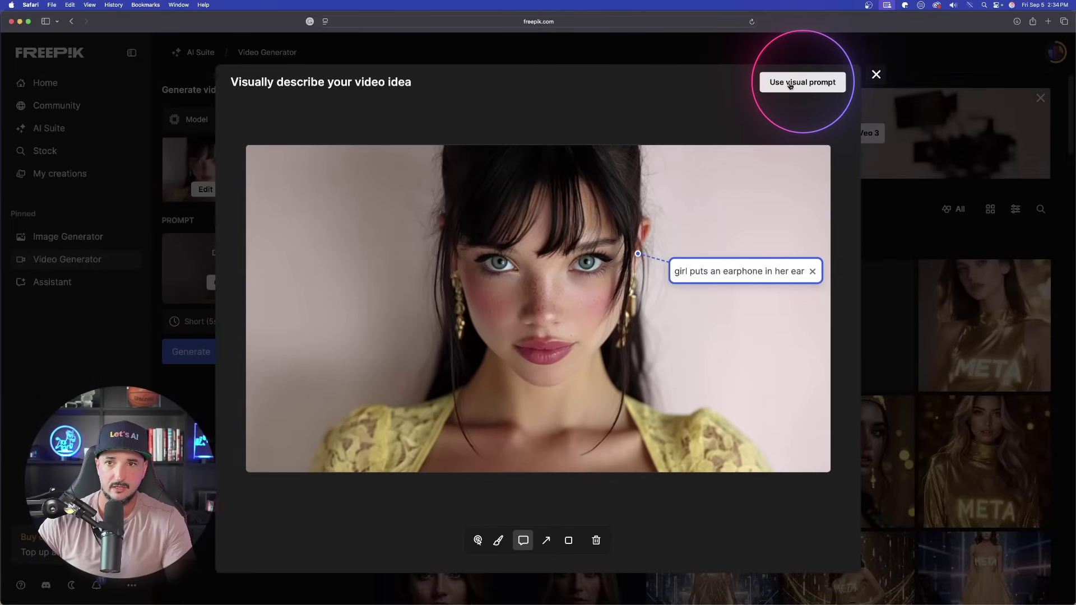
Step: Apply the earphone sketch as the visual prompt and generate the video
left_click(790, 84)
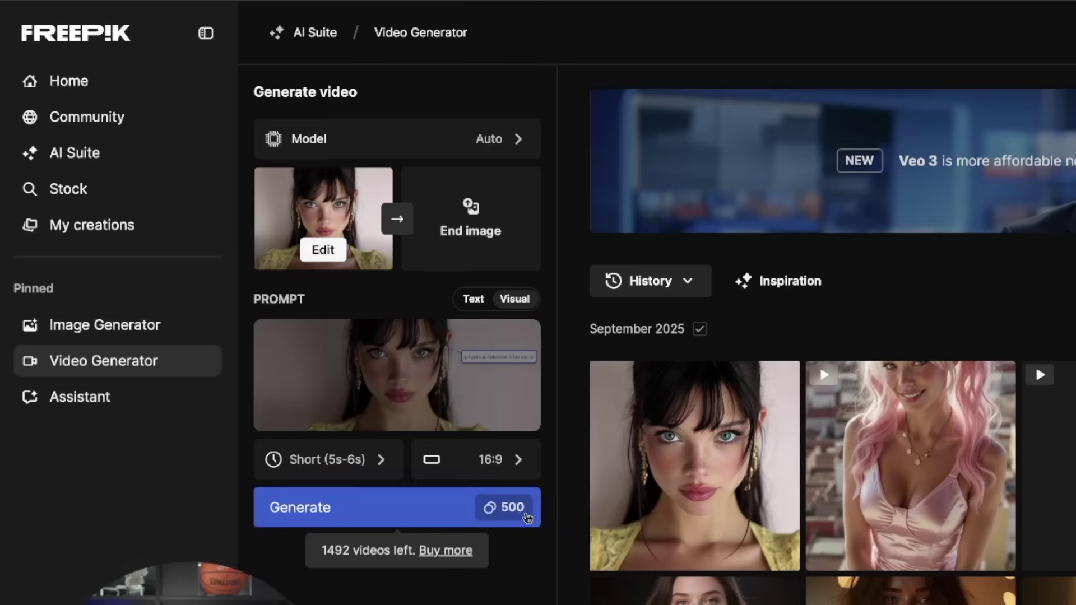
left_click(526, 514)
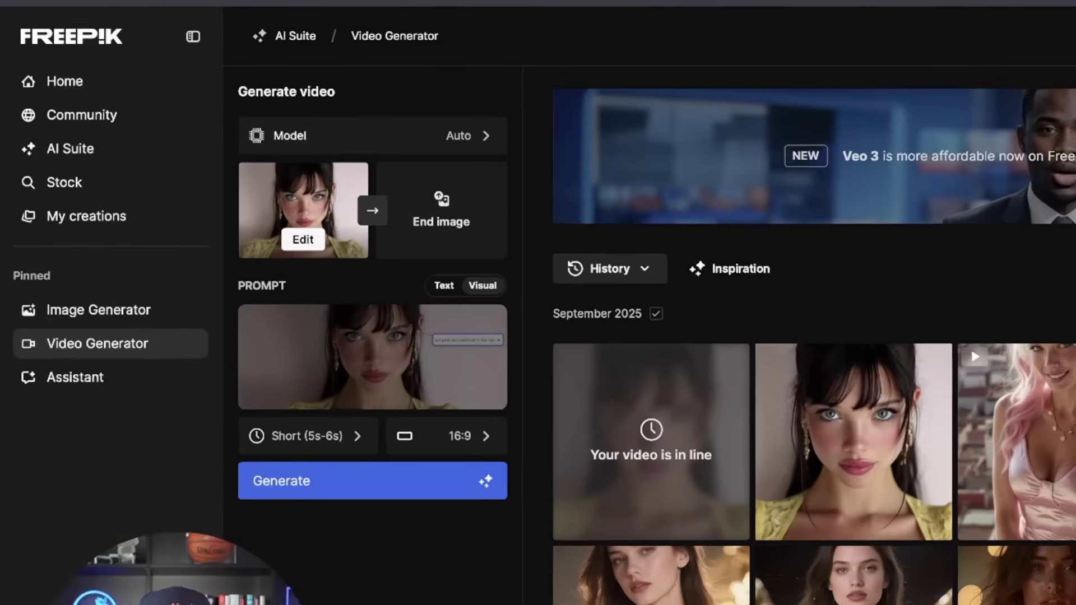
mouse_move(79, 150)
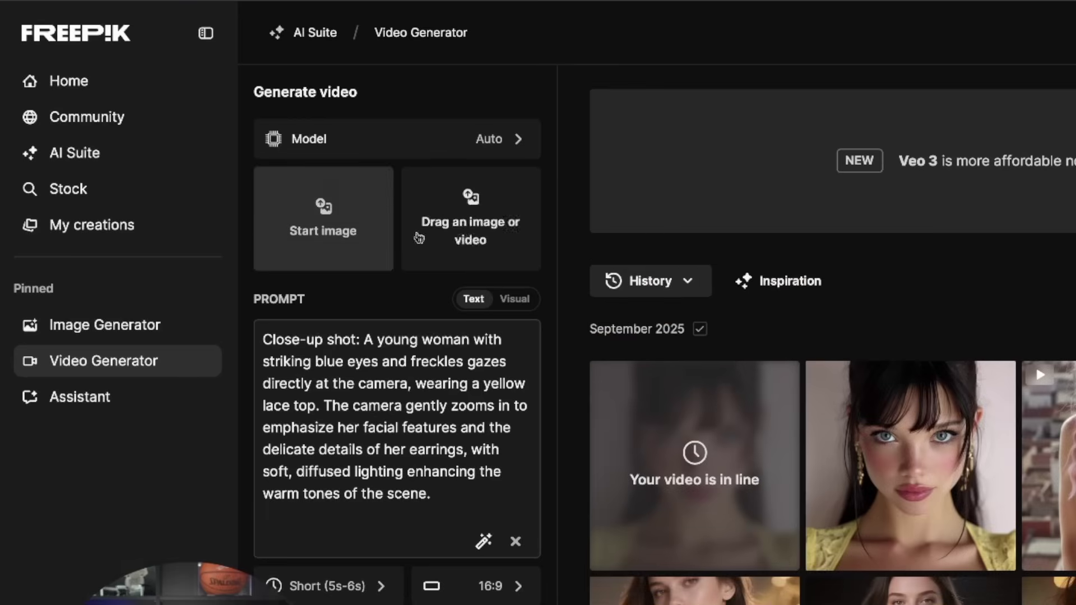
Step: Upload the pink-haired woman image as the new start image
left_click(332, 223)
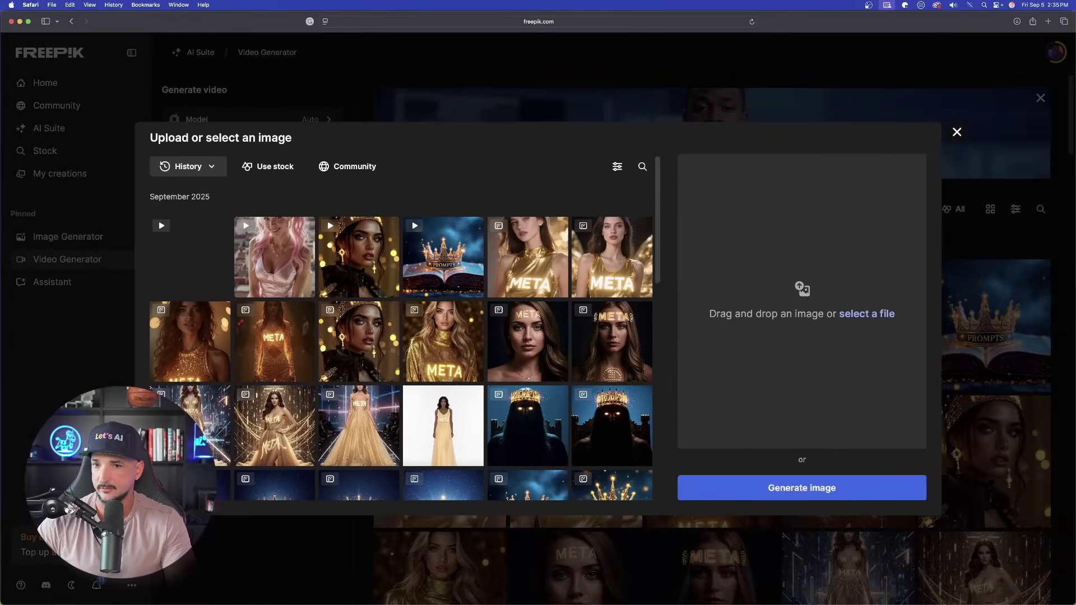
left_click_drag(737, 243, 811, 341)
left_click(817, 490)
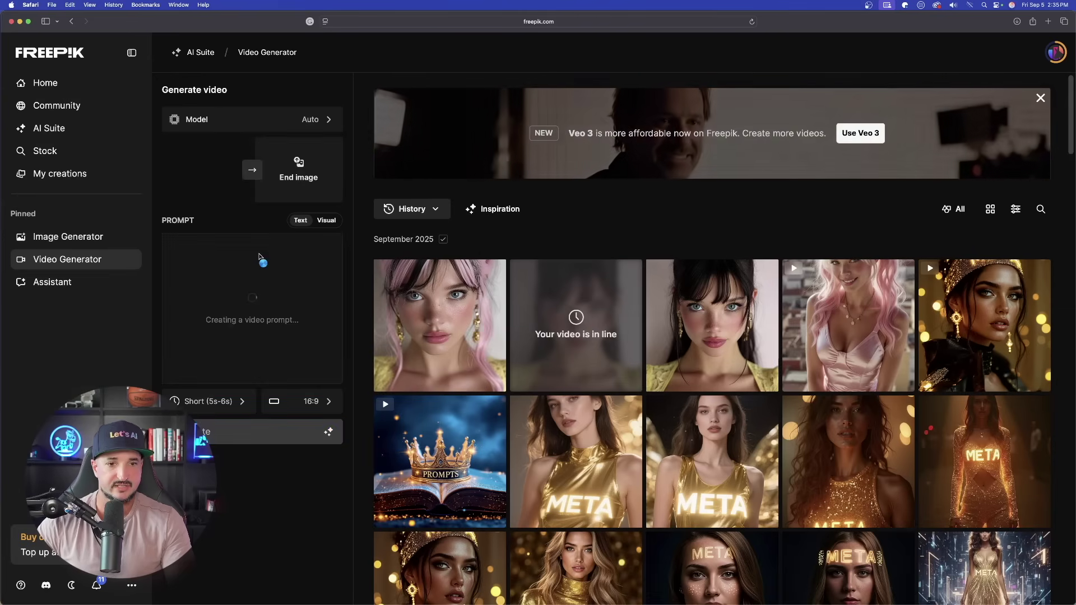
Step: Comment 'girl puts on black designer sunglasses' between her eyes, apply the sketch, and generate
left_click(326, 220)
left_click(280, 283)
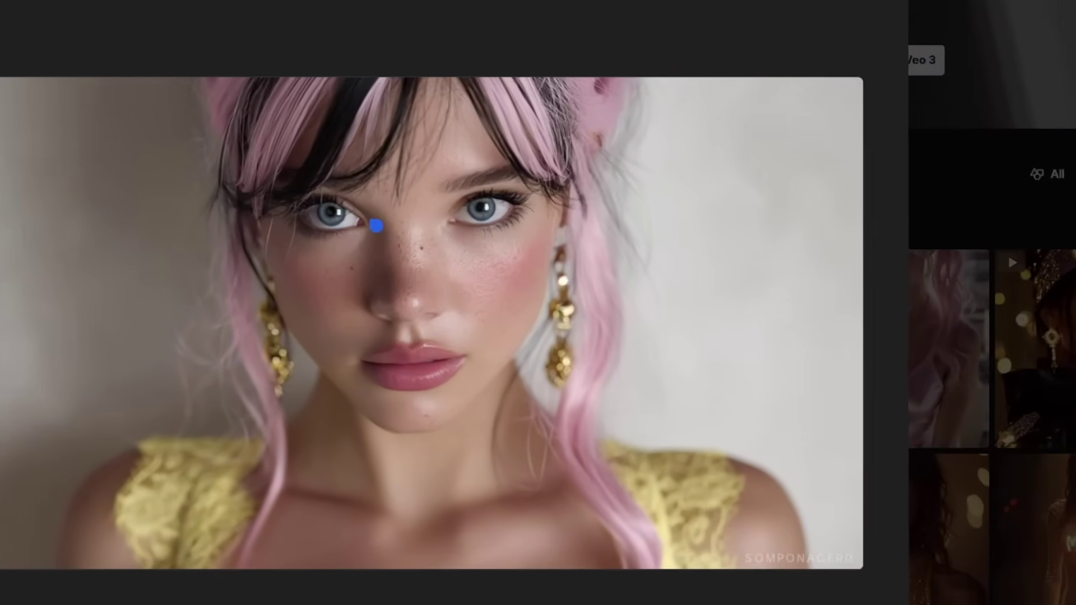
left_click(522, 240)
type("girl puts on ")
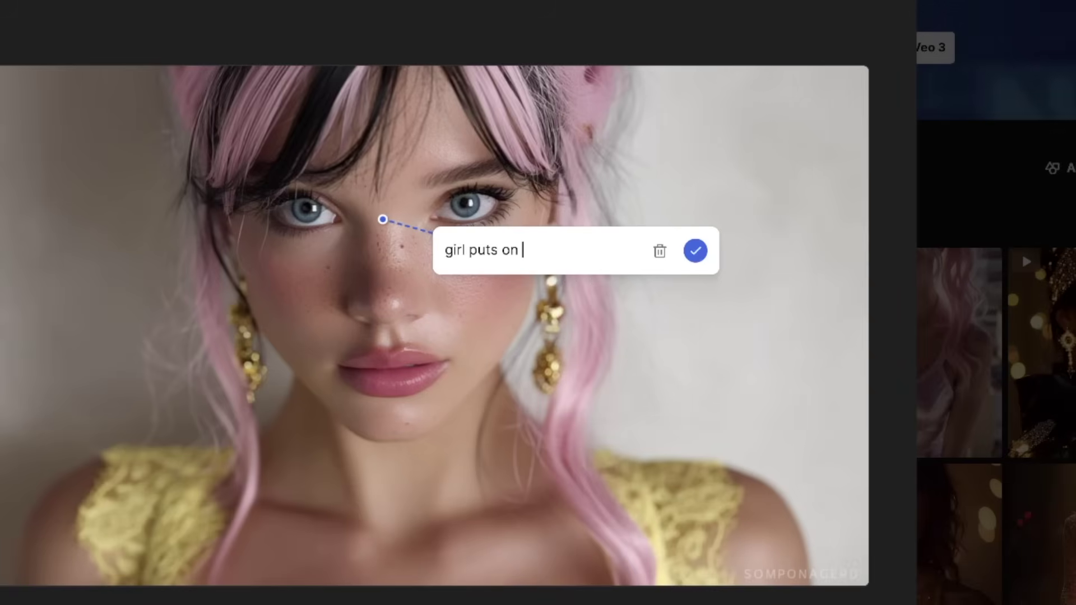
type("black designer sungla")
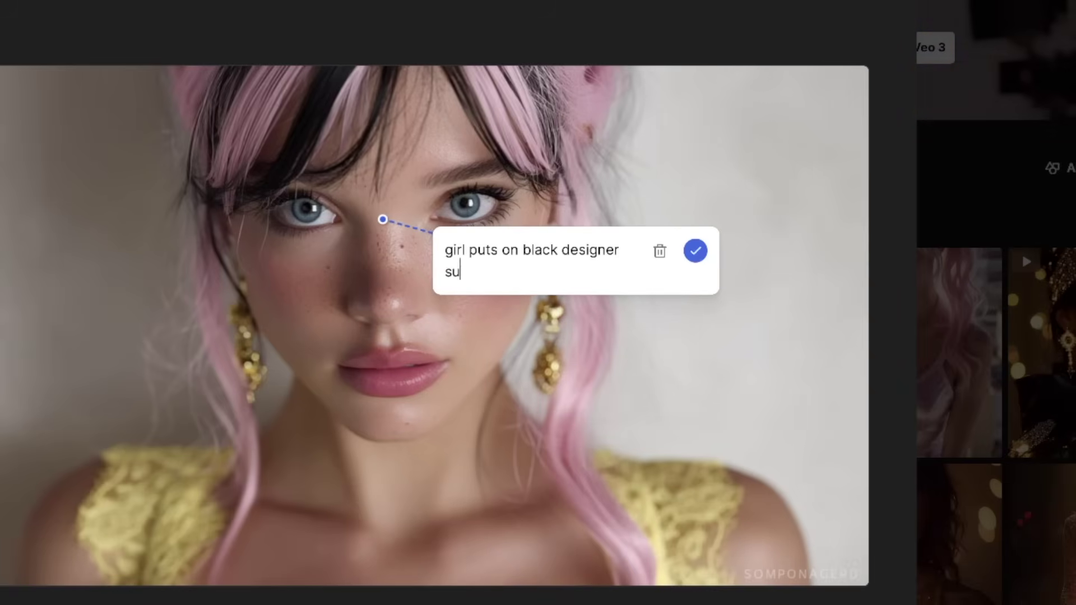
type("sses")
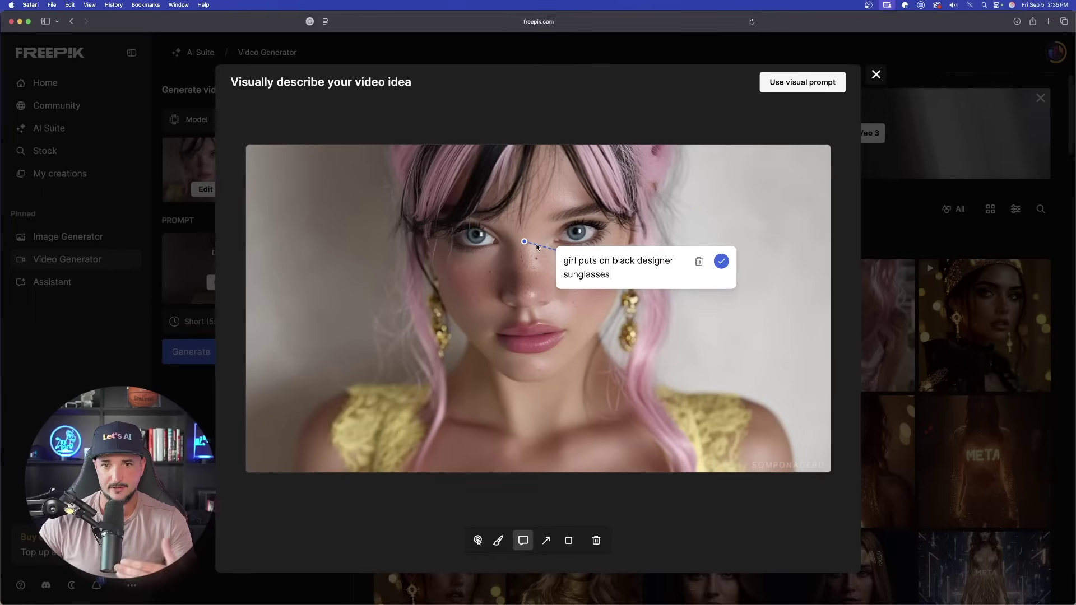
left_click(723, 263)
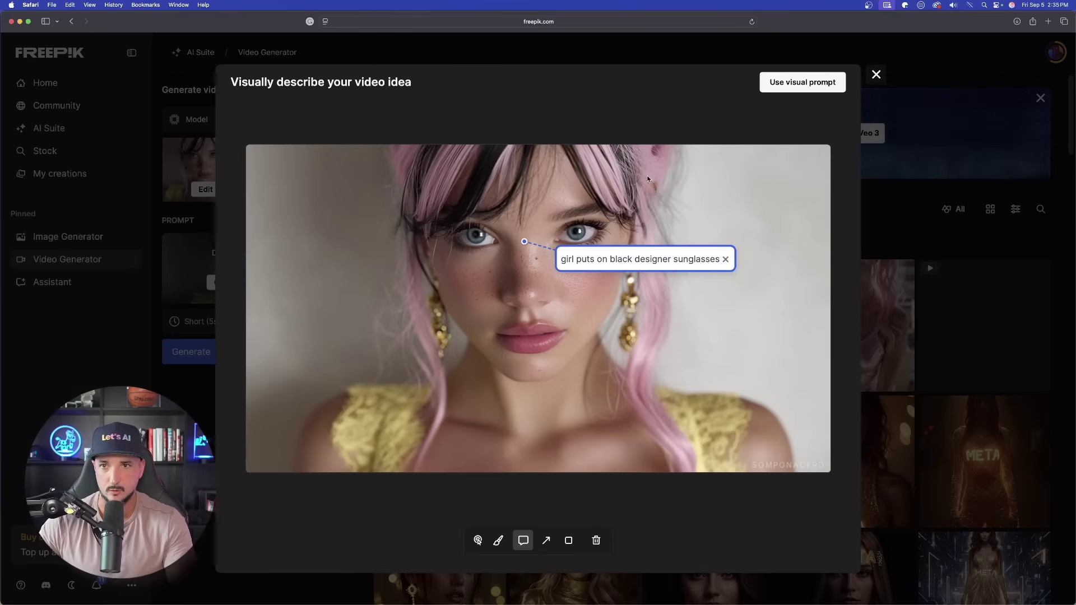
left_click(803, 82)
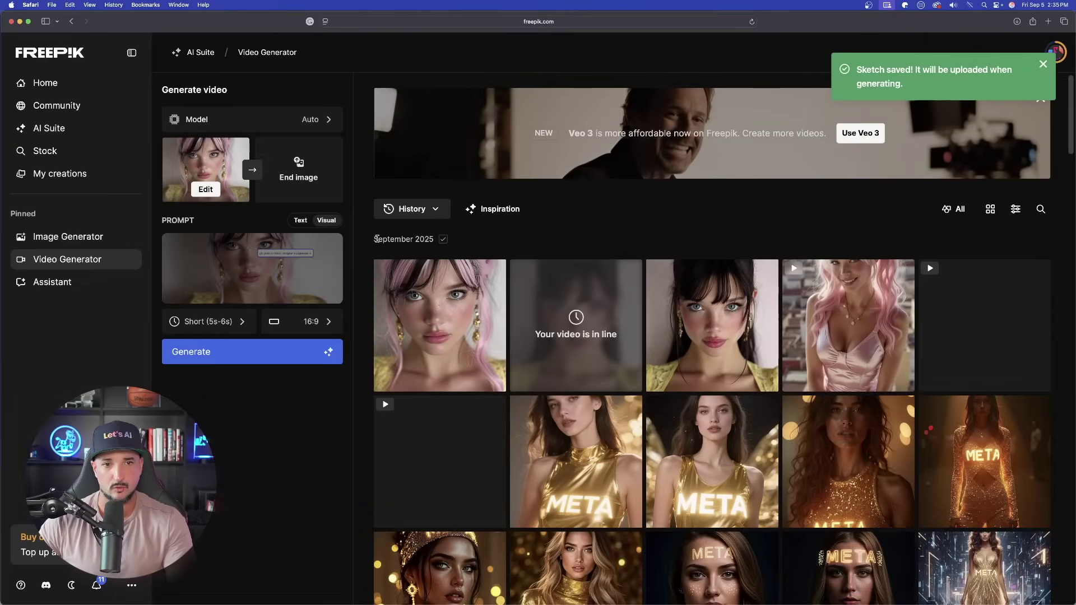
left_click(319, 352)
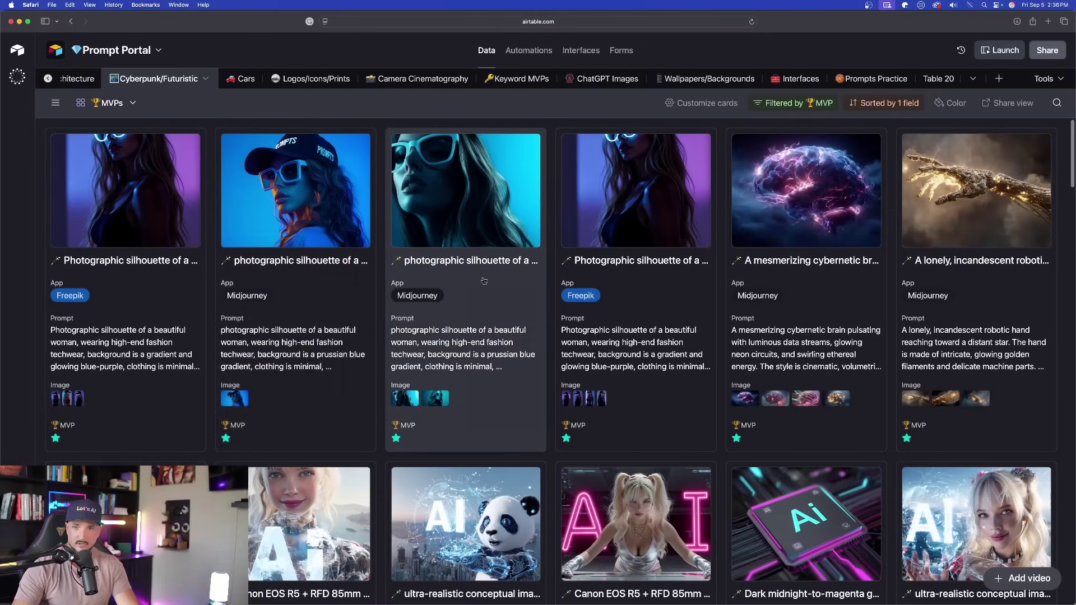
Step: Find and open the half-cyborg woman in a futuristic bar record and view its image
scroll(498, 274, "down", 10)
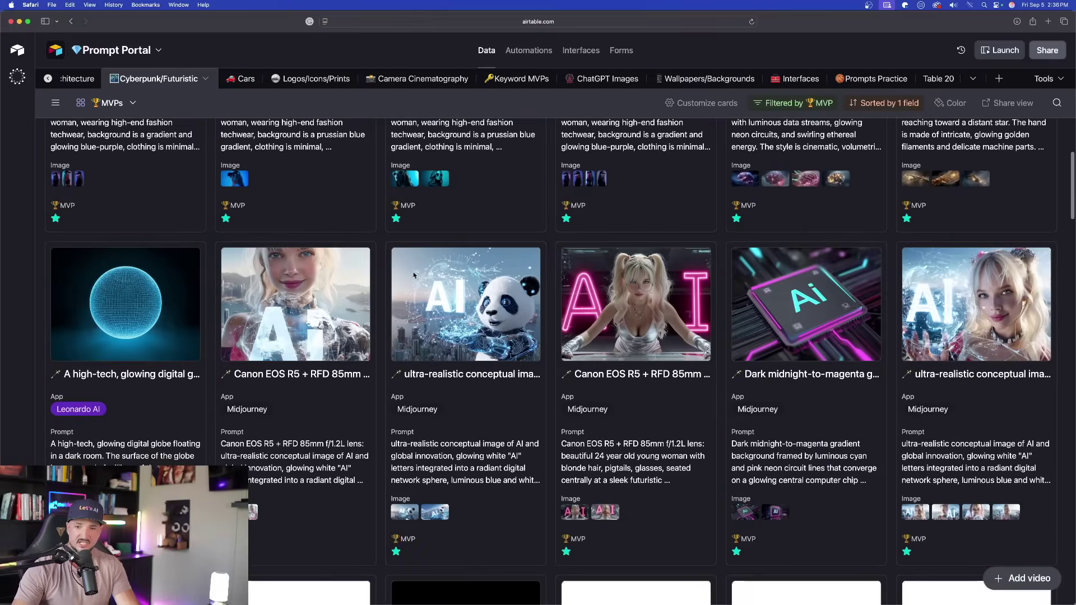
scroll(489, 265, "down", 15)
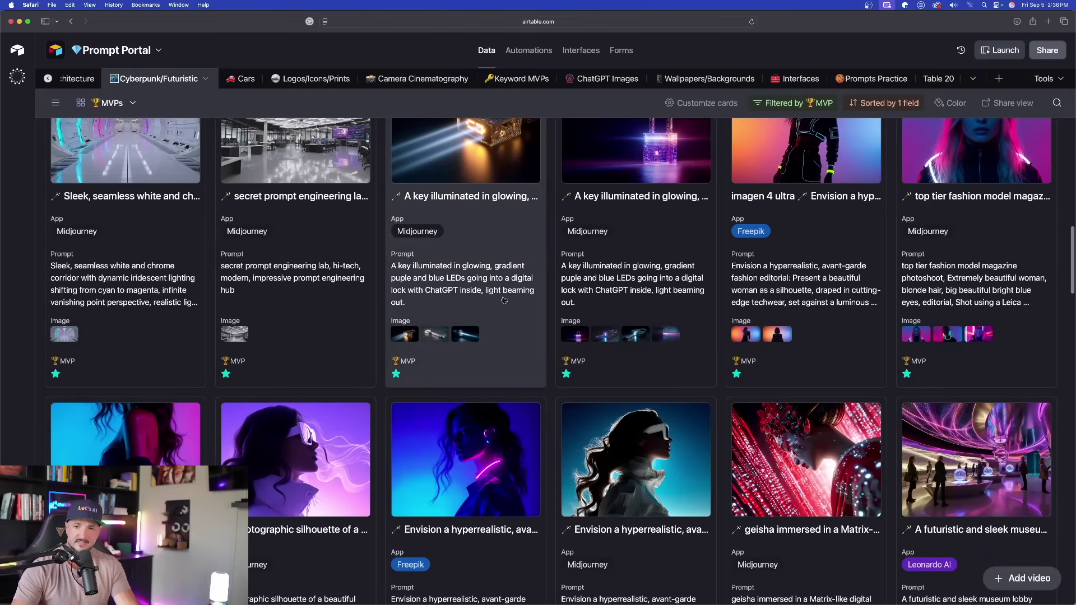
scroll(503, 308, "up", 1)
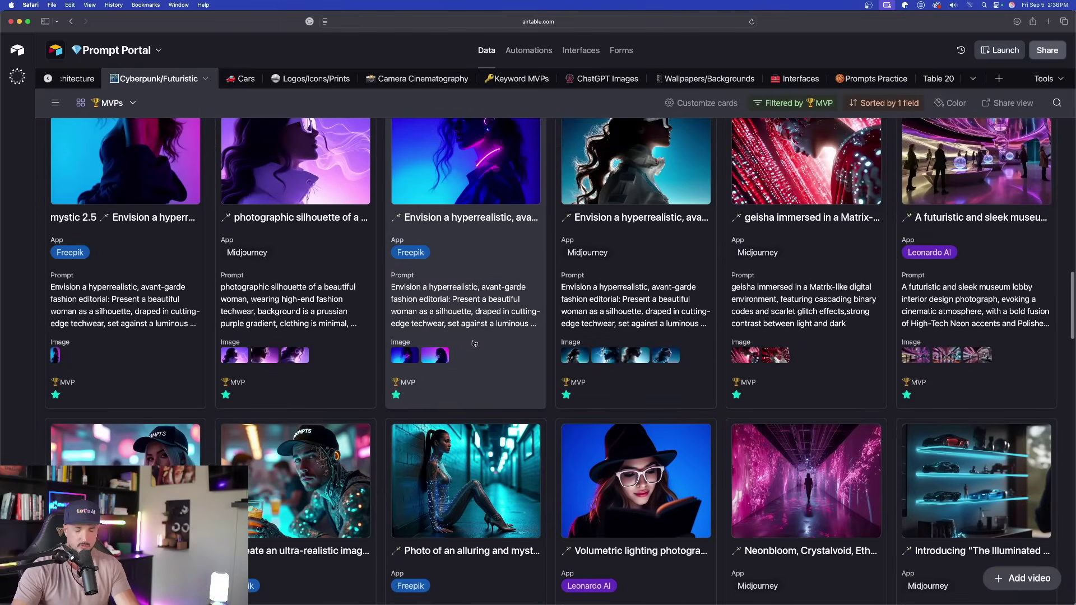
scroll(473, 342, "down", 3)
left_click(307, 358)
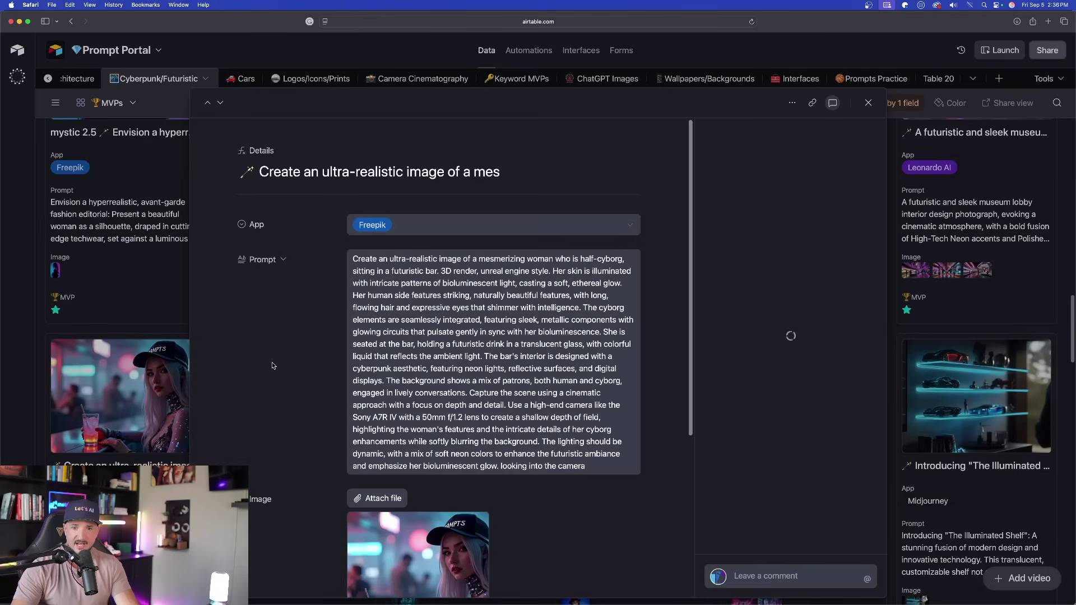
scroll(307, 359, "down", 6)
left_click(444, 380)
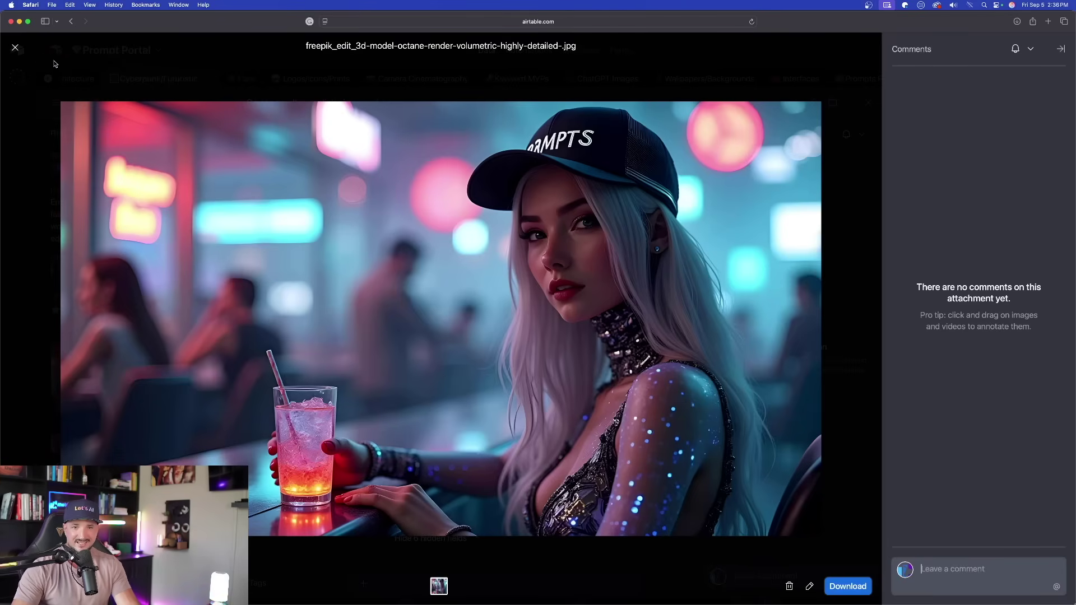
left_click(16, 49)
Step: Copy the record's full Prompt text and close the record
left_click(433, 257)
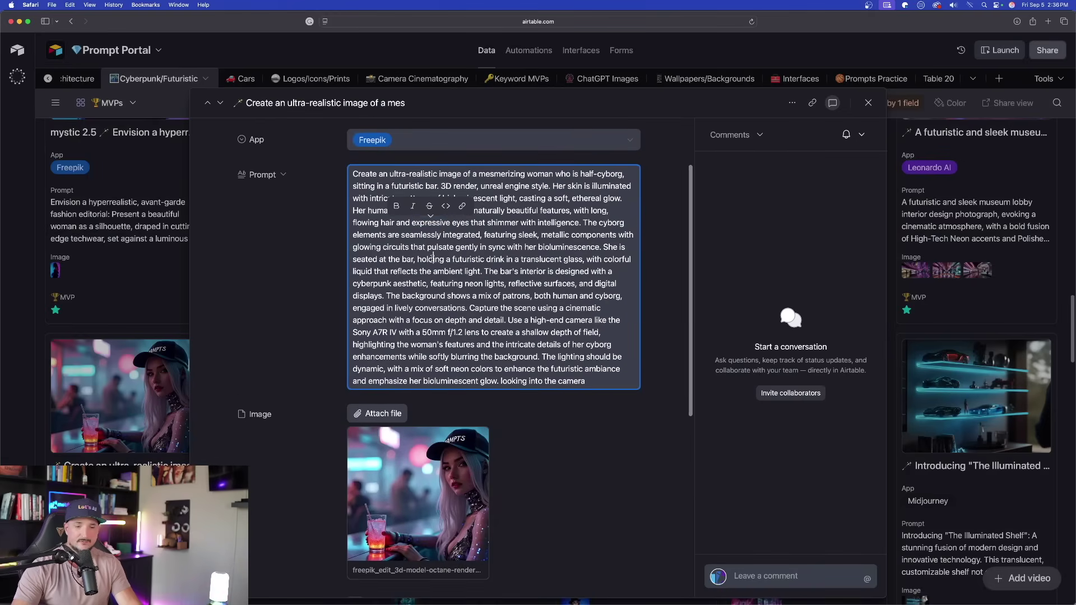
key("super+a")
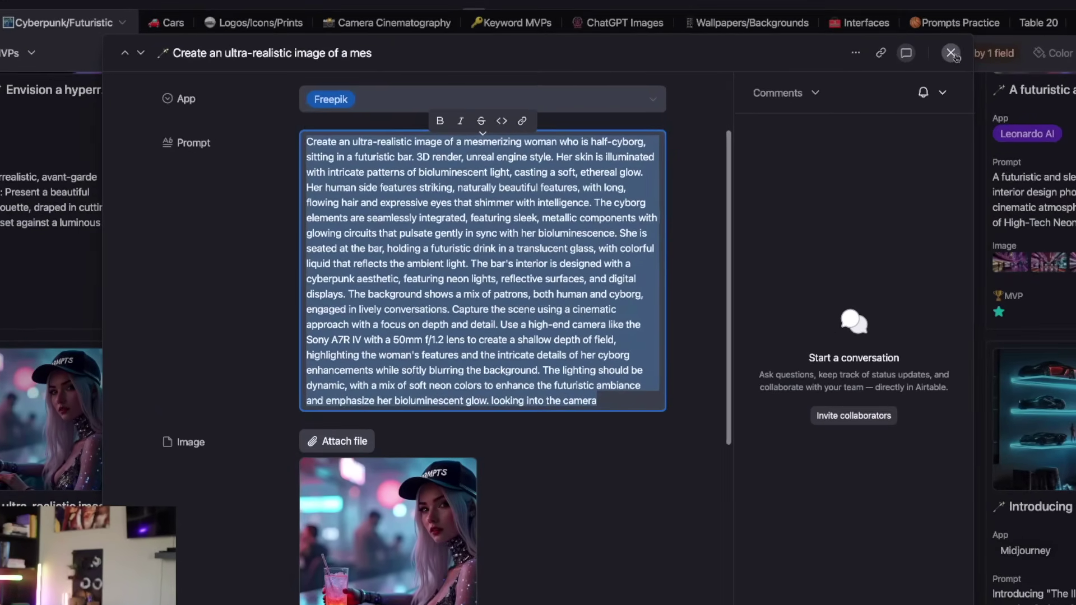
key("Escape")
key("Escape")
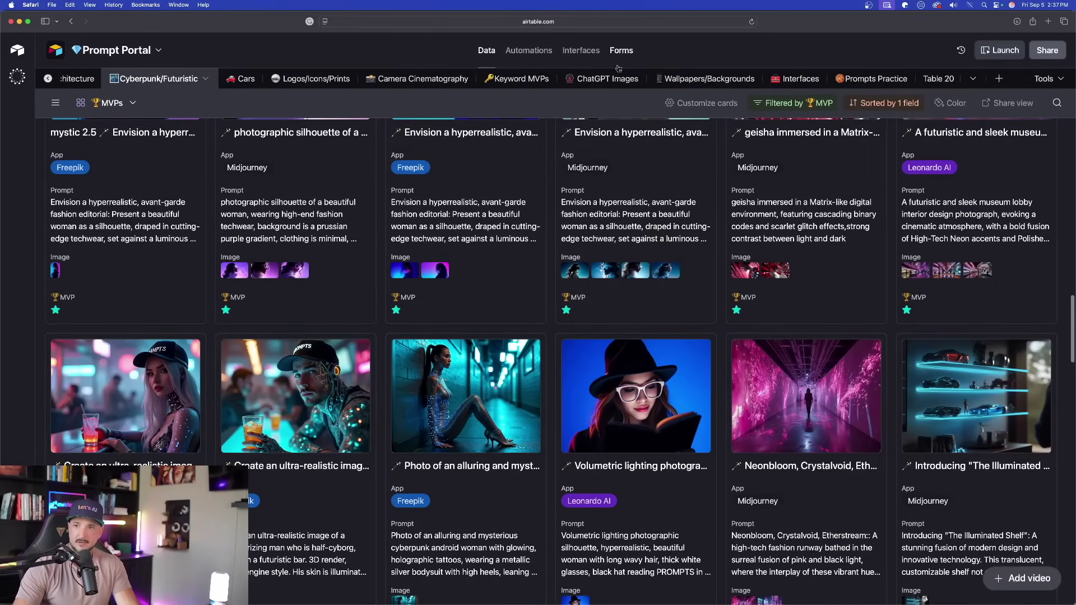
Step: Switch to the Cars table and copy the full prompt from the high-performance Lamborghini record
scroll(627, 79, "right", 1)
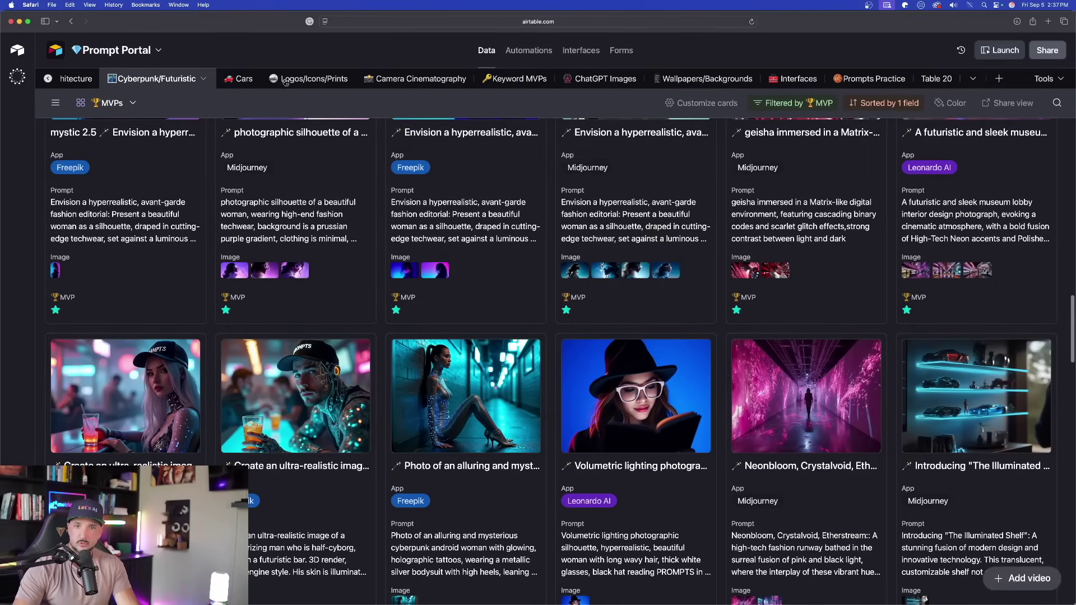
left_click(244, 79)
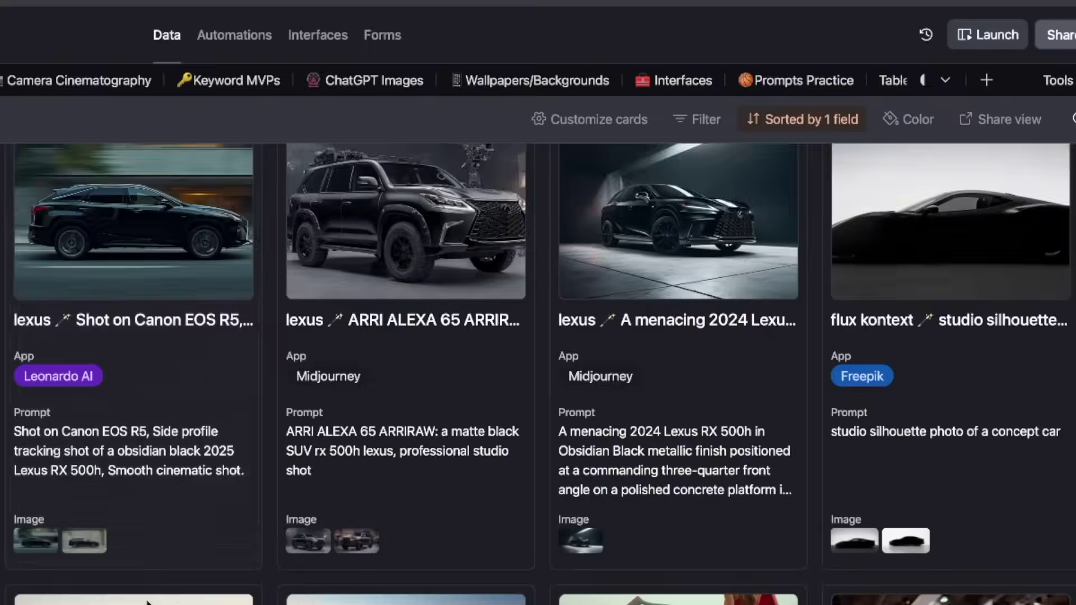
scroll(686, 293, "down", 5)
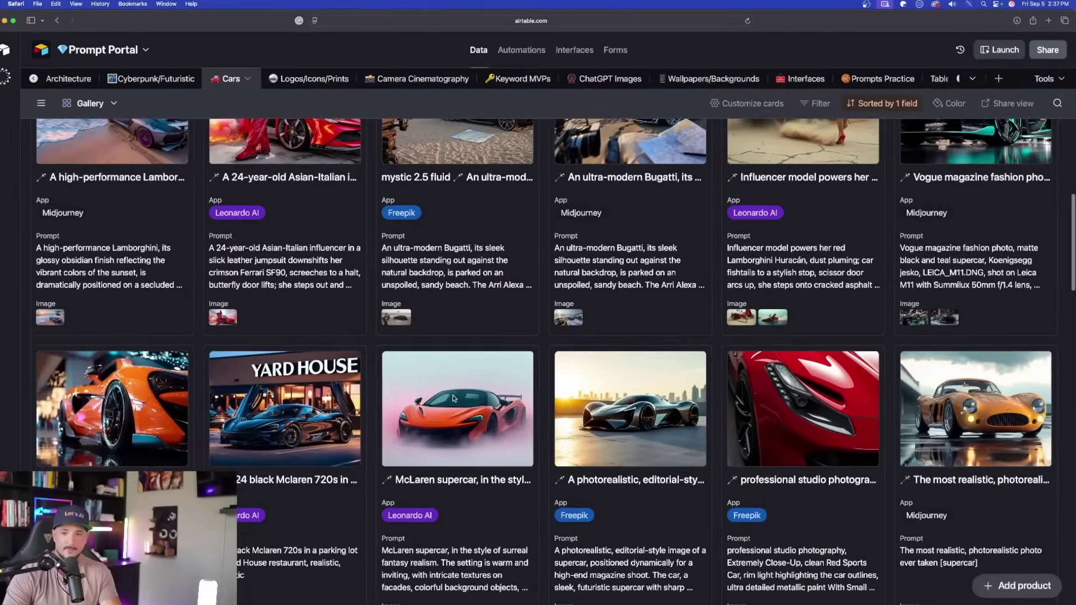
scroll(460, 386, "down", 5)
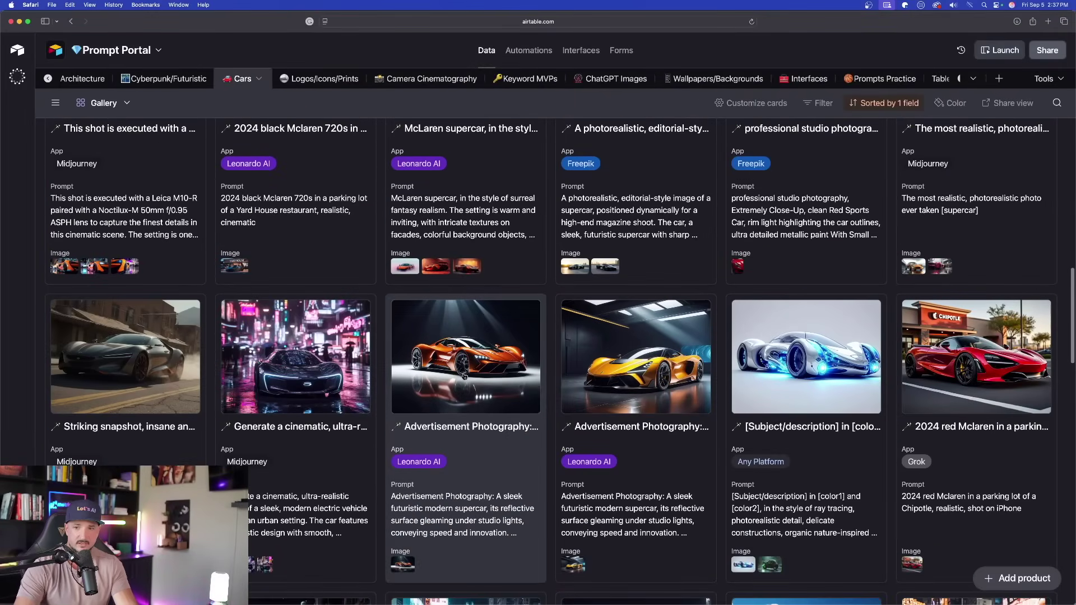
scroll(464, 375, "down", 10)
left_click(437, 291)
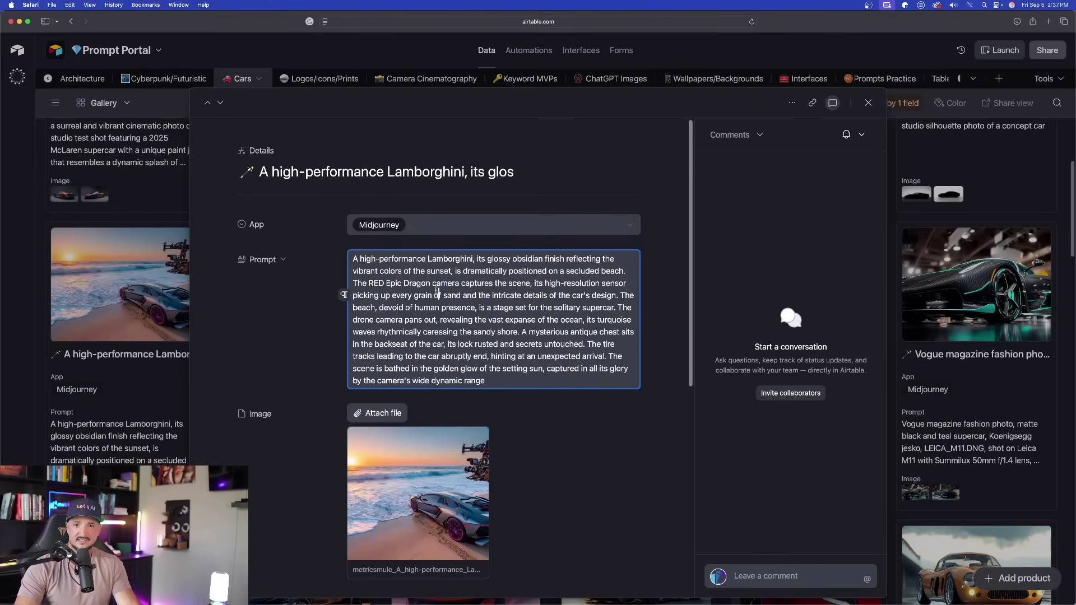
key("super+a")
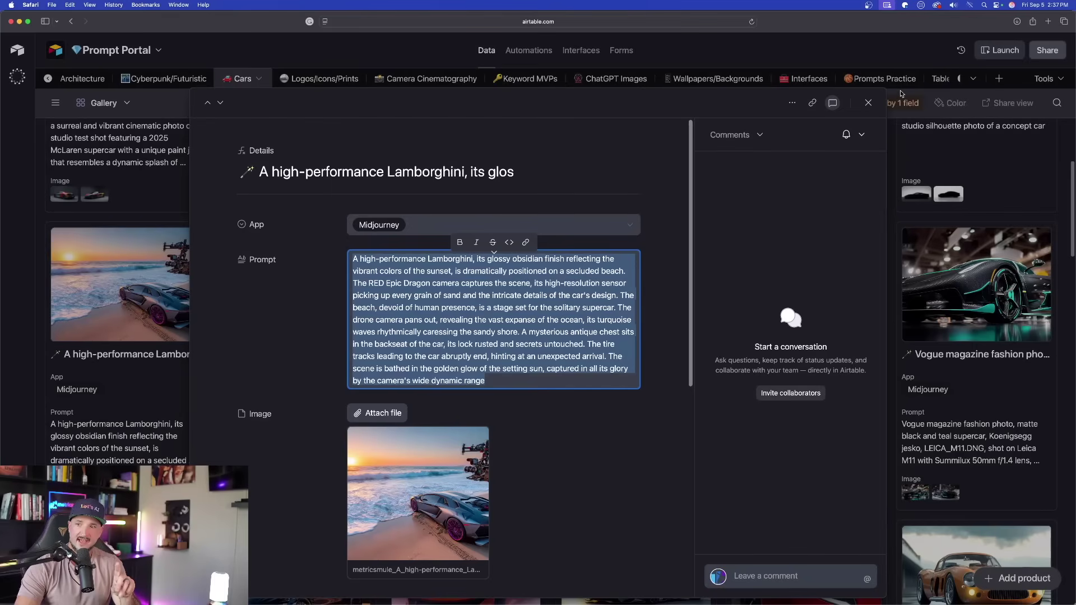
left_click(868, 103)
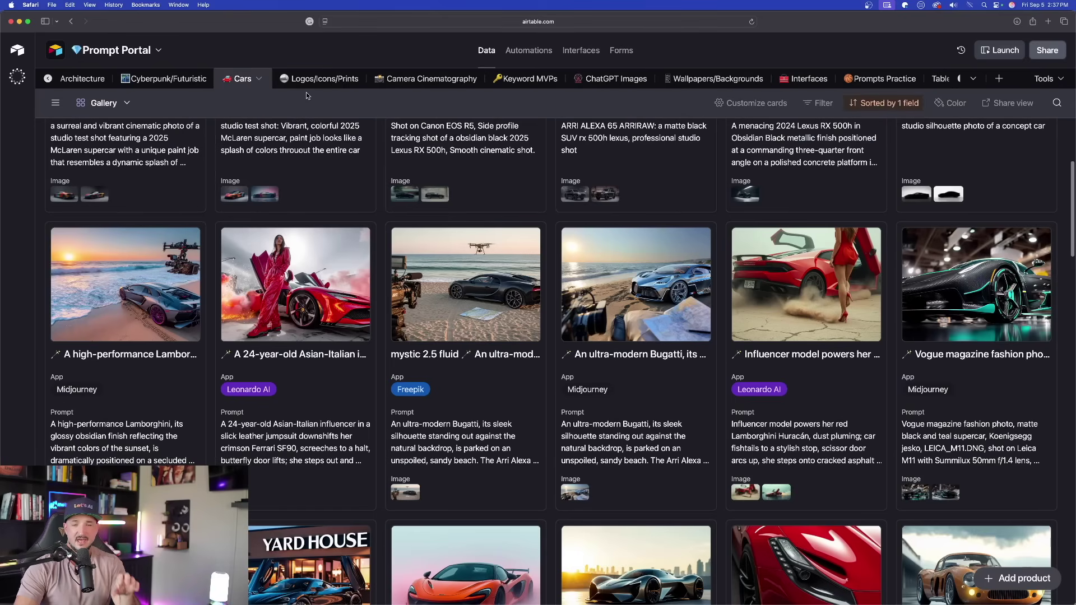
Step: Switch to the Cheat Codes/Realism table and open its Tokens gallery view
scroll(255, 90, "left", 2)
scroll(255, 89, "left", 5)
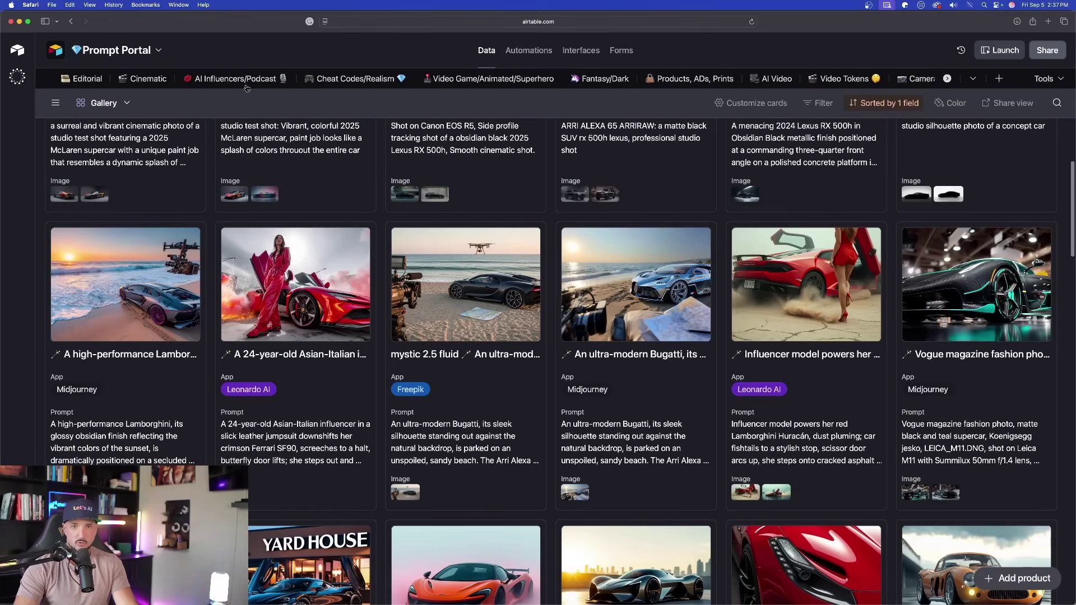
left_click(353, 78)
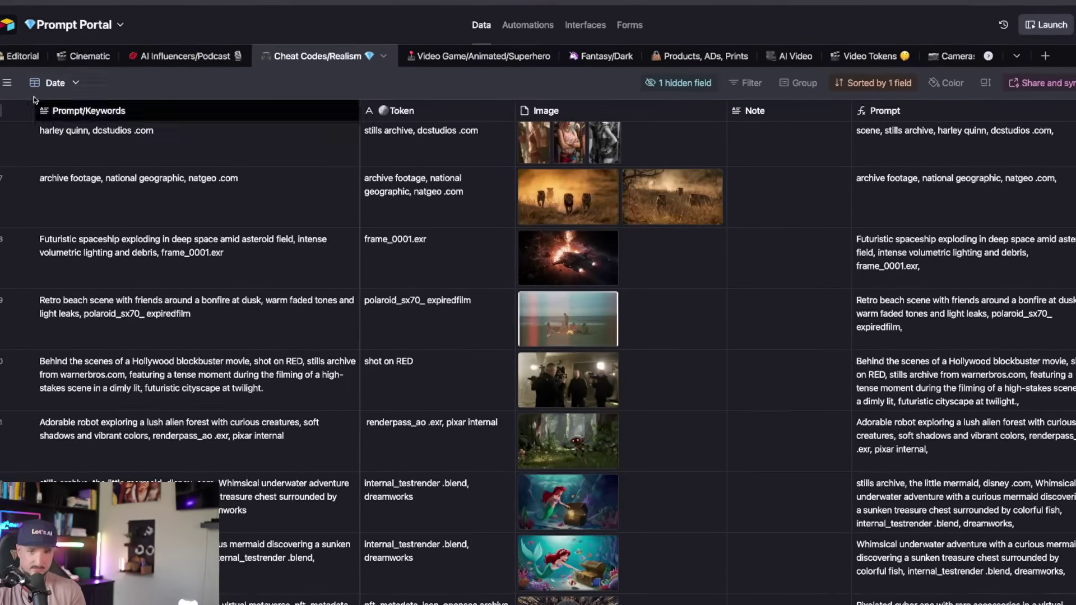
left_click(5, 81)
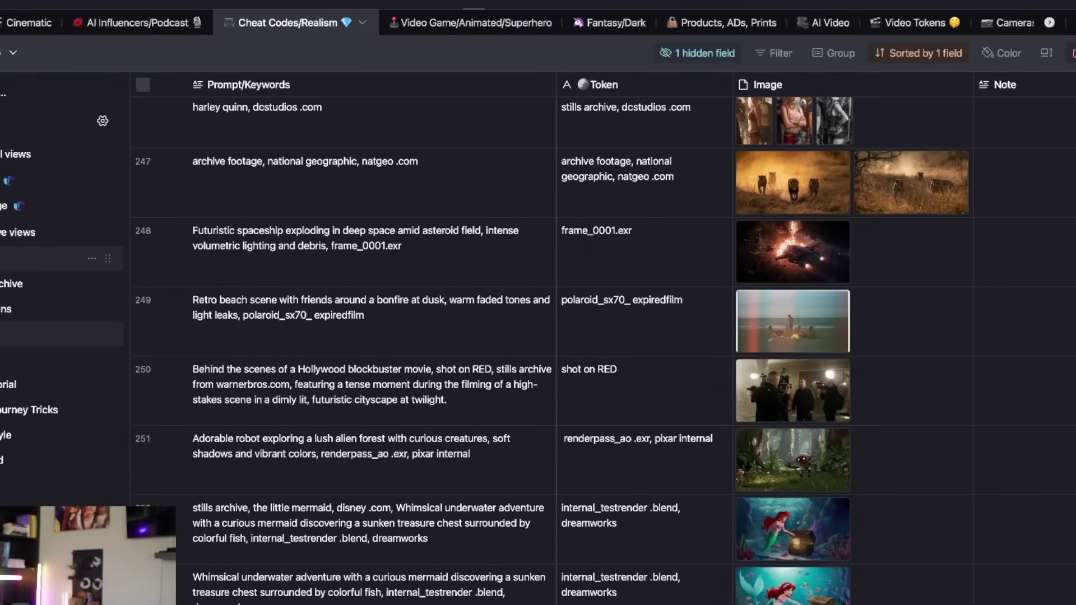
left_click(33, 309)
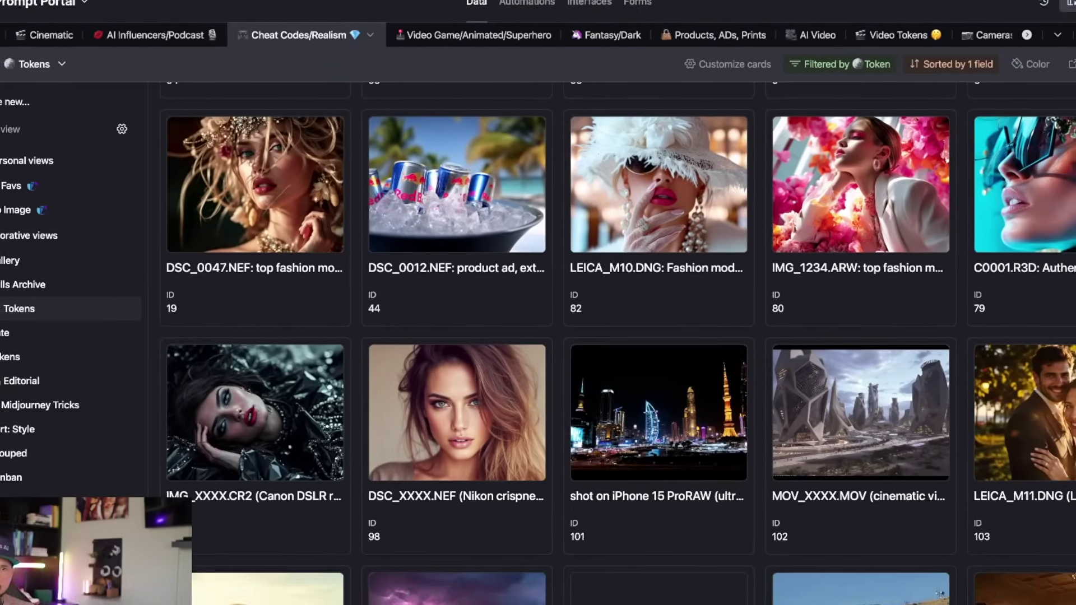
Step: Select the 'IMG_2344.CR2: ' prefix in the Avatar record's prompt
scroll(464, 281, "down", 5)
scroll(464, 281, "up", 5)
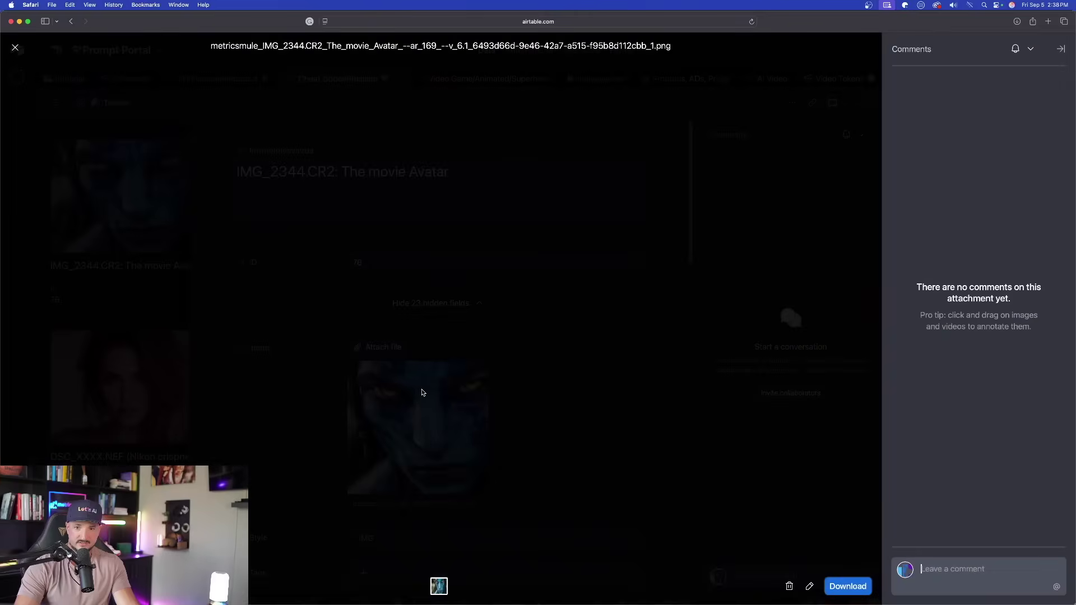
left_click(14, 49)
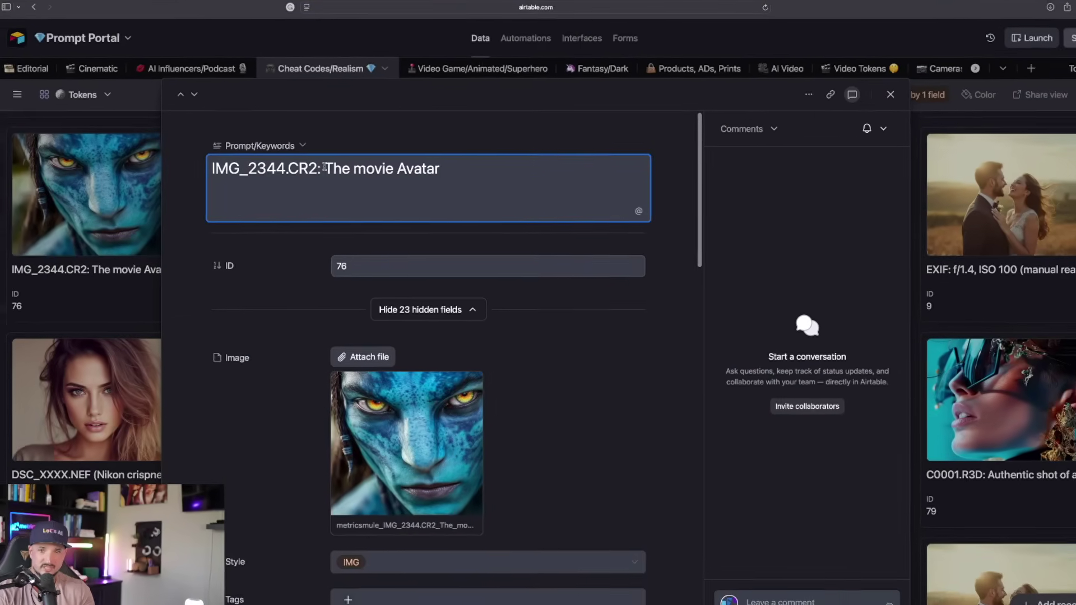
left_click_drag(341, 172, 234, 167)
key("super+c")
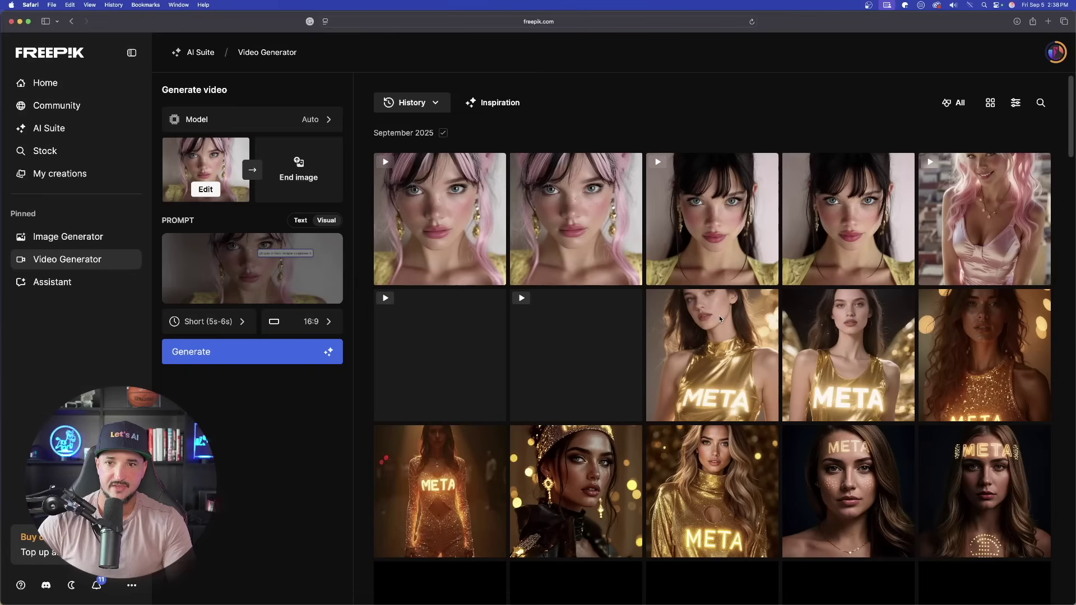
mouse_move(709, 307)
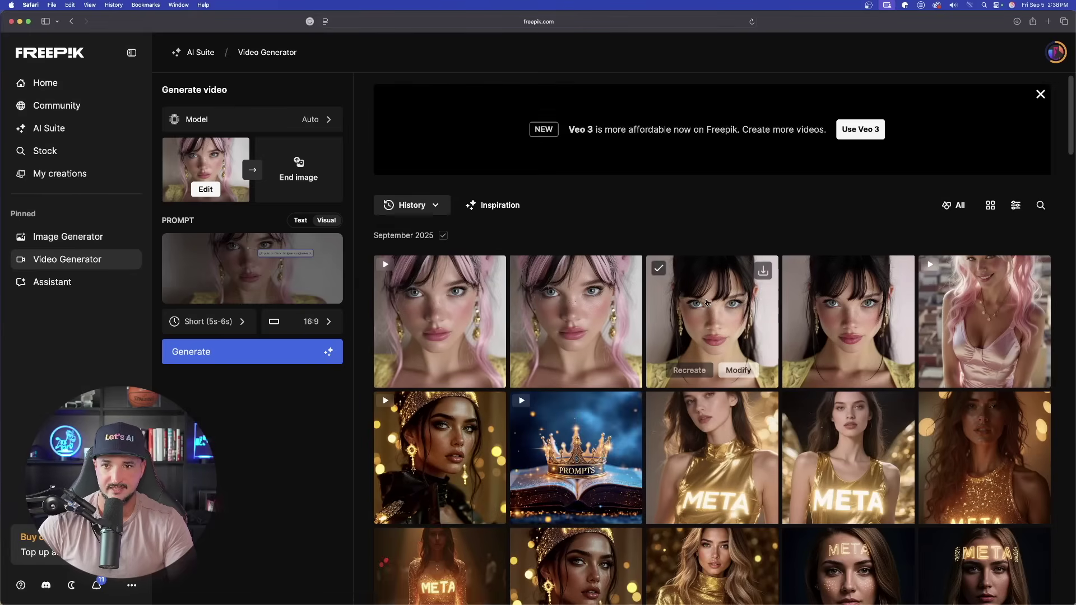
left_click(707, 304)
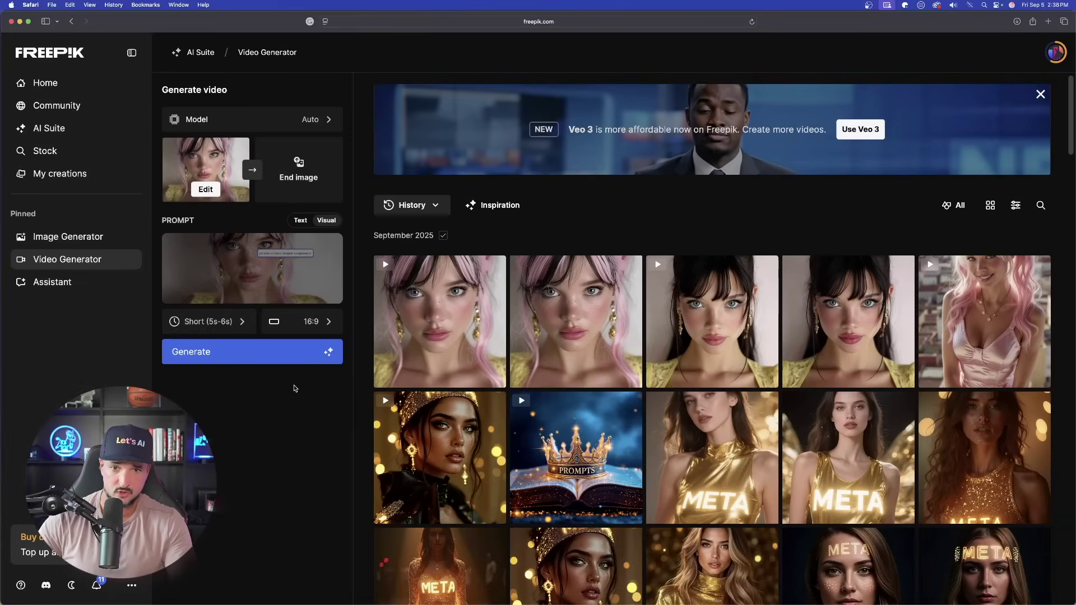
left_click(458, 467)
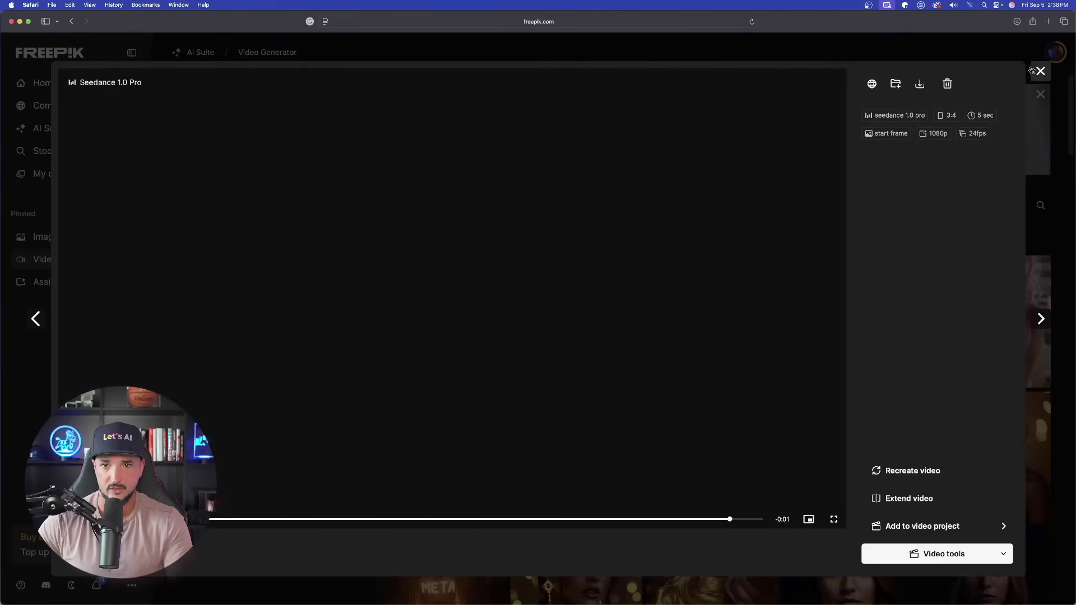
key("Escape")
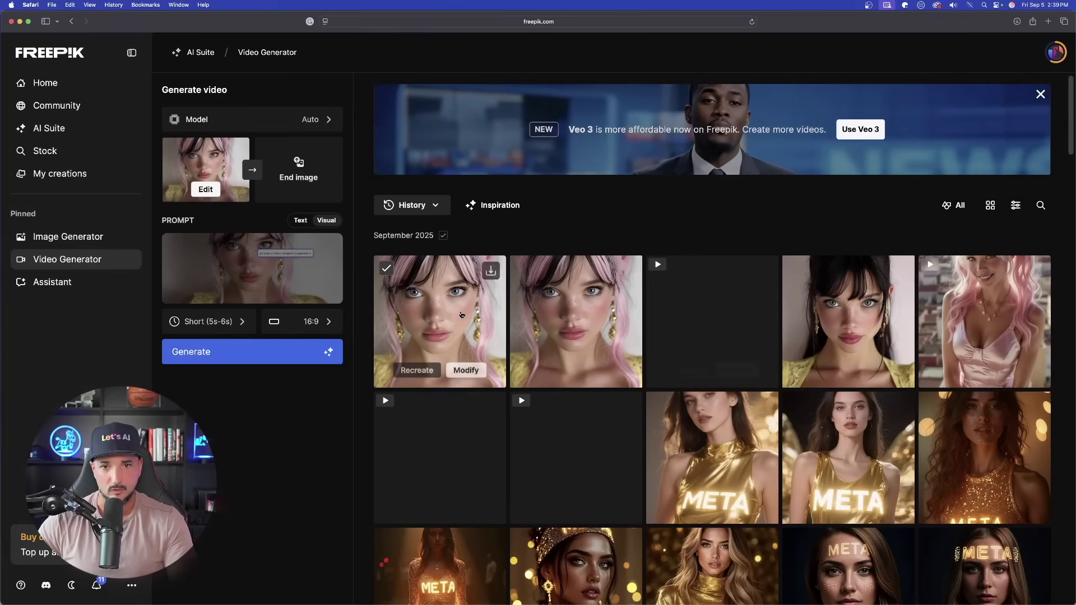
left_click(453, 314)
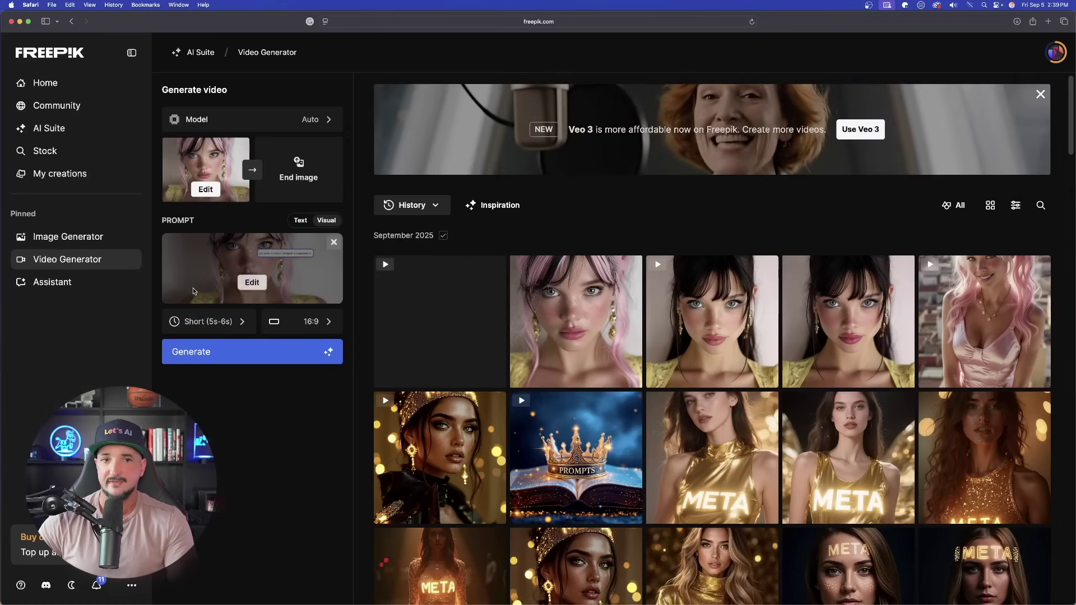
Step: Paste the Lamborghini beach prompt into the Image Generator, prefixed with 'IMG_2344.CR2: '
left_click(67, 244)
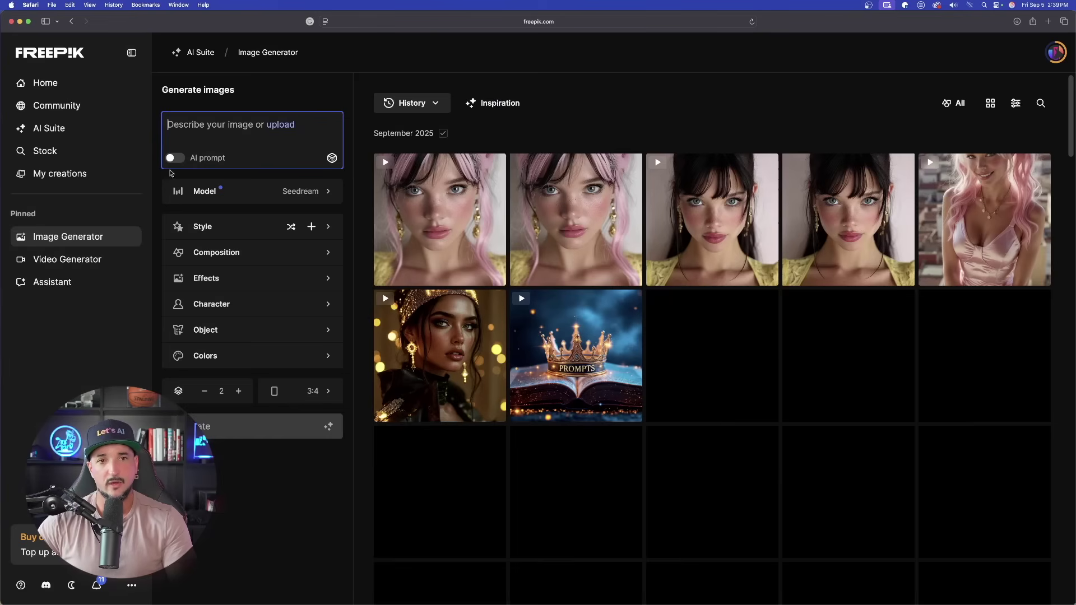
key("super+v")
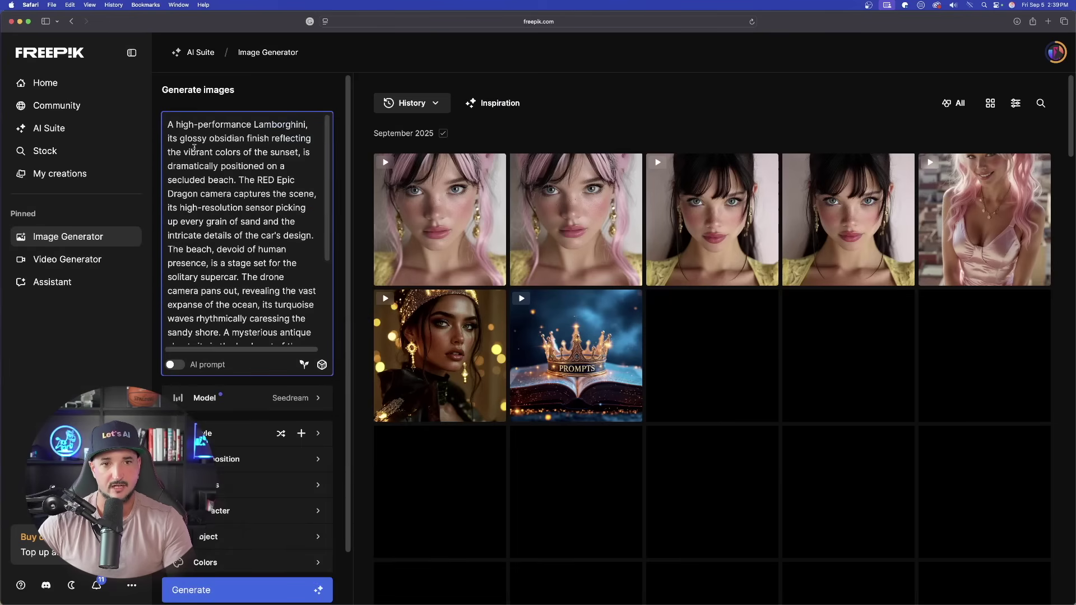
scroll(193, 158, "down", 5)
scroll(179, 146, "up", 5)
left_click(169, 125)
key("Return")
key("BackSpace")
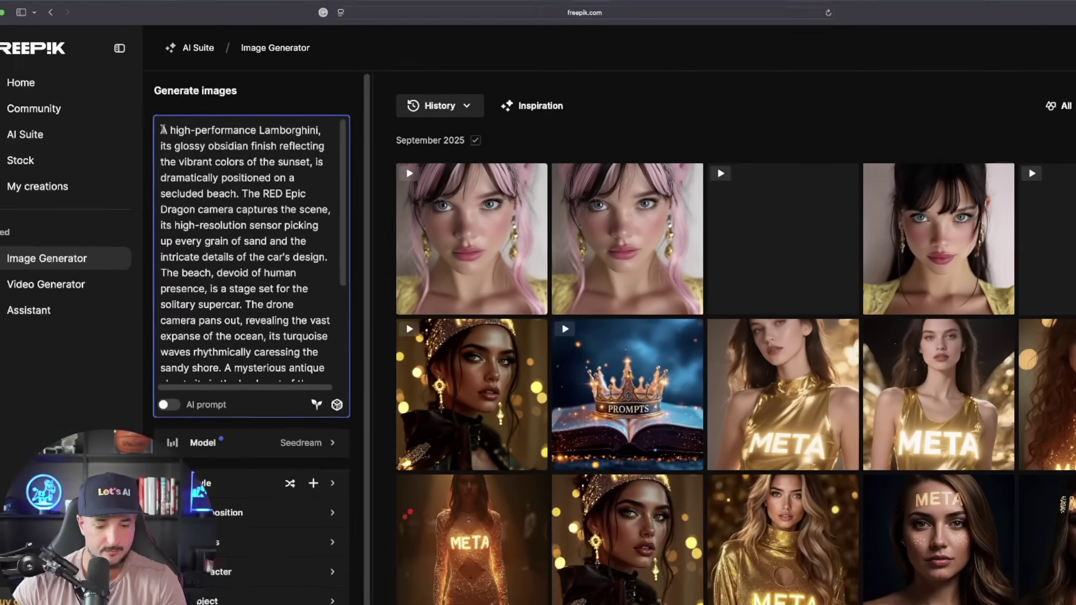
key("super+v")
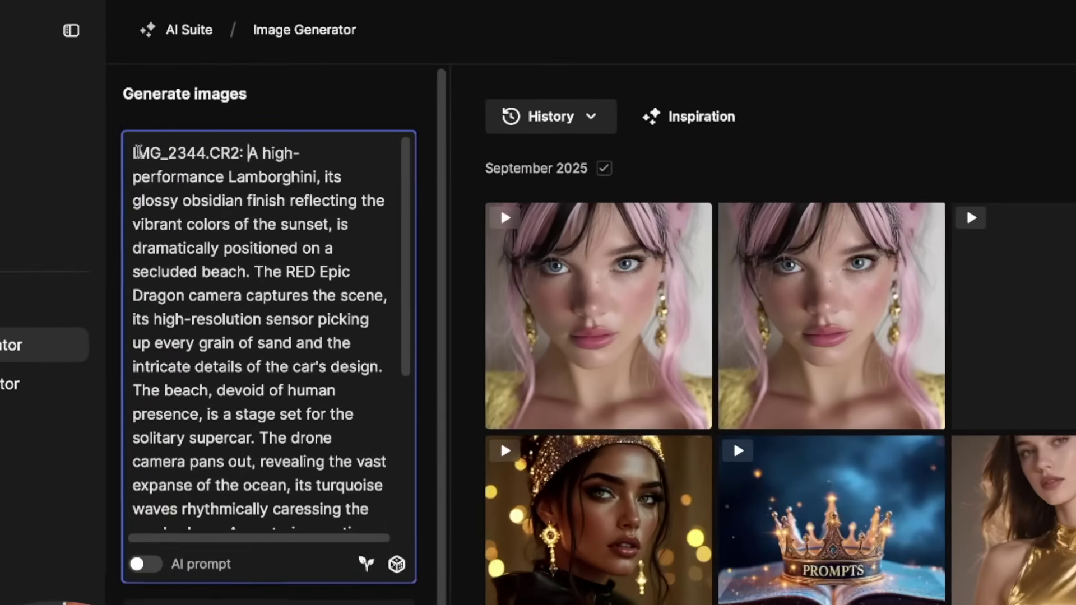
Step: Generate the images at 16:9, then switch the model to Google Nano Banana
scroll(287, 272, "down", 5)
scroll(246, 392, "down", 5)
left_click(284, 542)
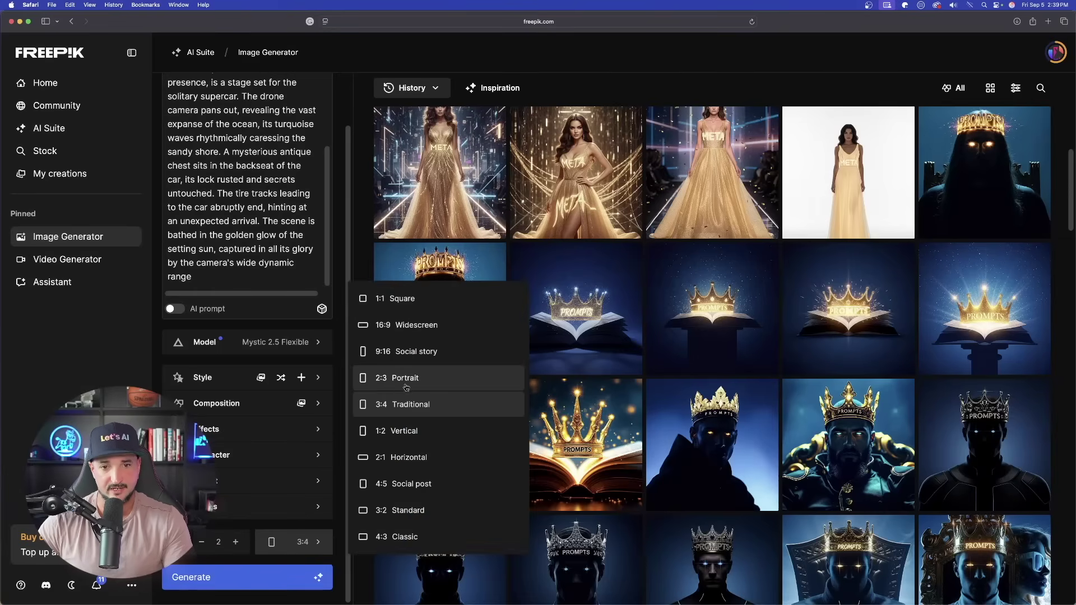
left_click(405, 330)
left_click(298, 586)
left_click(329, 399)
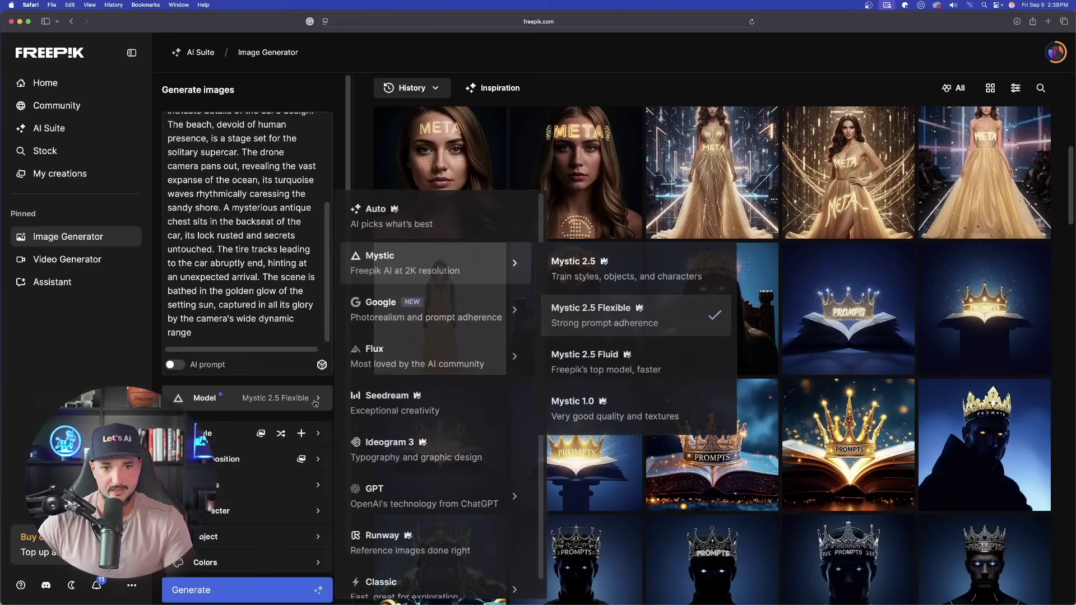
mouse_move(417, 325)
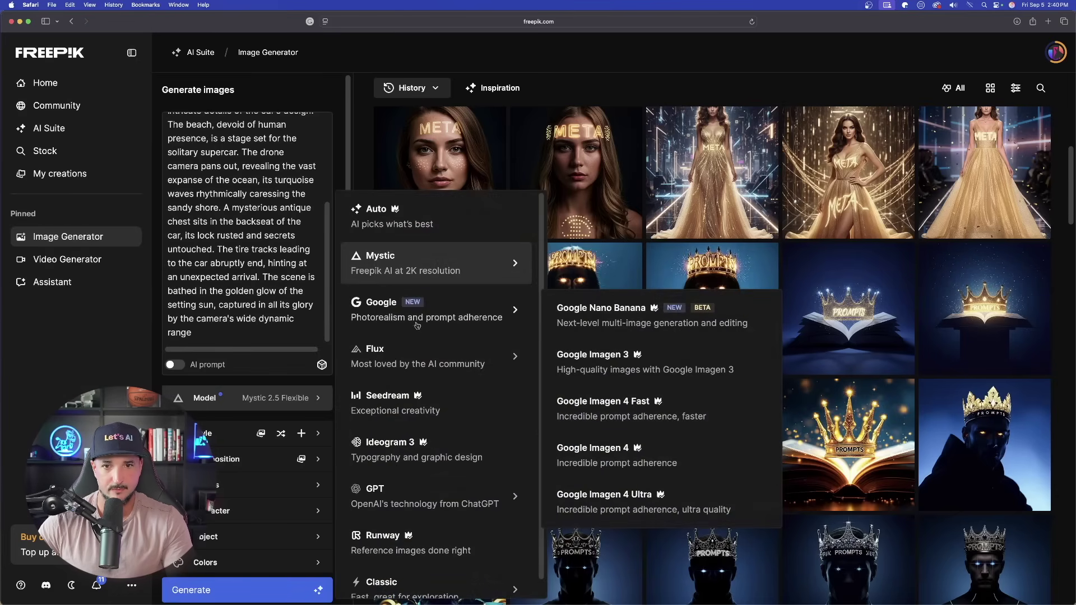
left_click(635, 310)
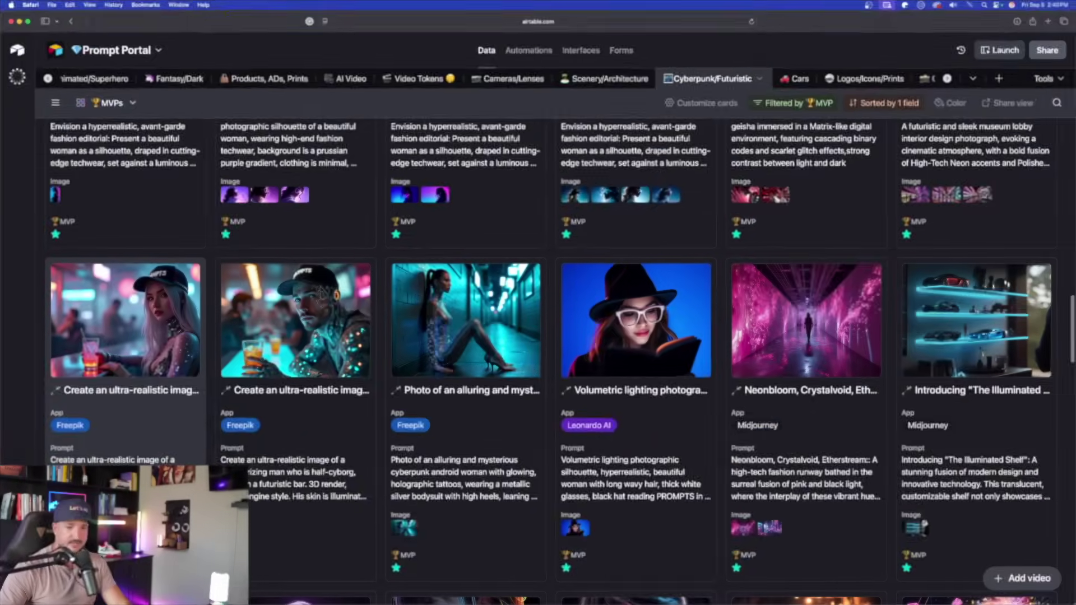
Step: Select the half-cyborg woman record's full prompt and clear the old Freepik prompt box
left_click(288, 314)
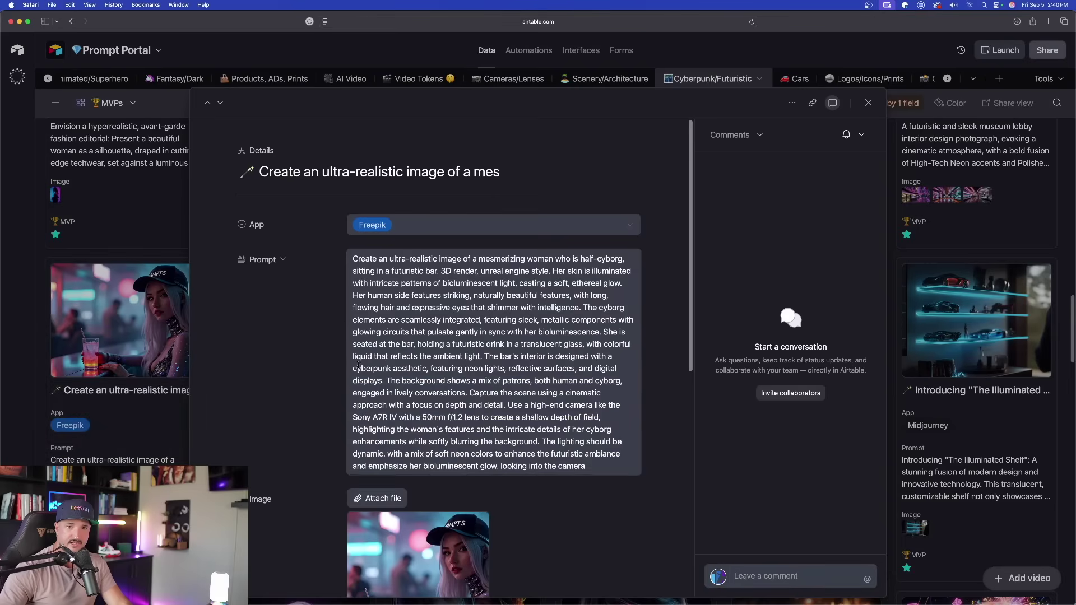
scroll(375, 362, "down", 1)
left_click(375, 363)
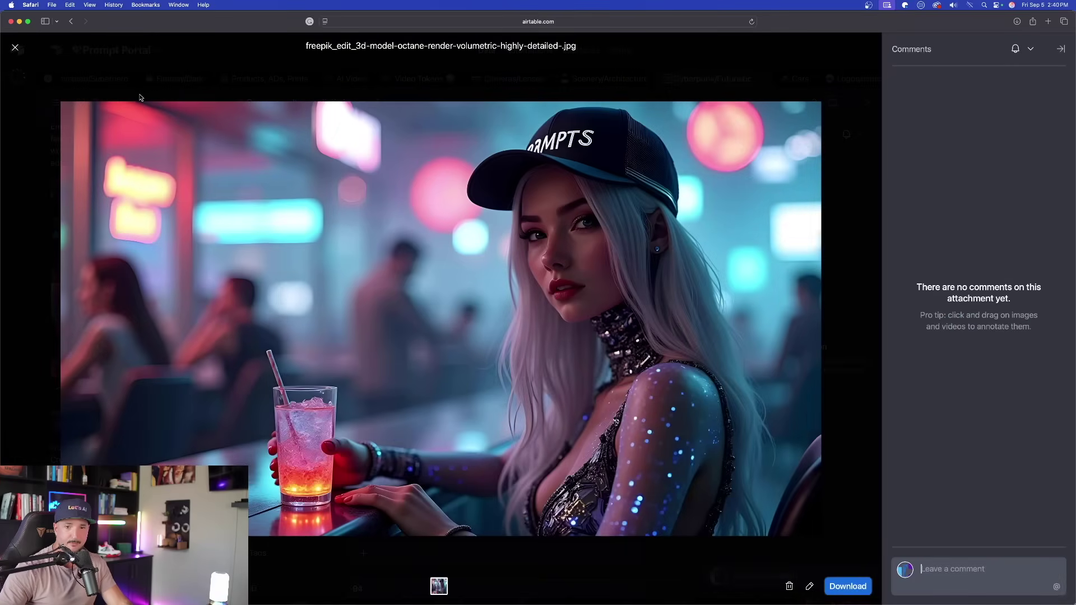
left_click(15, 48)
left_click(388, 155)
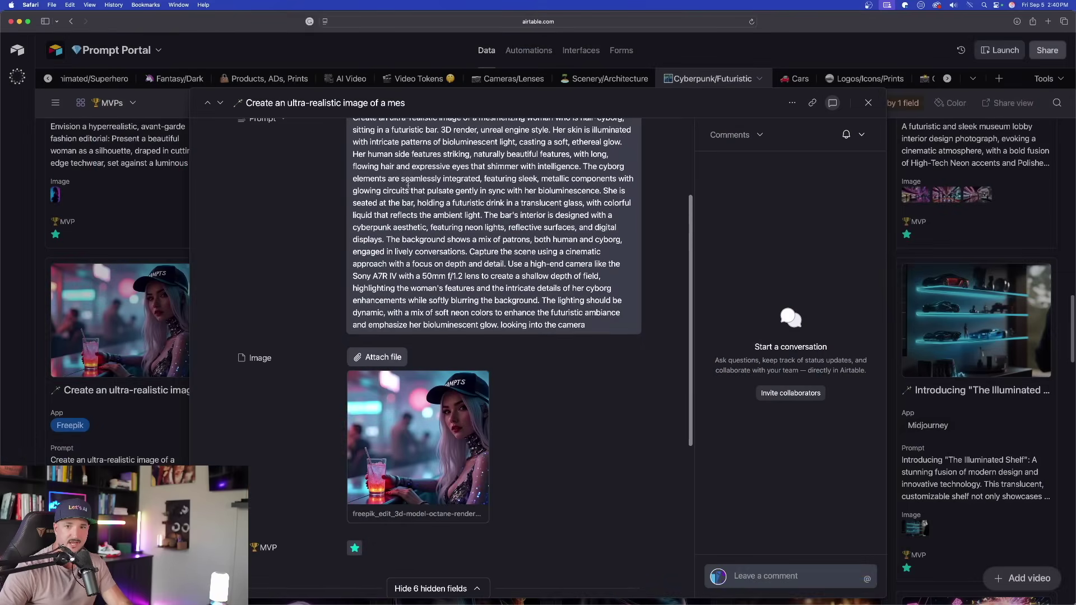
key("super+a")
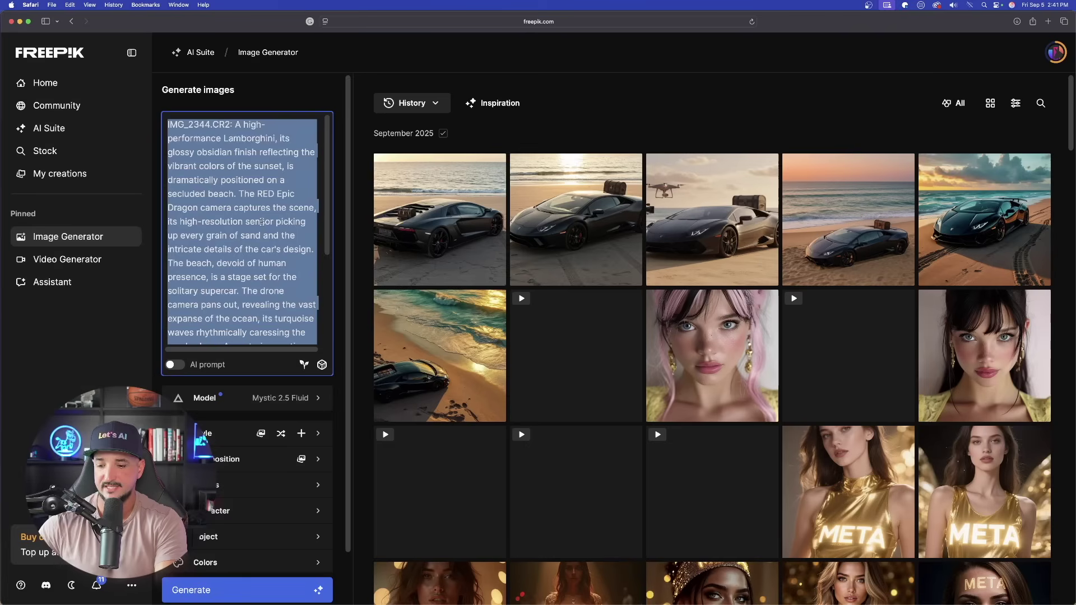
key("BackSpace")
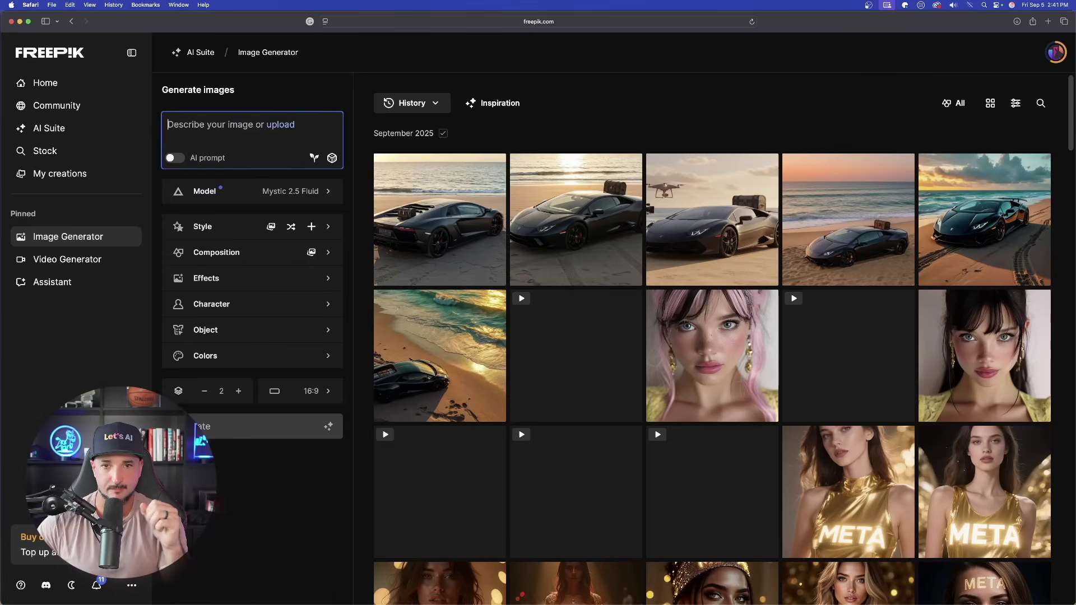
left_click(456, 212)
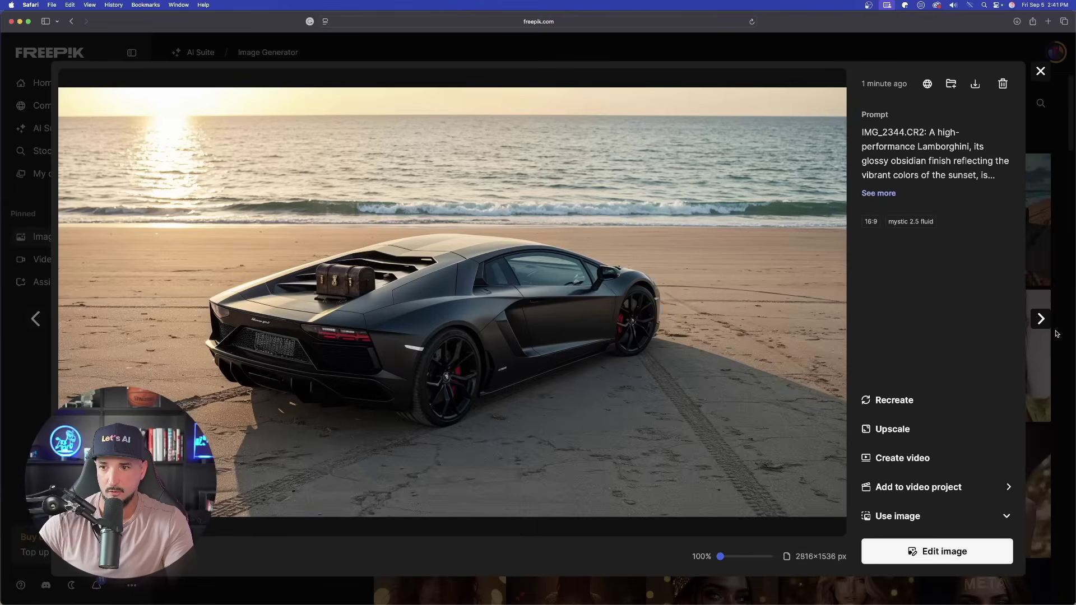
left_click(1039, 319)
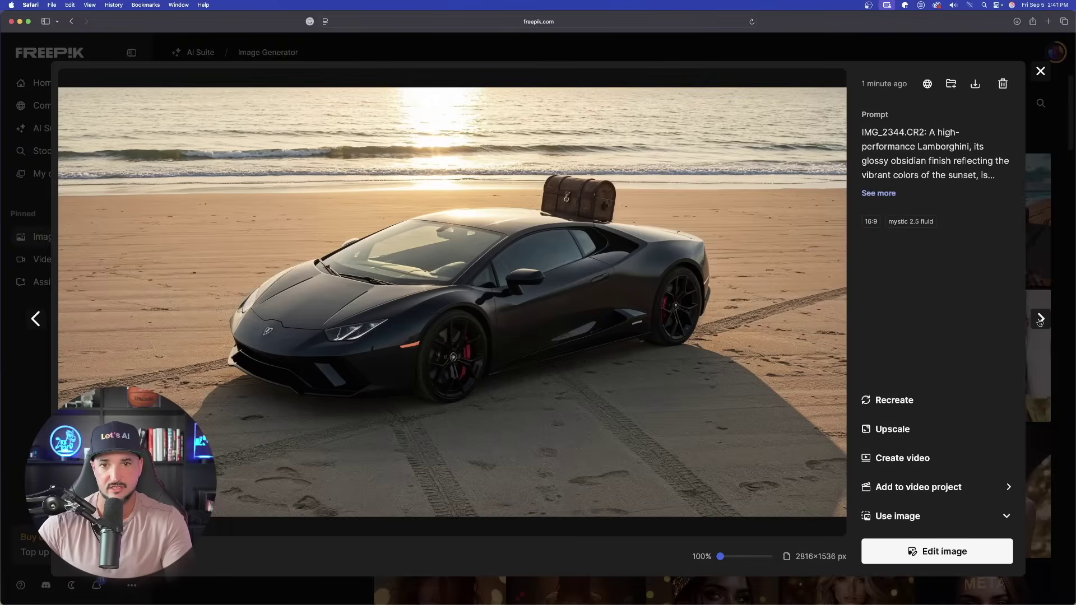
left_click(1040, 319)
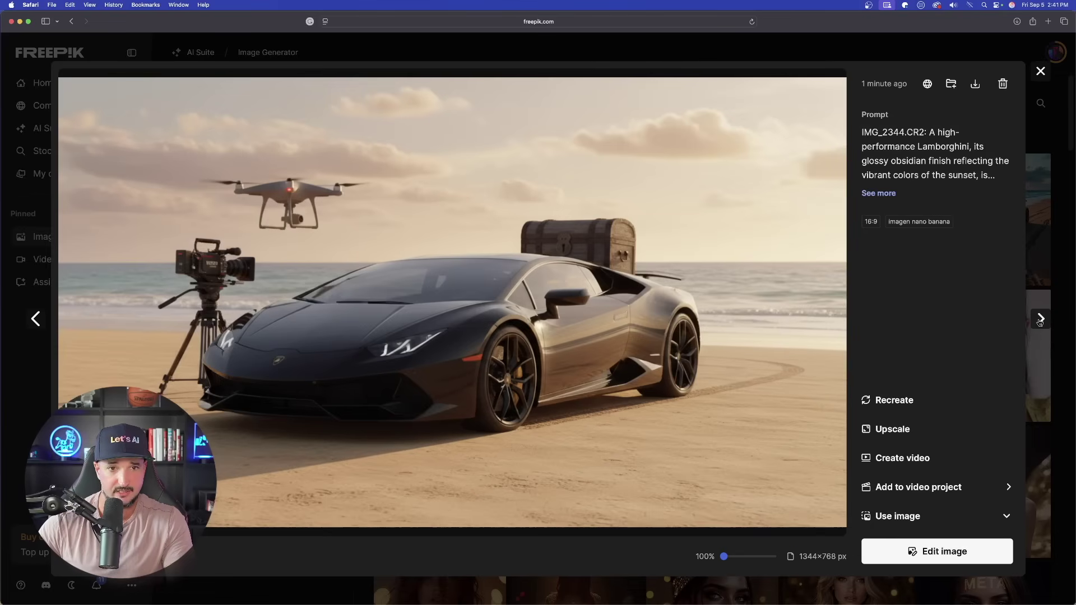
left_click(1040, 319)
left_click(1040, 319)
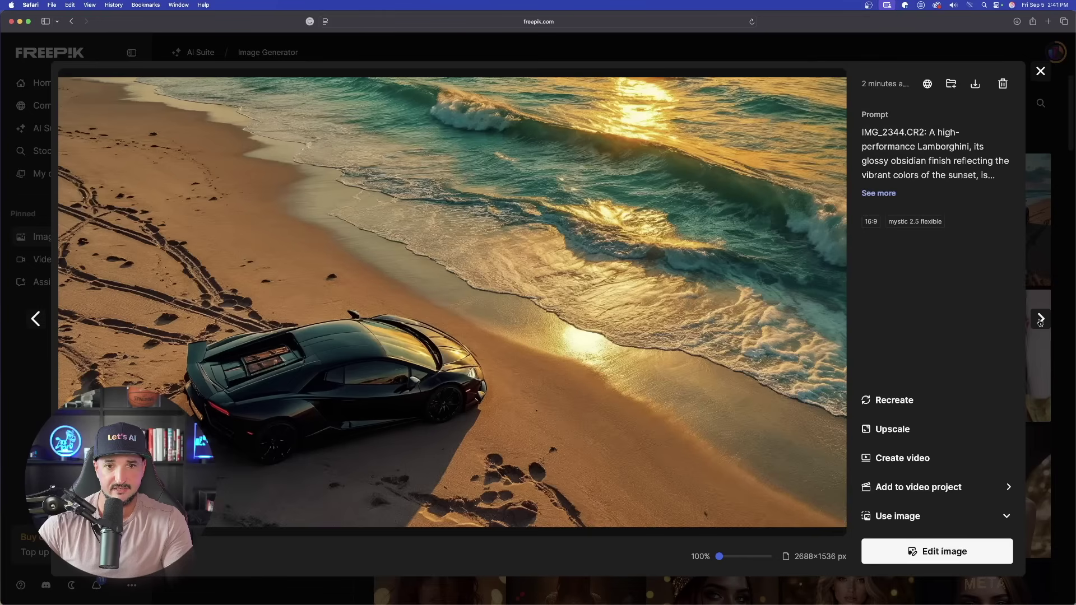
left_click(1040, 320)
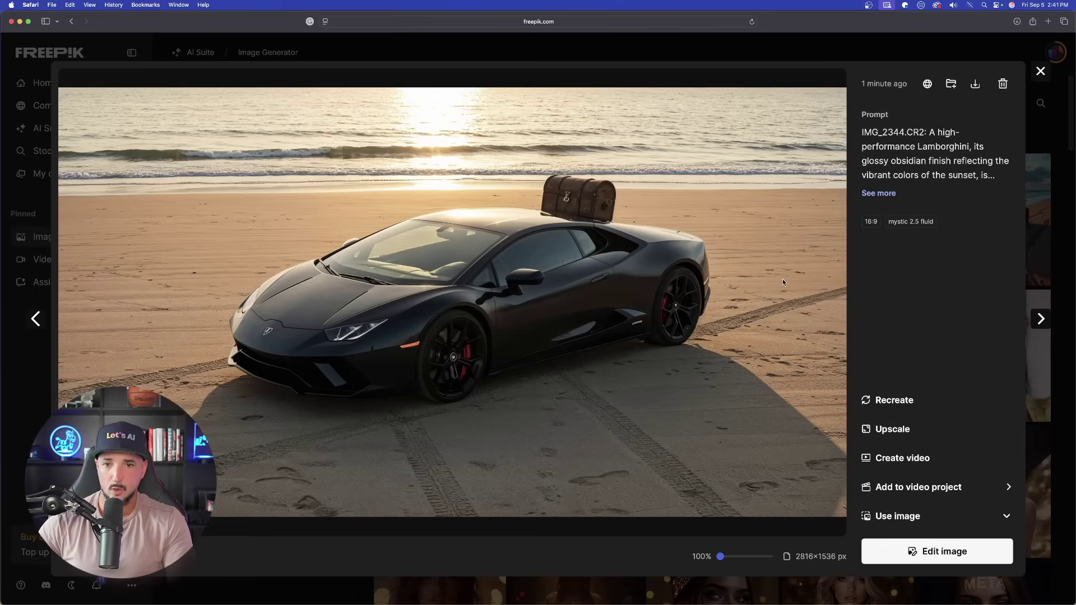
left_click(1041, 72)
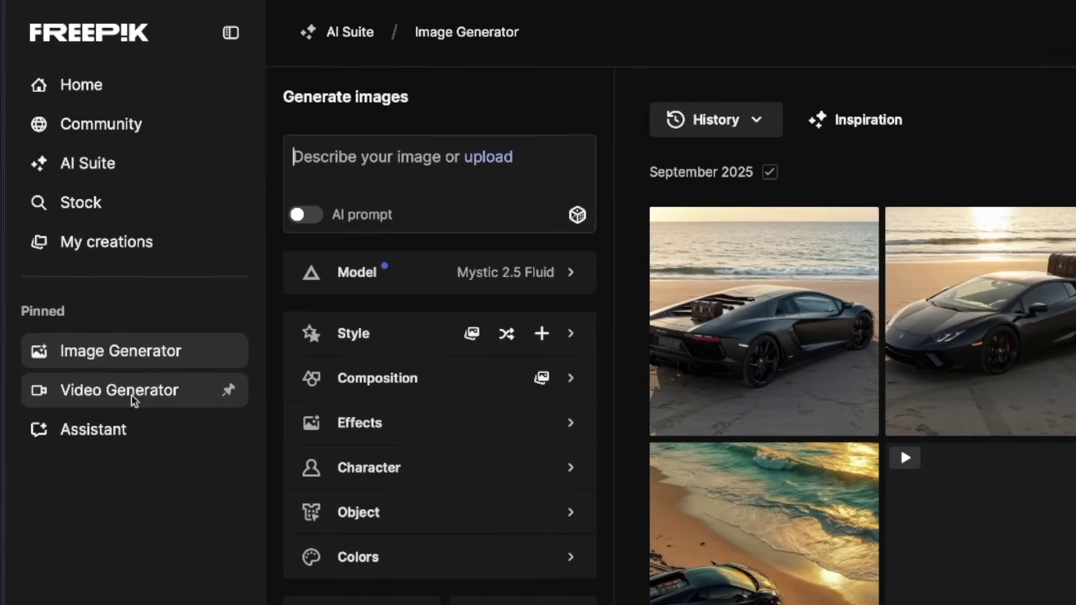
Step: Set the sunset Lamborghini beach image as the video start frame and open a visual prompt sketch
left_click(131, 394)
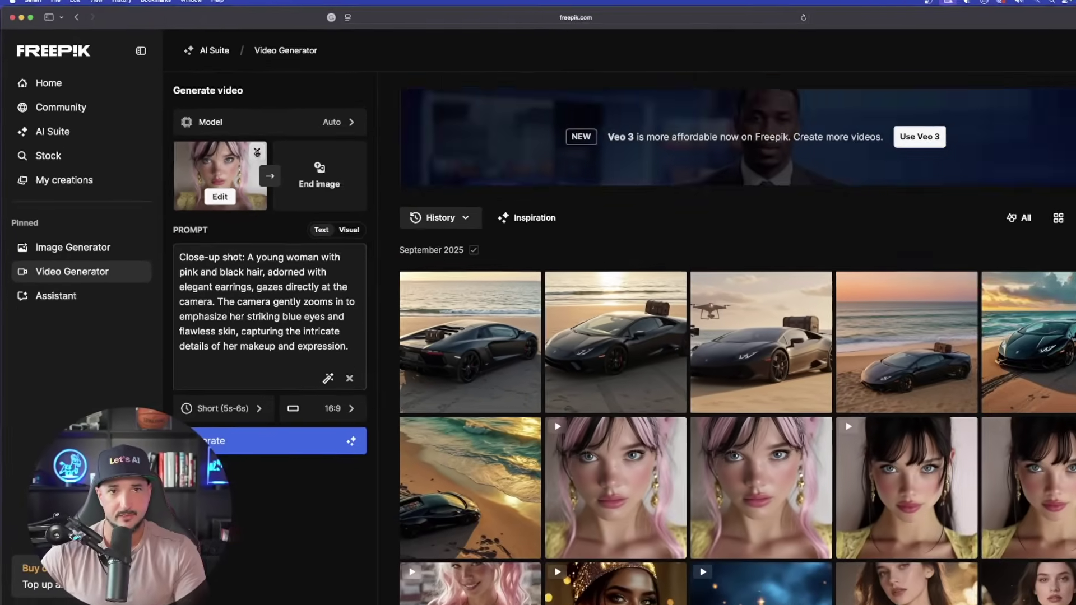
left_click(395, 189)
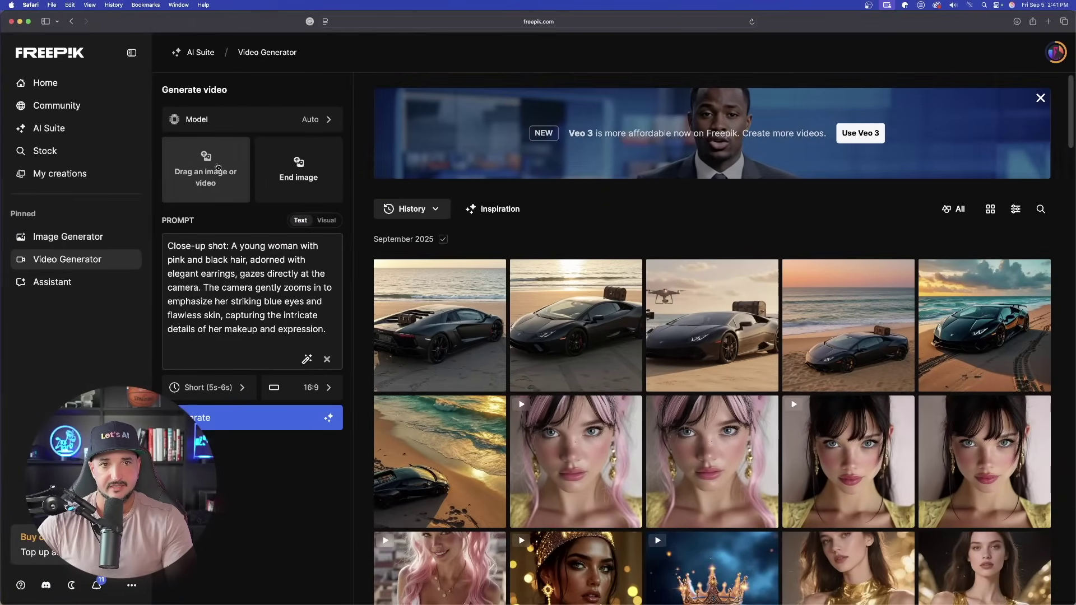
left_click(356, 222)
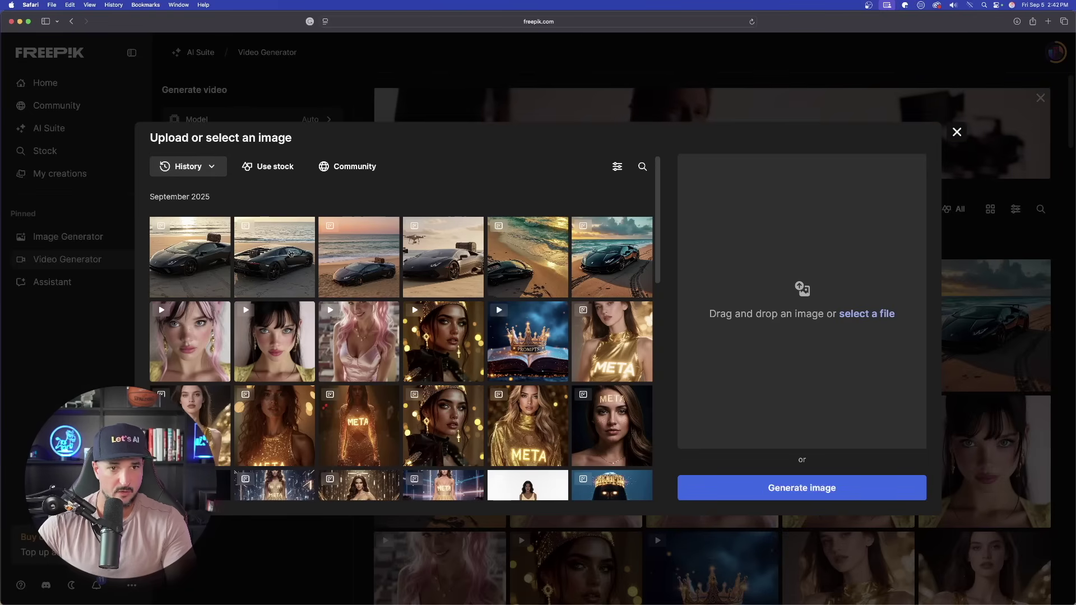
left_click(236, 252)
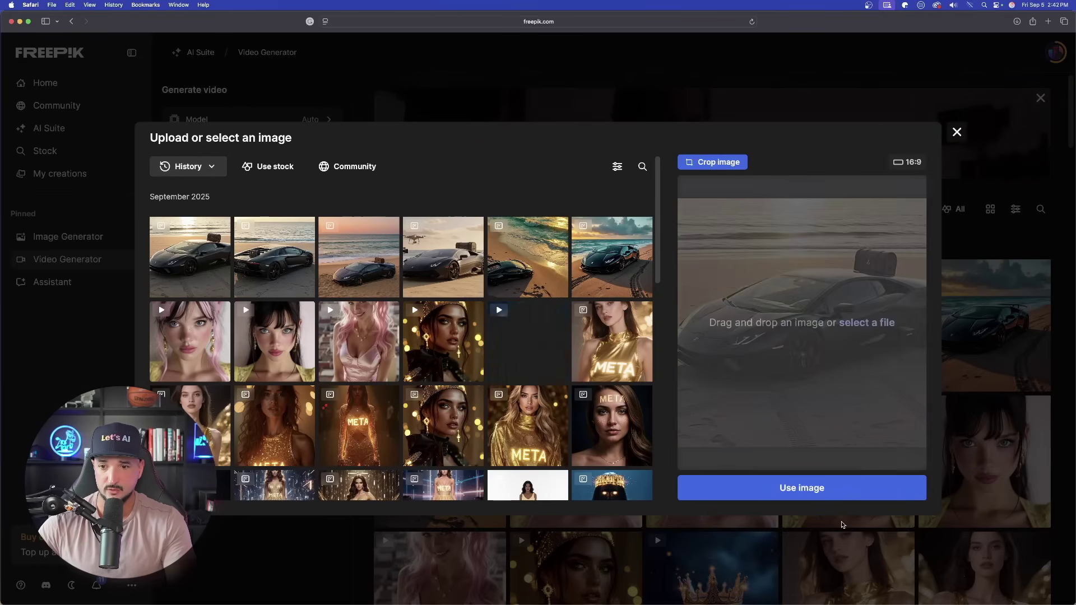
left_click(362, 251)
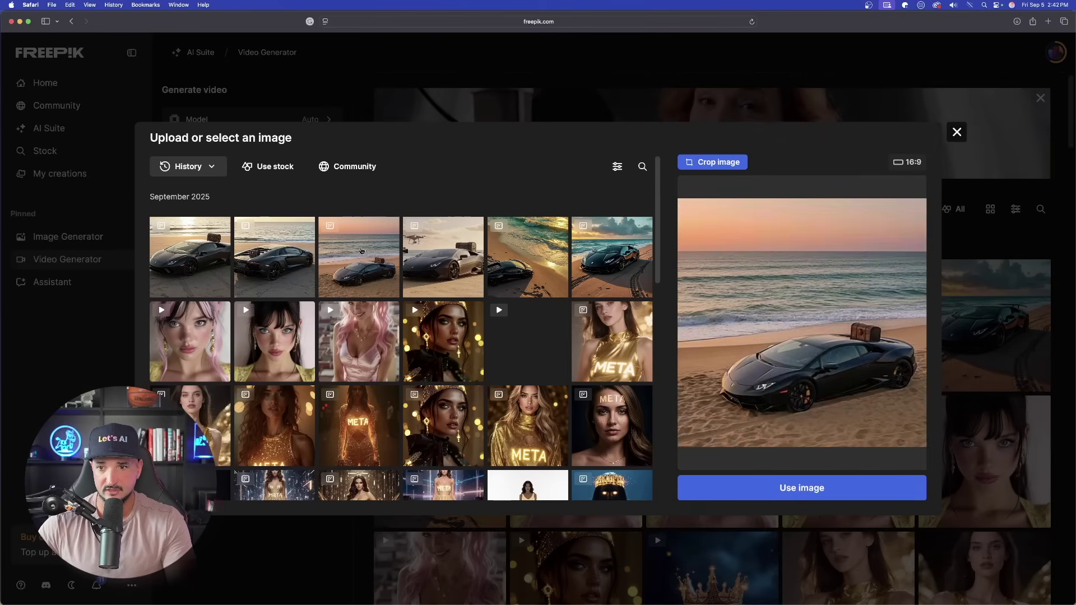
left_click(802, 488)
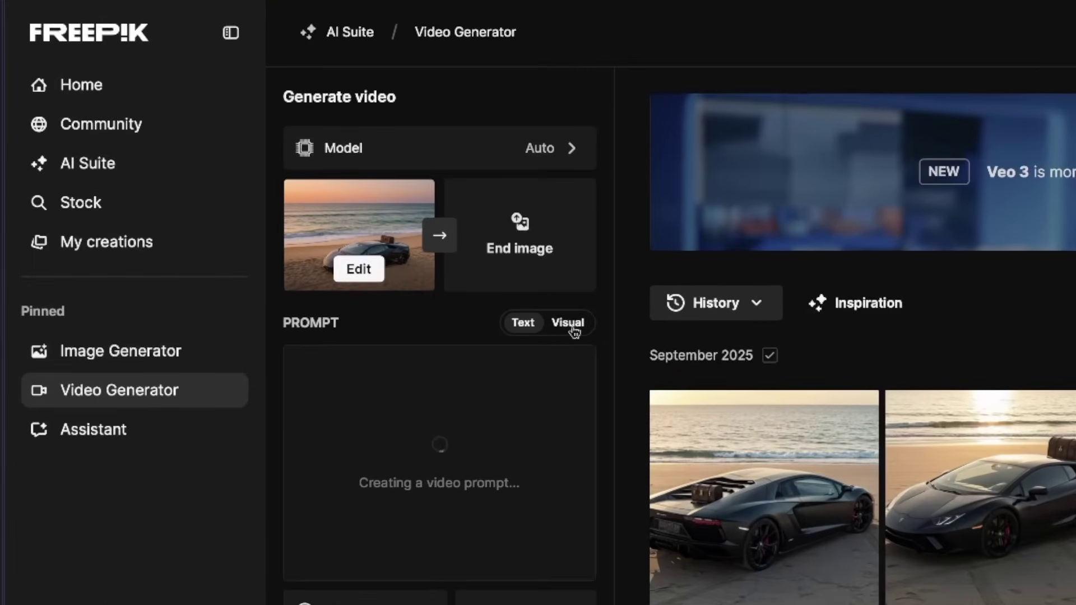
left_click(327, 221)
left_click(462, 433)
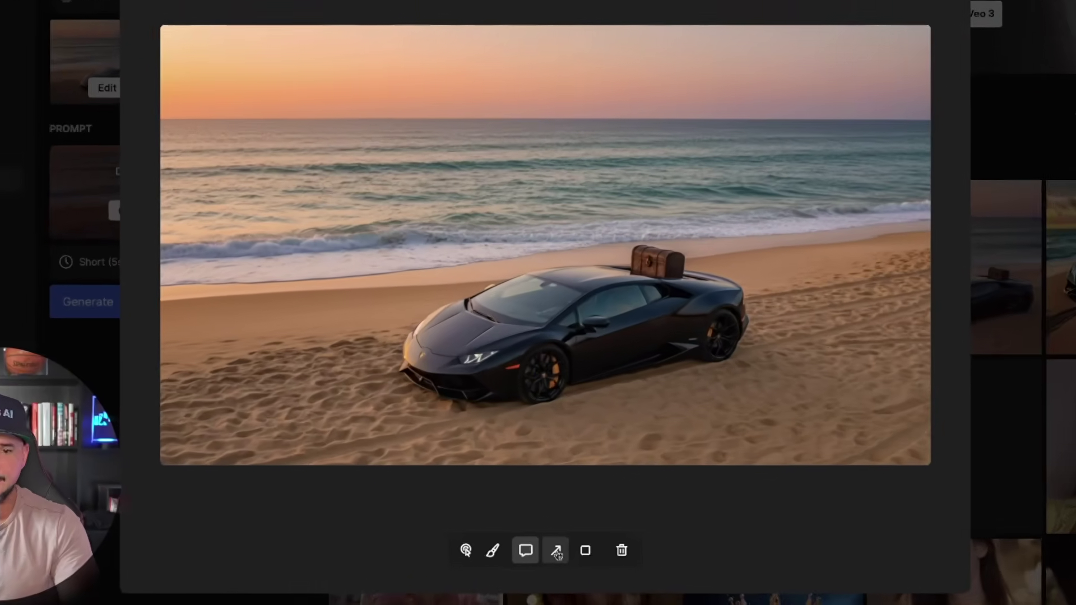
Step: Draw an arrow across the sand commented 'car moves in this direction, fast', then generate the video
left_click(547, 541)
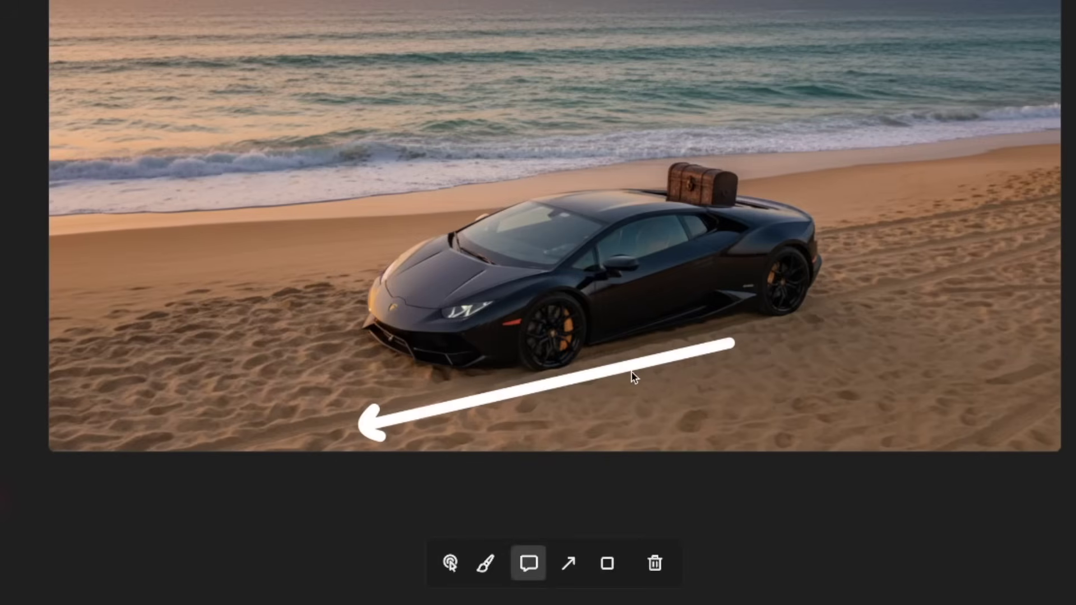
left_click(503, 391)
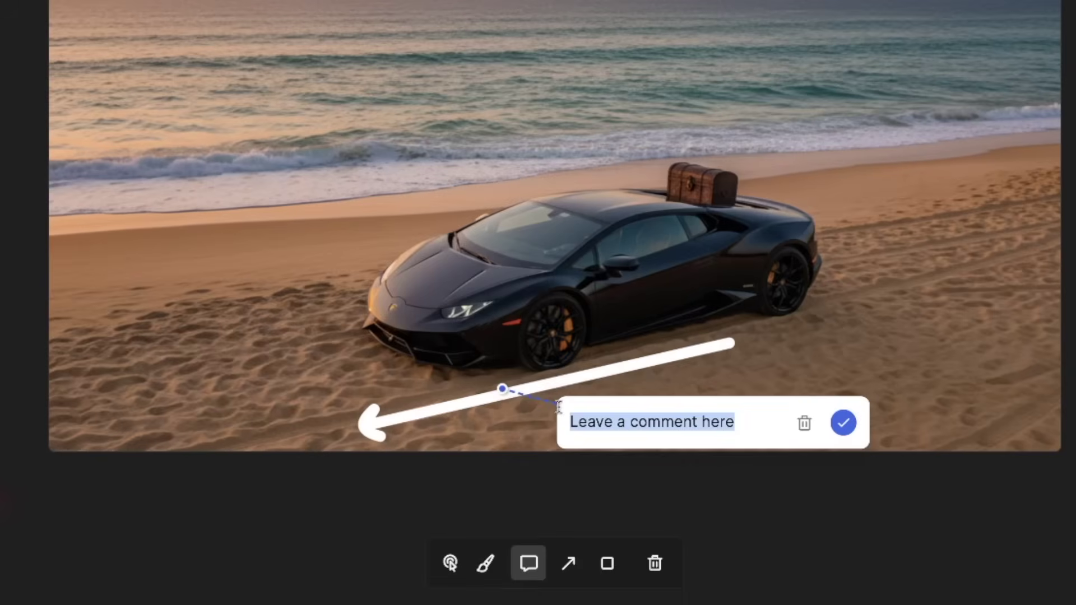
left_click_drag(502, 392, 497, 399)
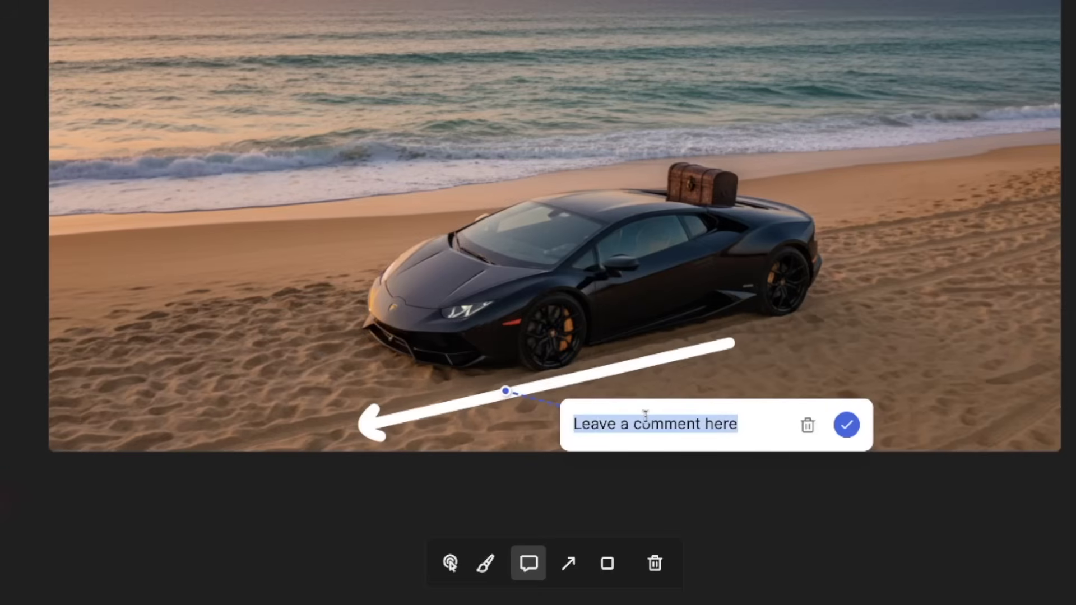
type("car moves in this direction")
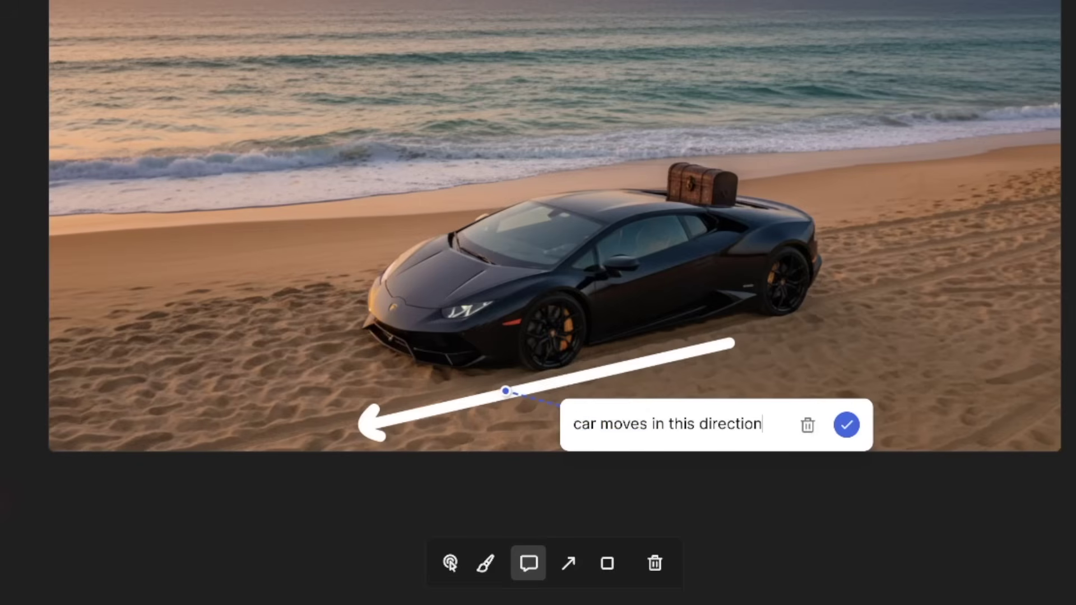
type(", fast")
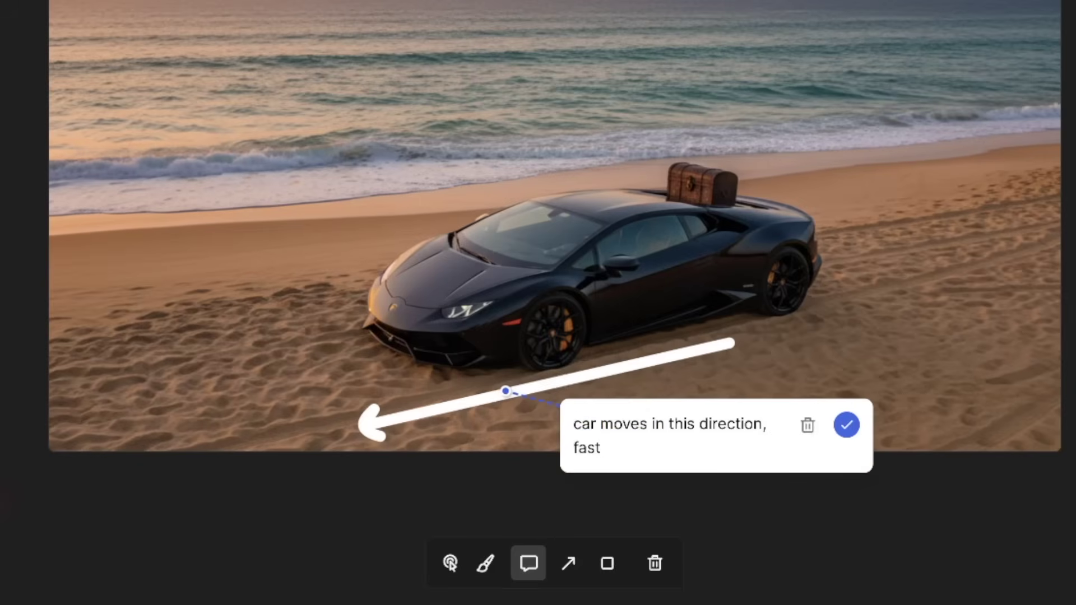
left_click(845, 426)
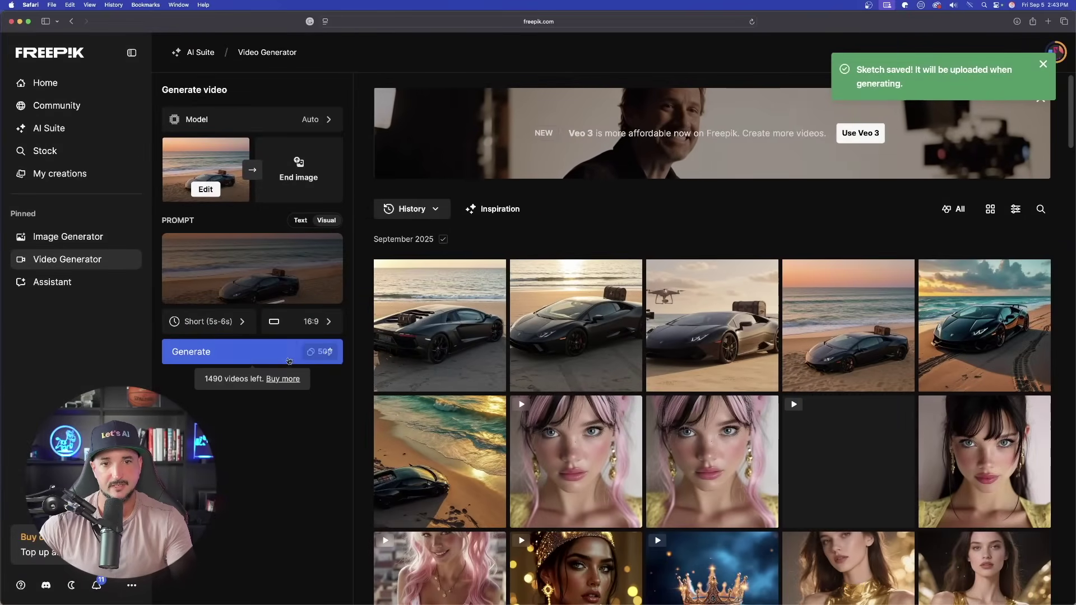
left_click(289, 361)
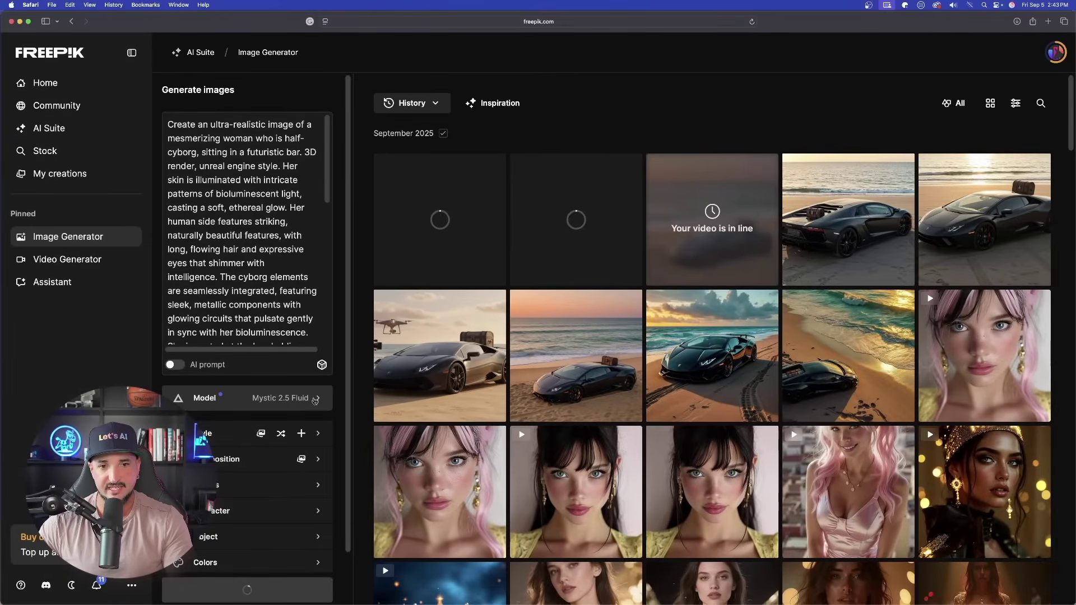
Step: Generate the half-cyborg woman bar images with Google Nano Banana
left_click(314, 399)
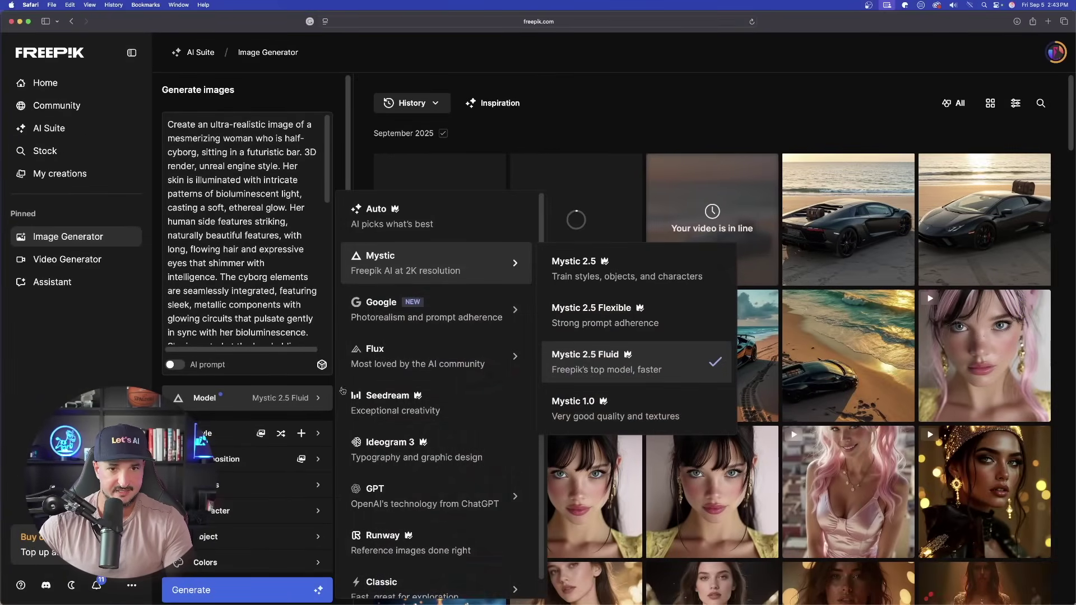
left_click(409, 309)
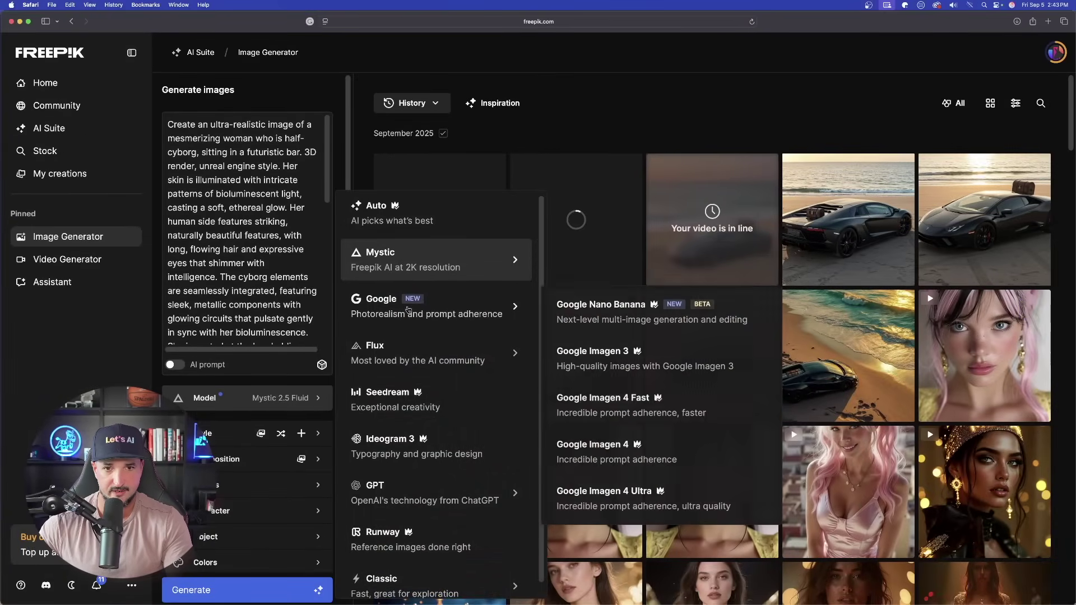
left_click(602, 315)
scroll(245, 552, "down", 3)
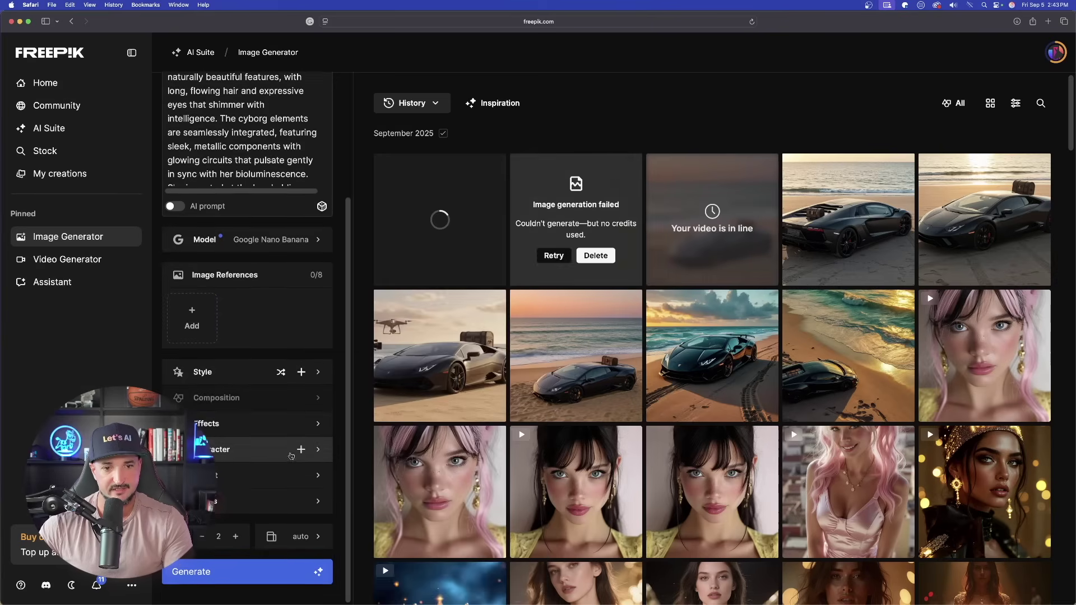
left_click(311, 589)
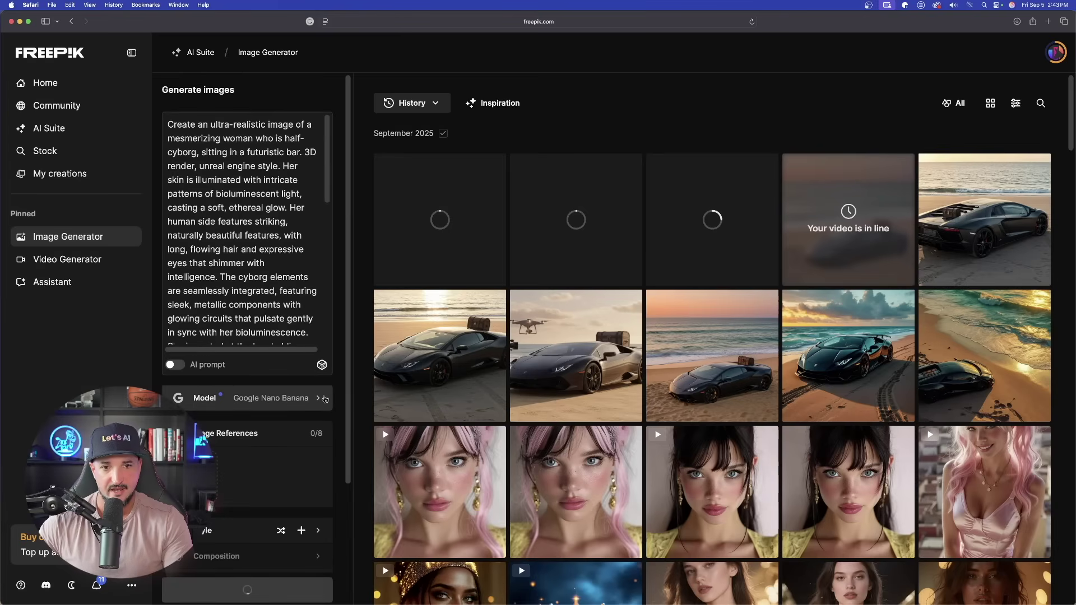
Step: Generate again with Ideogram 3 and open the first result full size
left_click(269, 397)
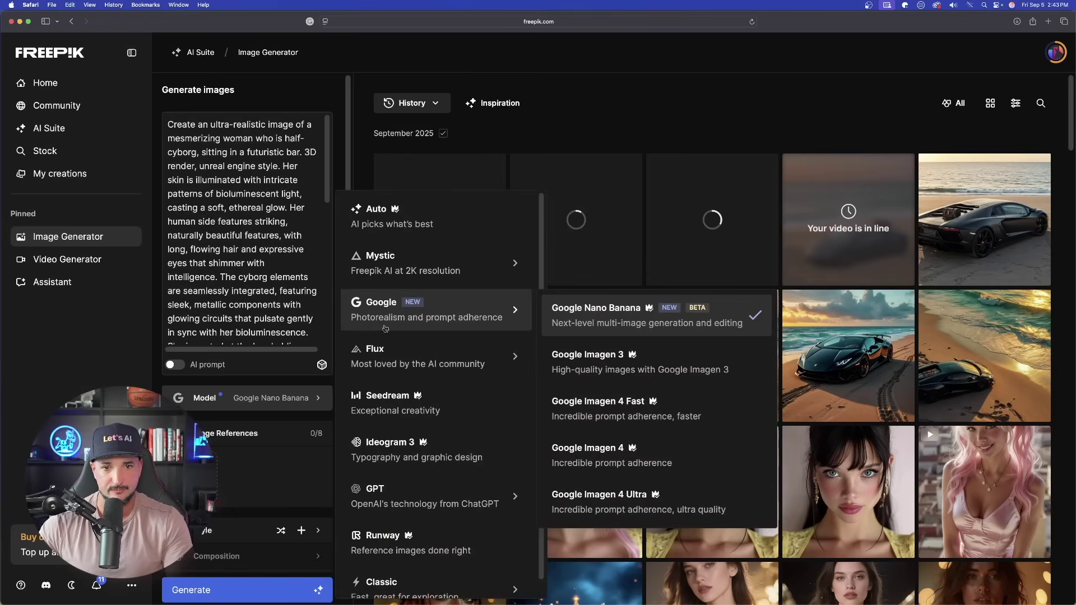
left_click(616, 300)
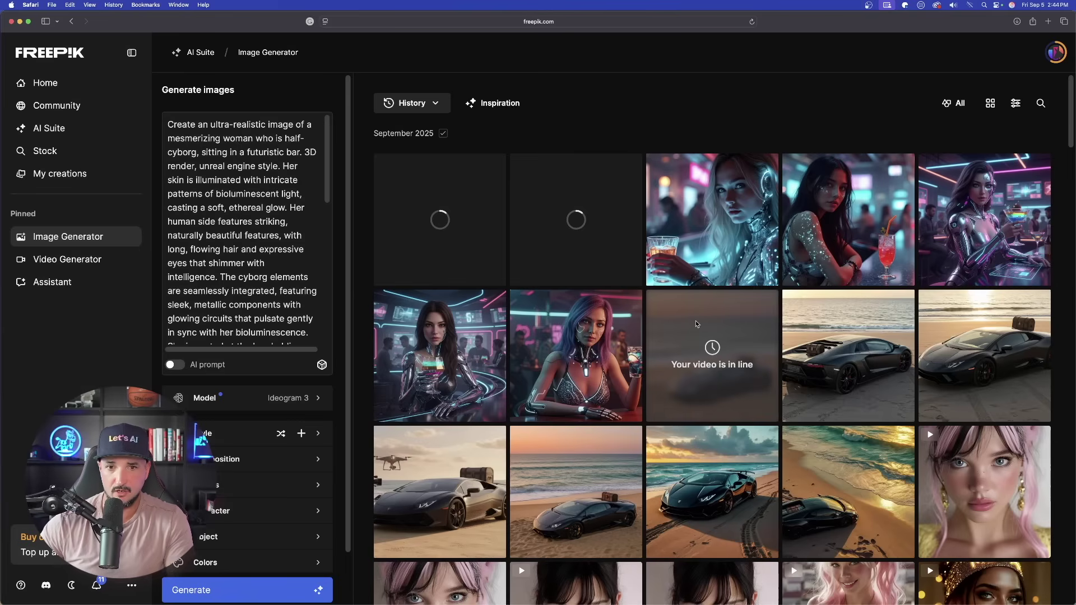
scroll(268, 253, "down", 5)
scroll(268, 252, "down", 3)
scroll(258, 179, "up", 5)
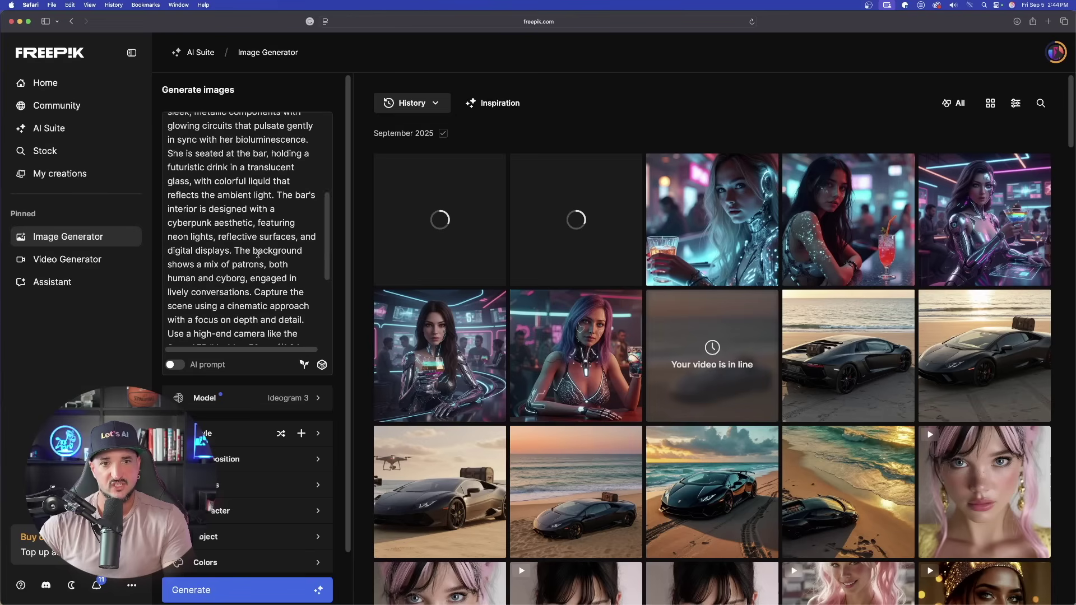
scroll(258, 168, "up", 4)
scroll(246, 213, "down", 5)
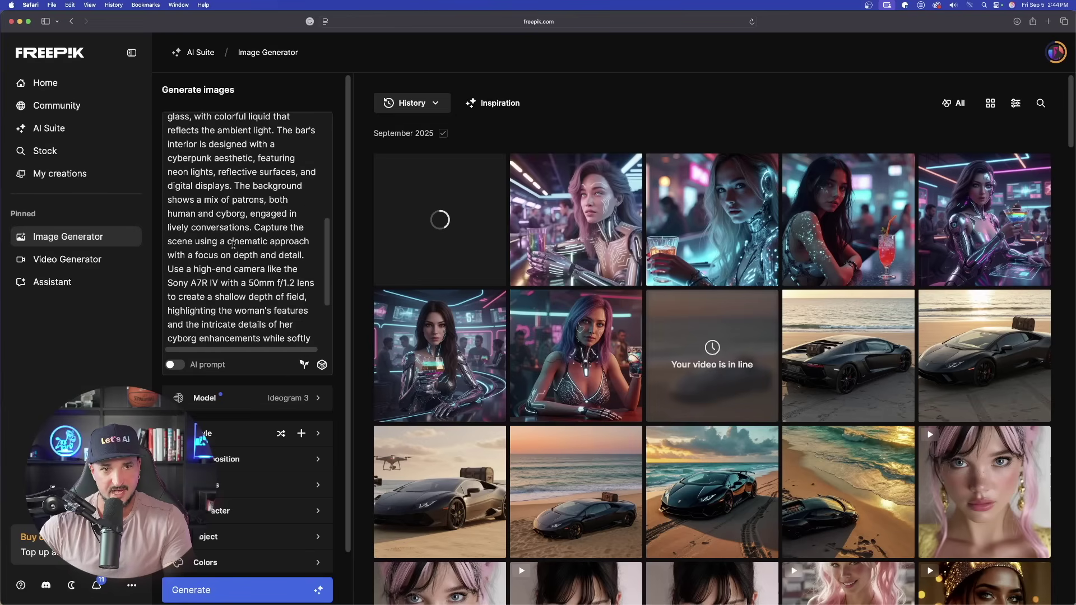
scroll(233, 251, "down", 6)
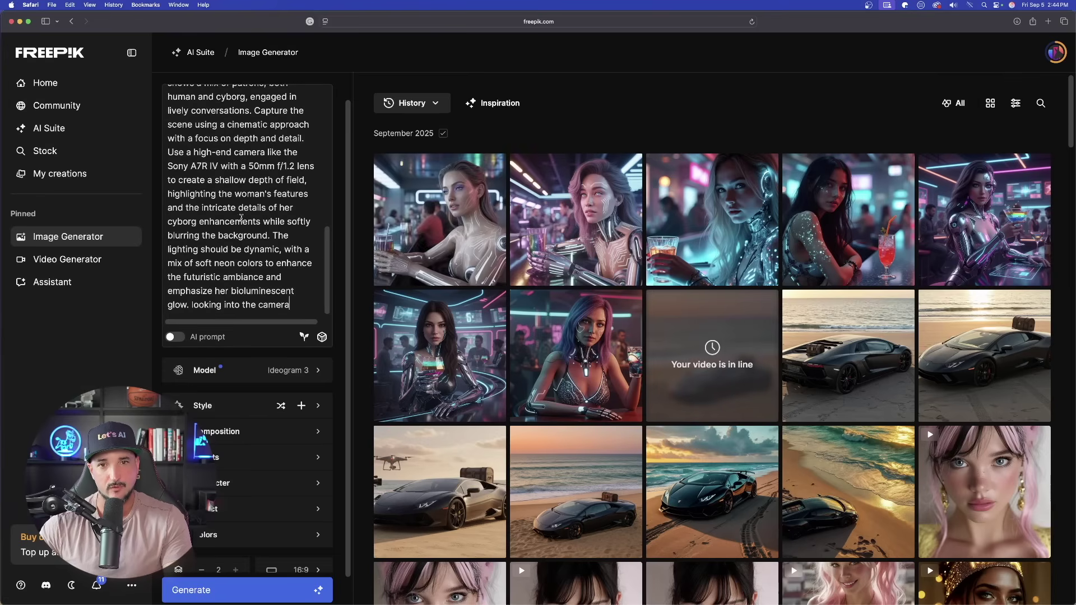
scroll(244, 235, "up", 8)
mouse_move(417, 193)
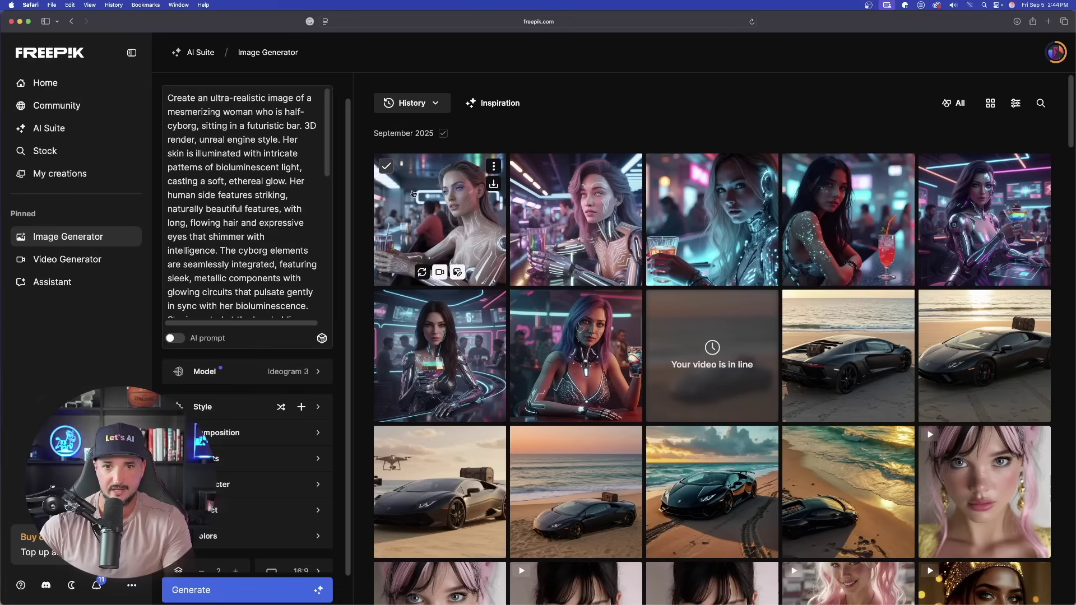
left_click(427, 203)
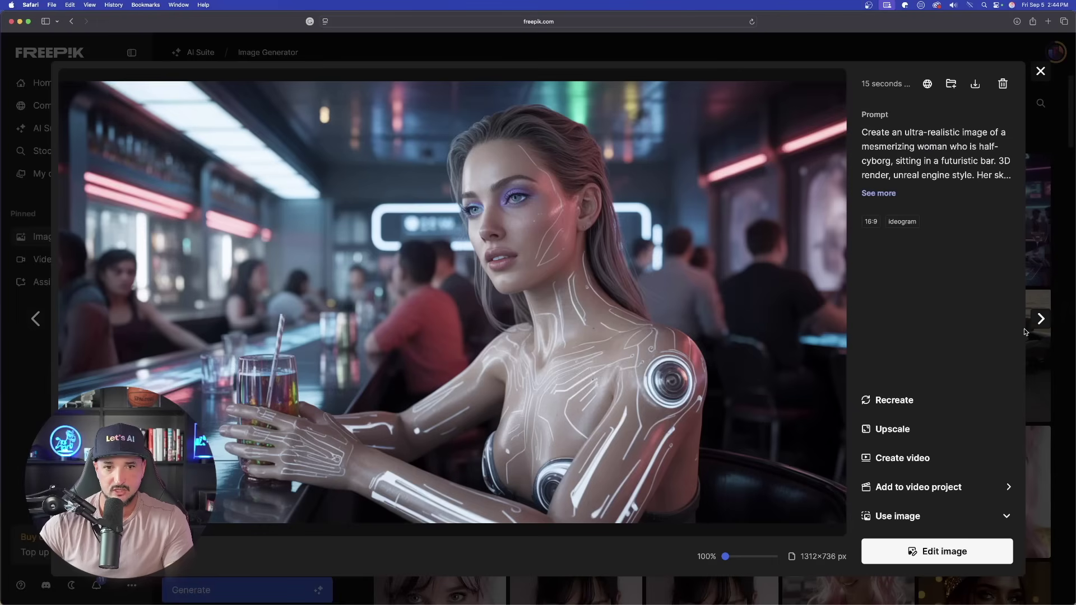
Step: Step through four generated images, then open the dark-haired woman with the red drink
left_click(1041, 319)
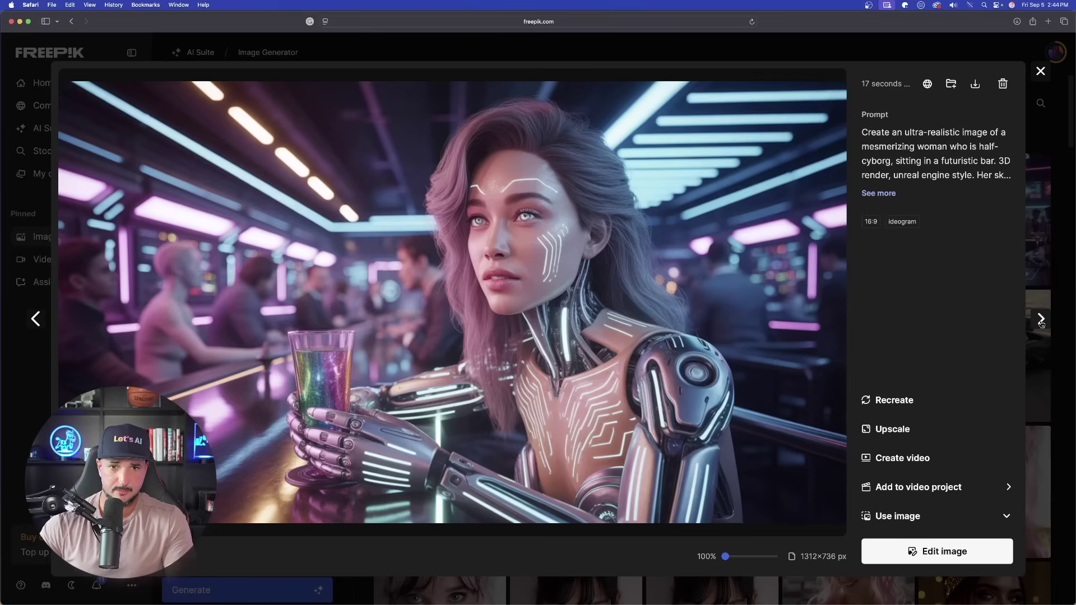
left_click(1040, 319)
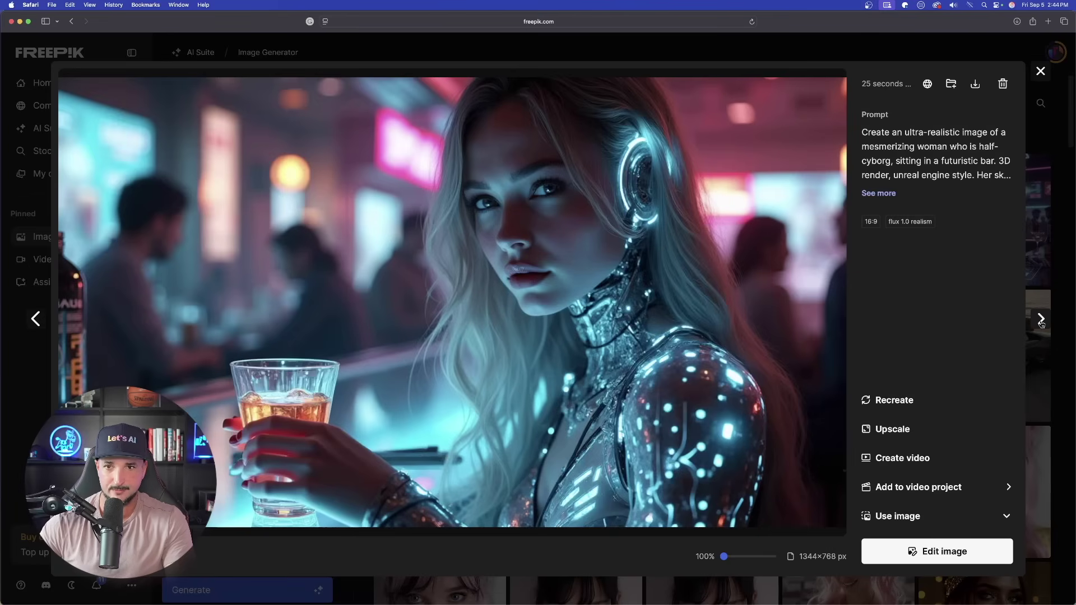
left_click(1040, 319)
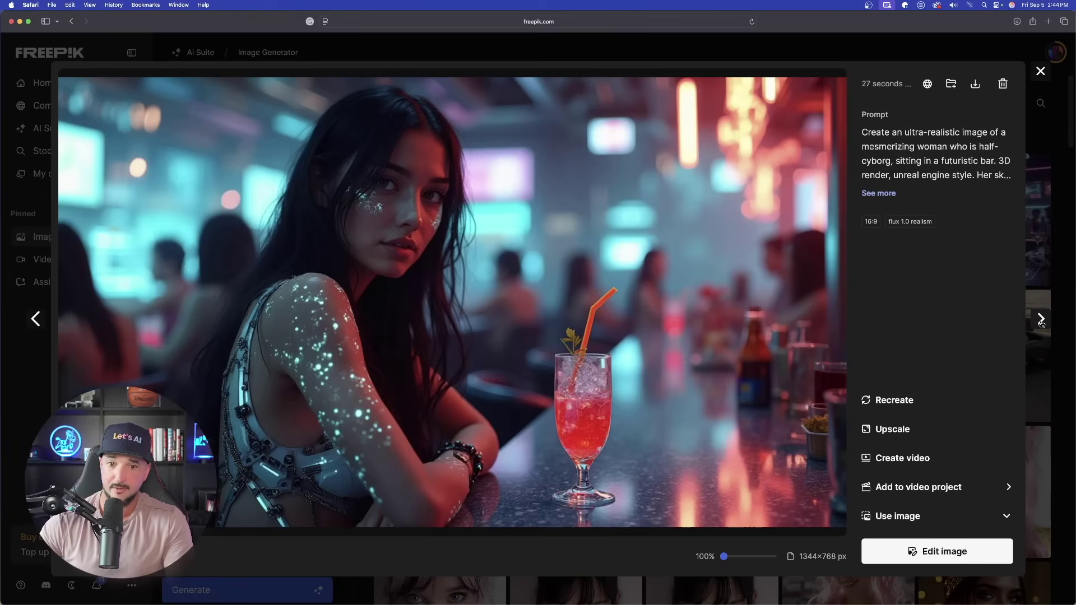
left_click(1040, 320)
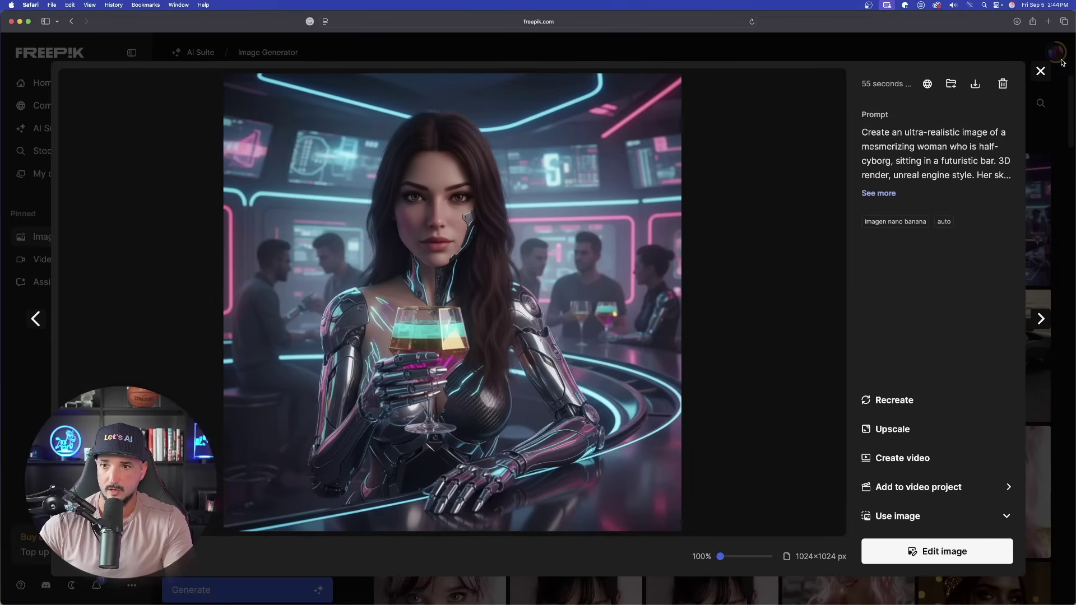
left_click(1040, 71)
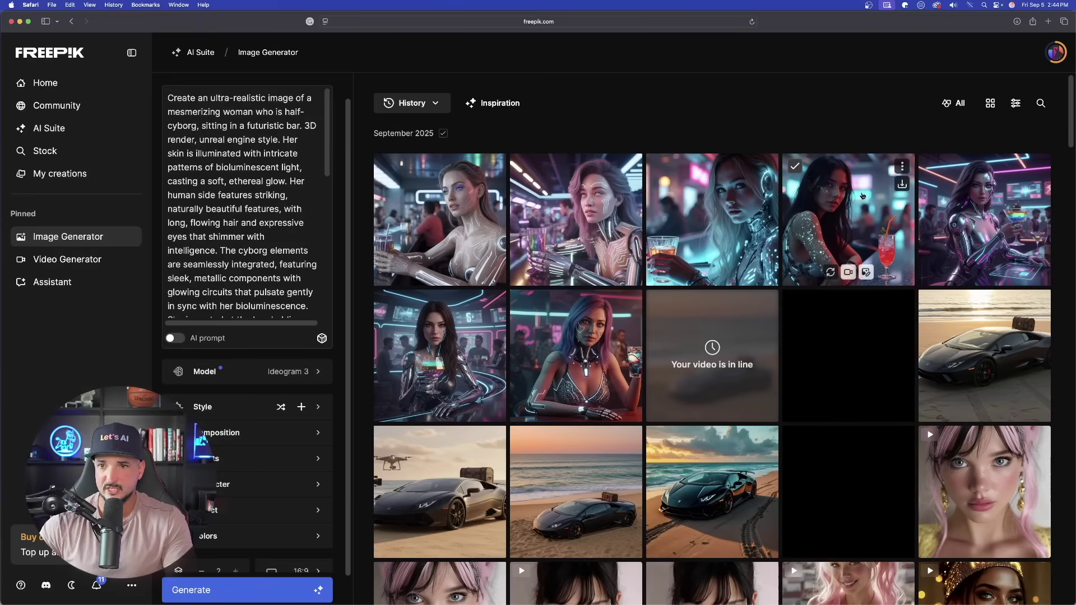
left_click(839, 207)
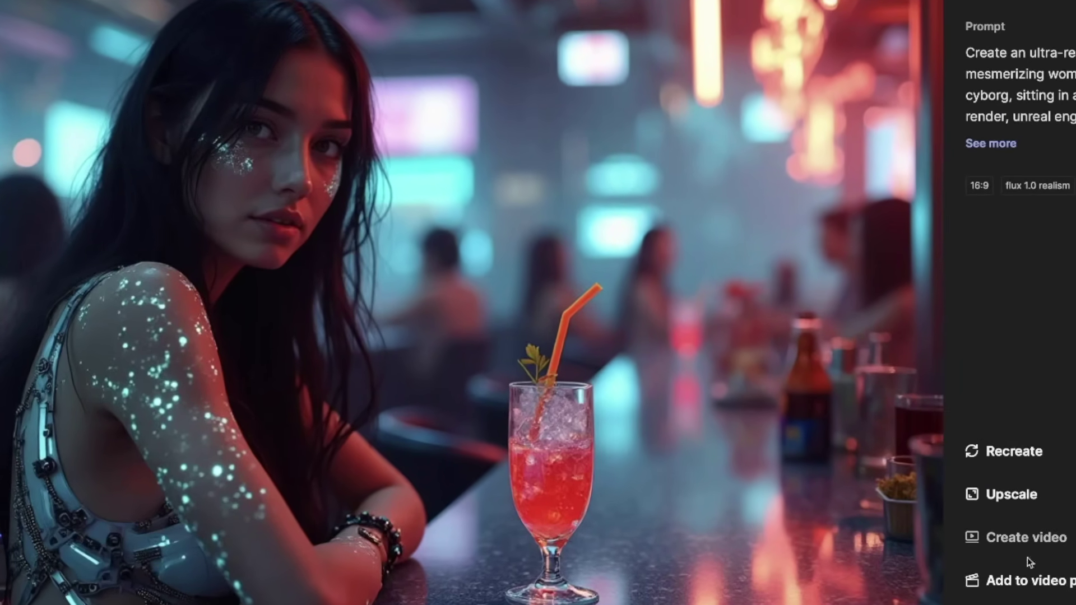
Step: Generate the 'Bird's eye view shot:' cyborg prompt, then open the beach car video full size
key("Escape")
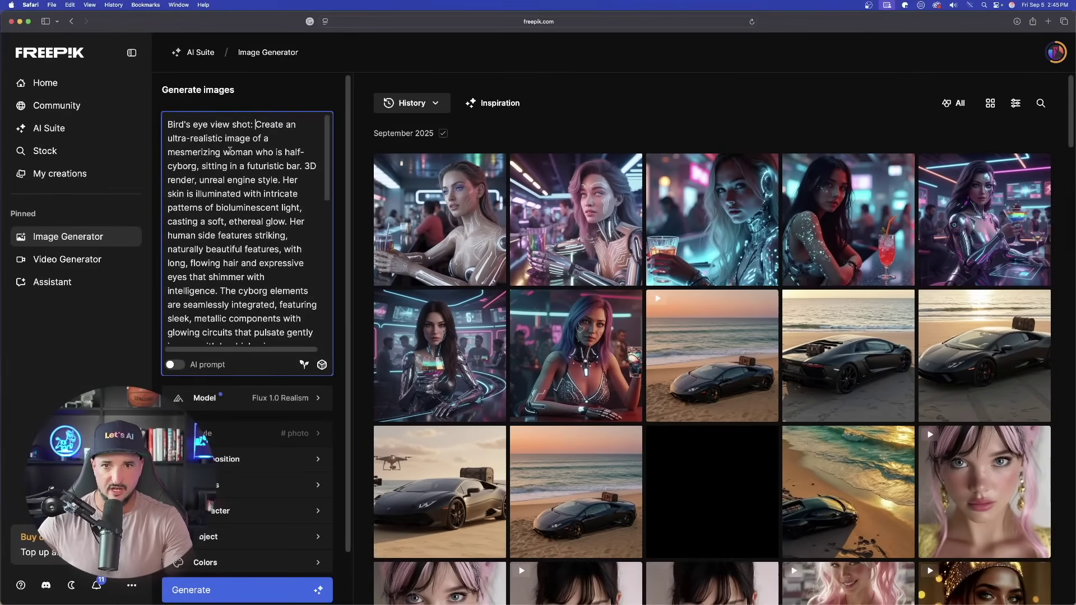
key("Return")
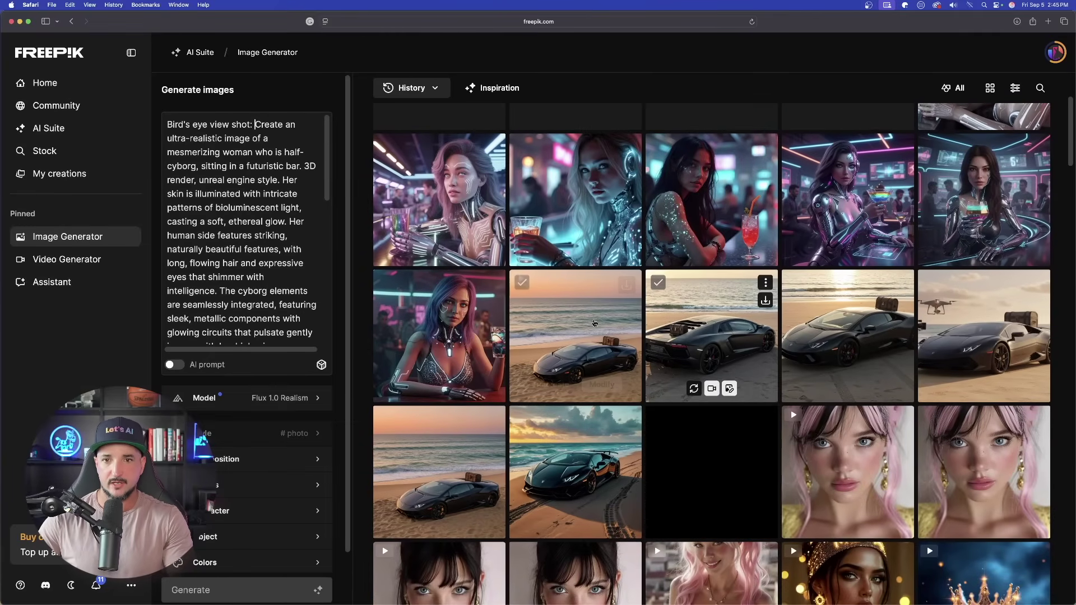
left_click(619, 314)
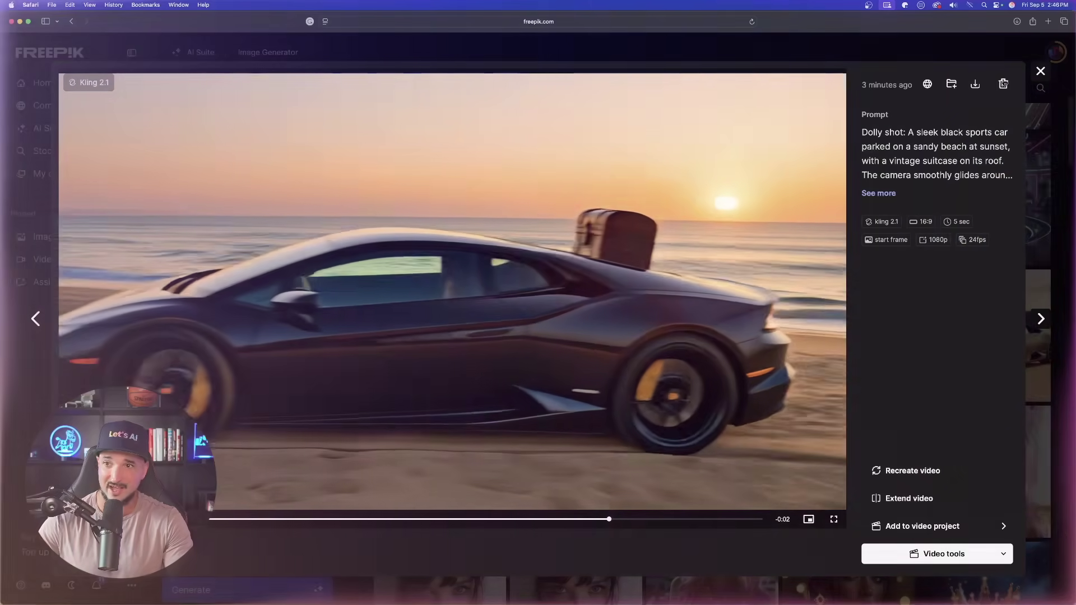
Step: Step forward through the newest cyborg bar images in the viewer, then back two images
left_click(1003, 84)
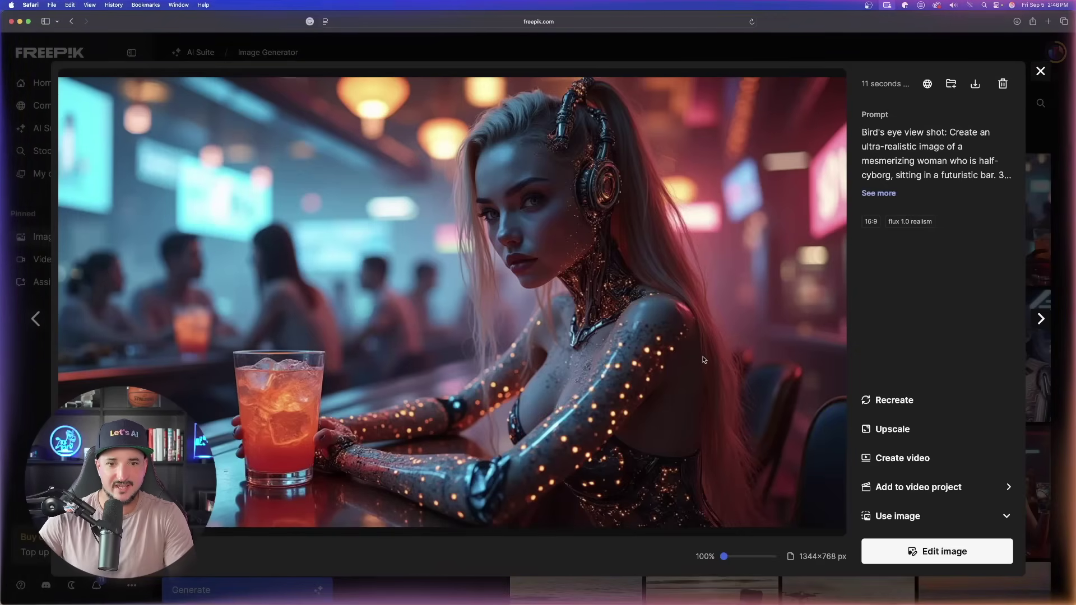
left_click(1037, 316)
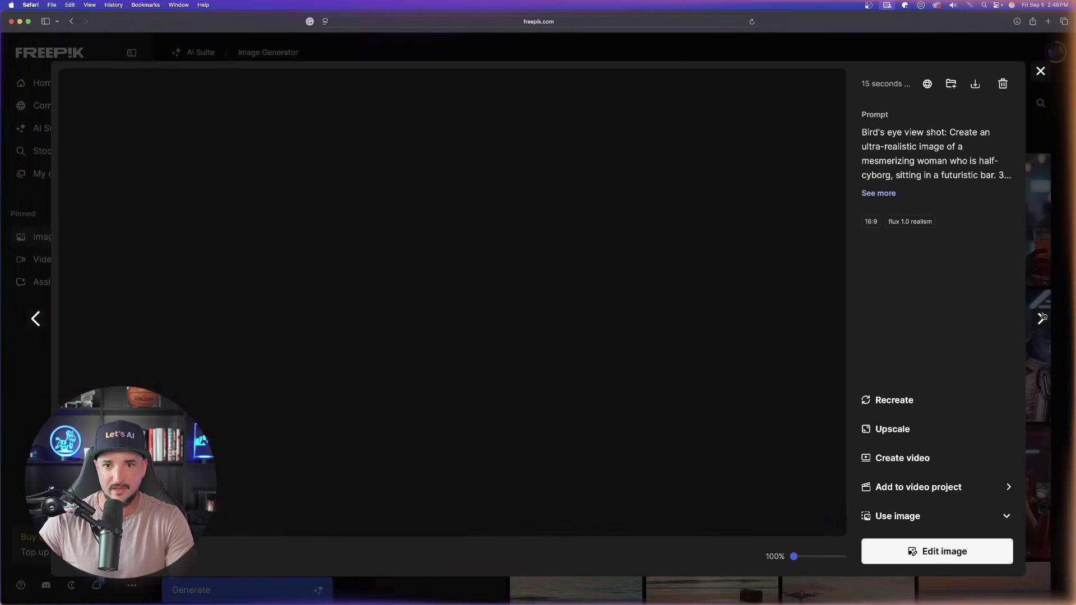
left_click(1039, 317)
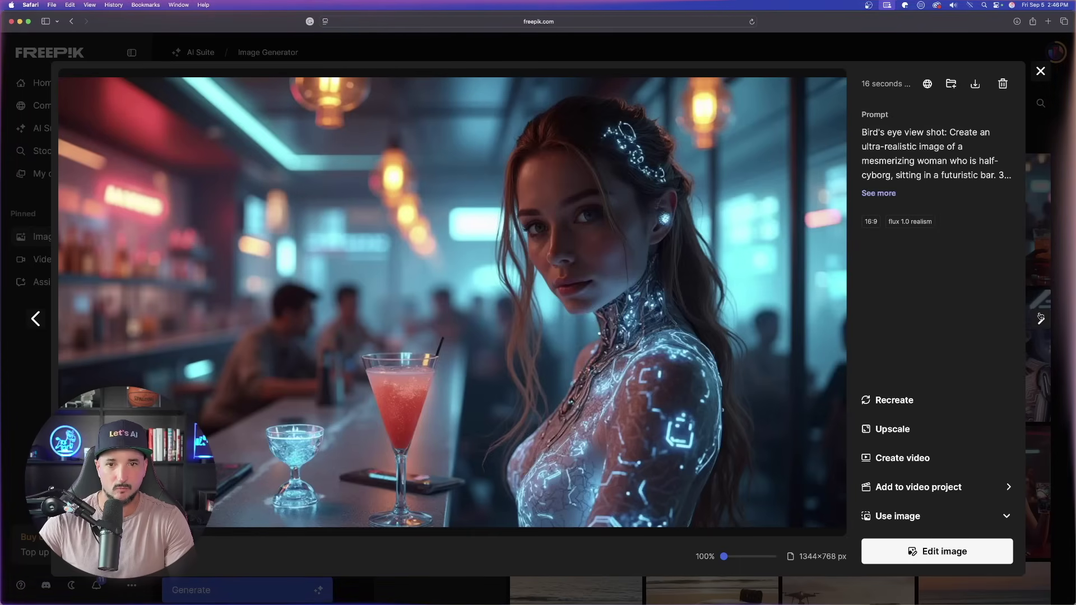
left_click(1039, 317)
left_click(1038, 317)
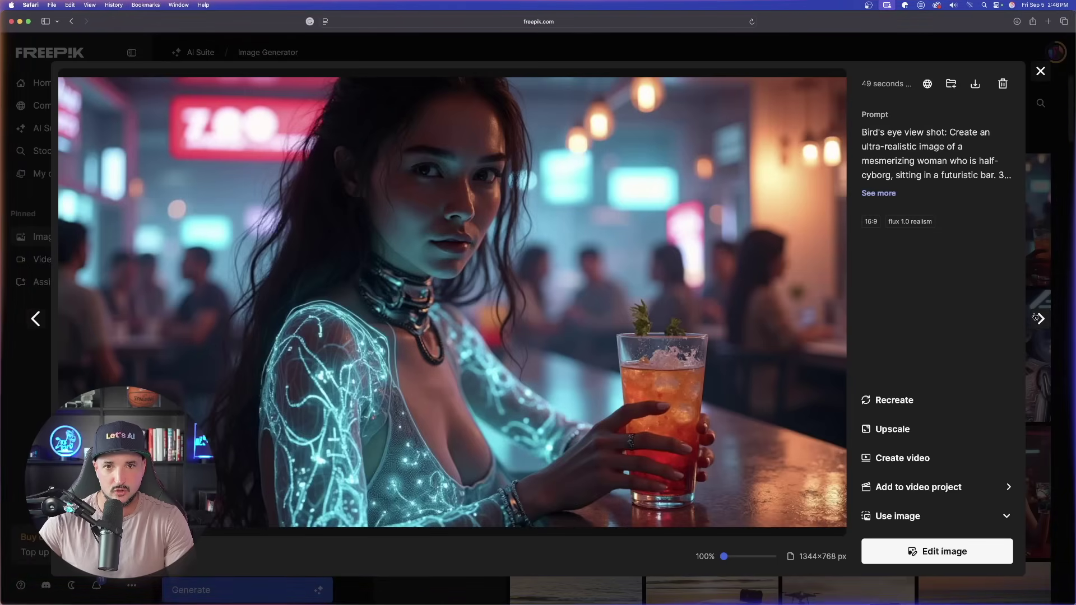
left_click(1037, 318)
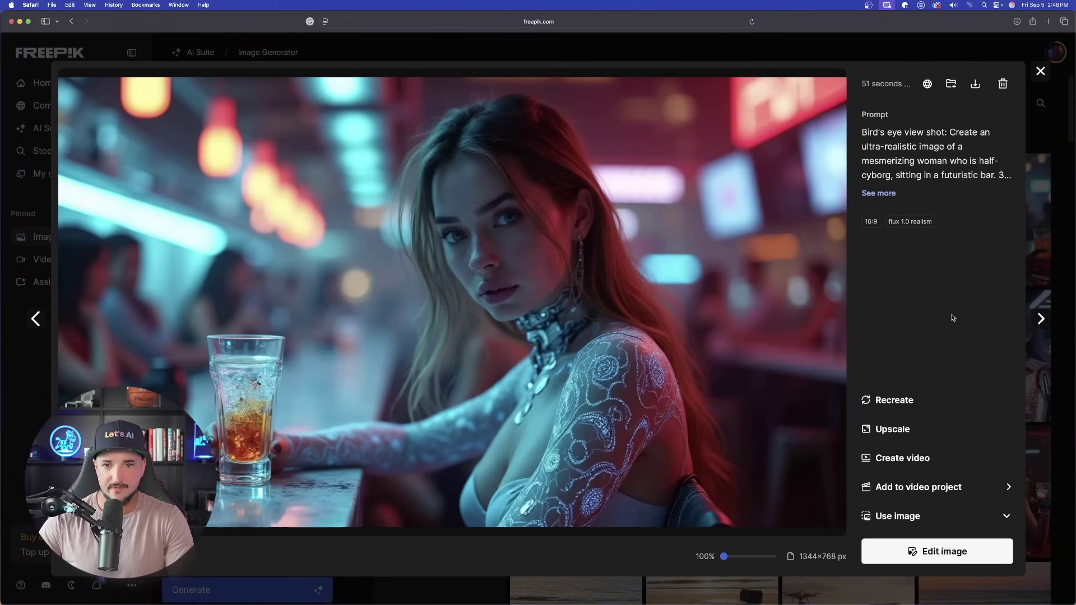
left_click(1040, 320)
left_click(1039, 320)
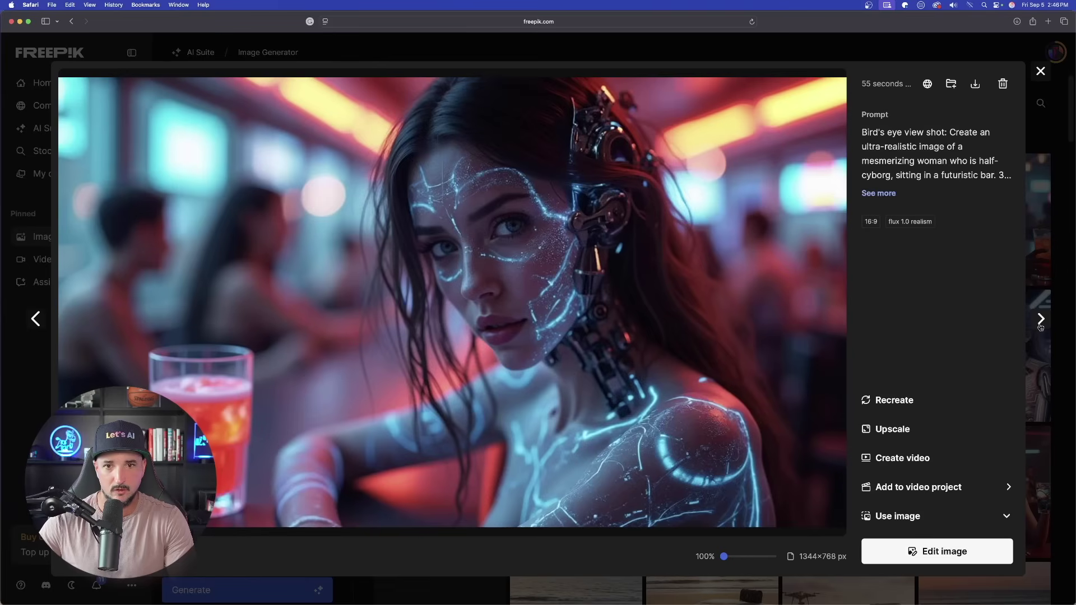
left_click(1040, 320)
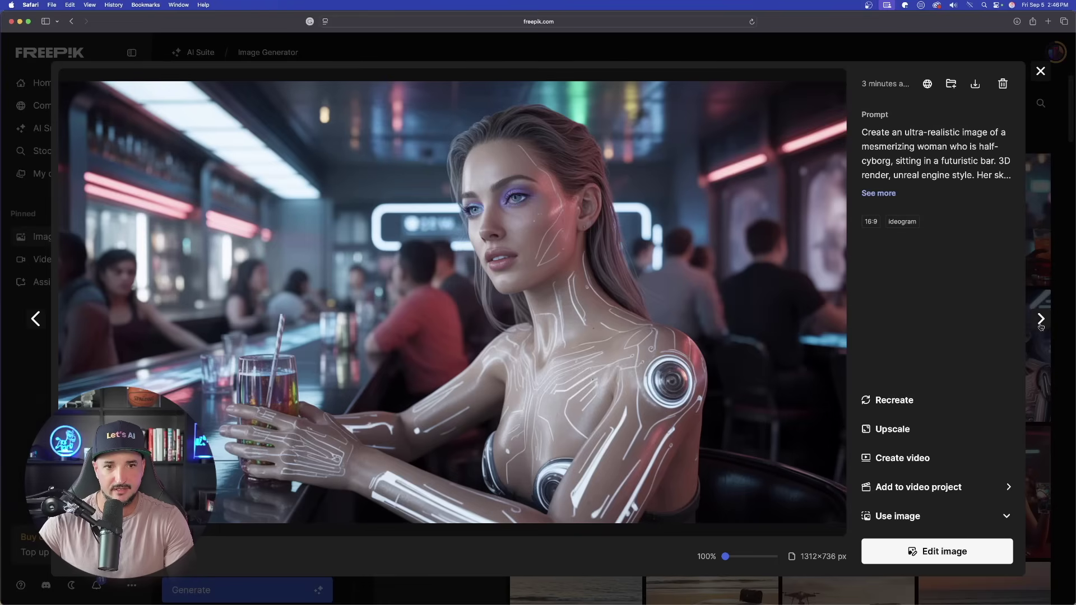
left_click(1041, 325)
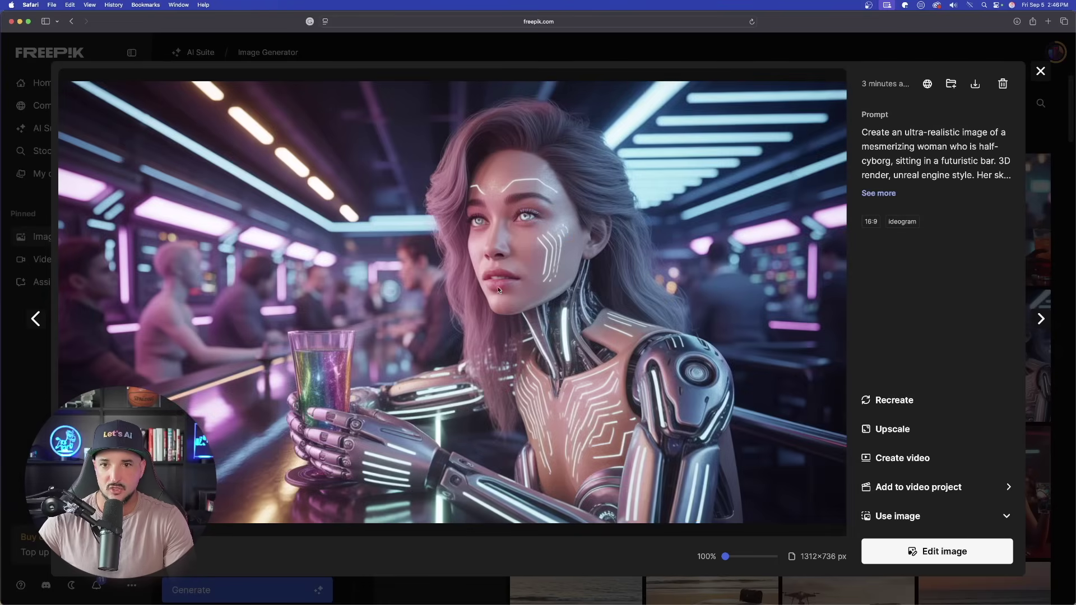
left_click(33, 317)
left_click(34, 318)
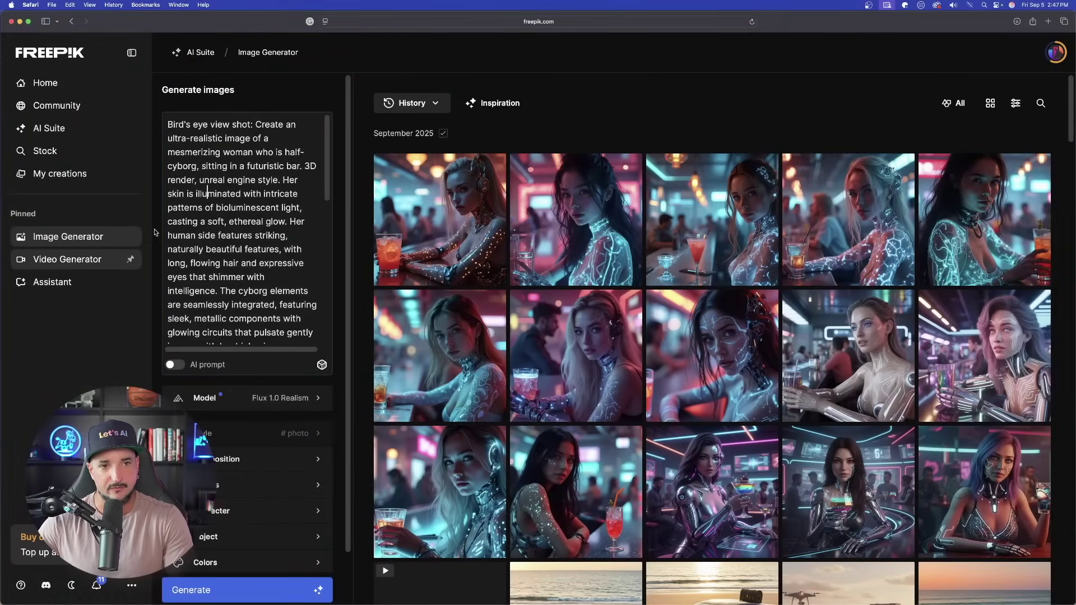
Step: In Video Generator, set the long-haired cyborg bar image from History as the start frame
left_click(67, 258)
left_click(298, 168)
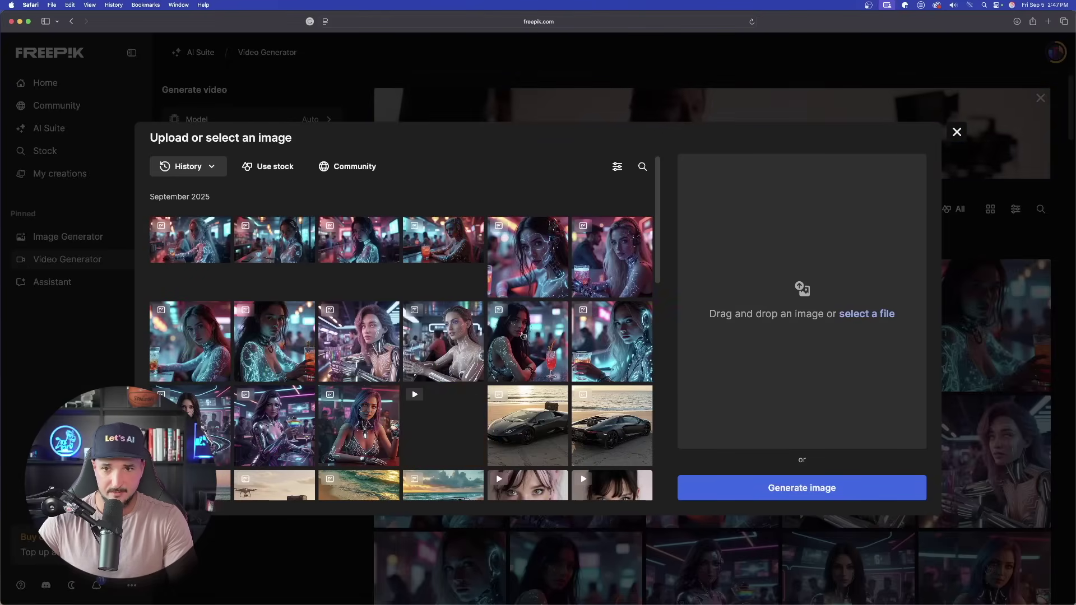
left_click(199, 347)
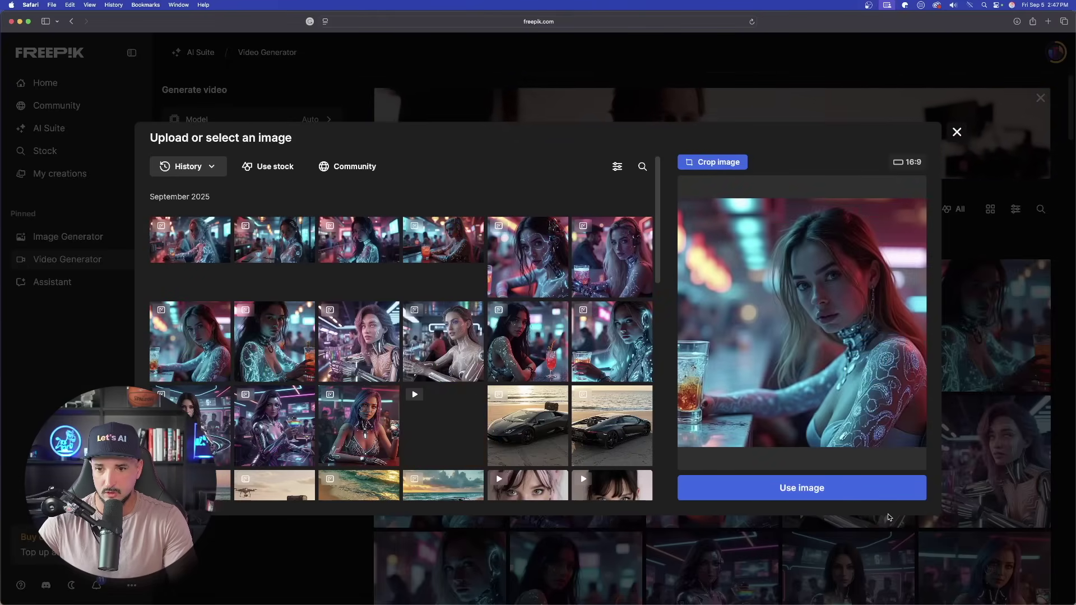
left_click(789, 492)
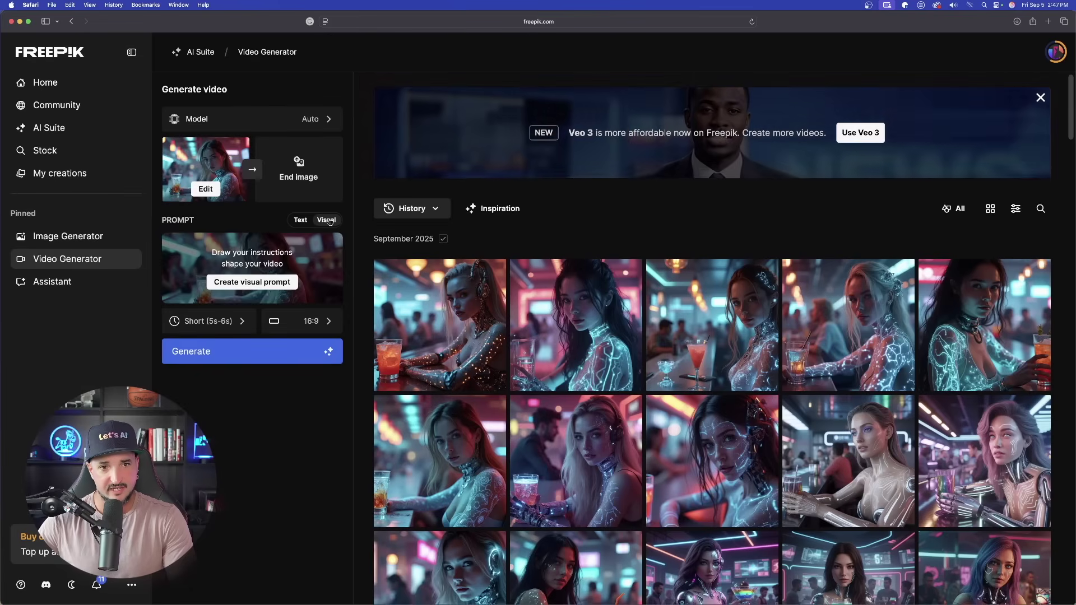
Step: Sketch a white blob with the comment 'waiter brings a margarita to the bar' and save it as the visual prompt
left_click(275, 284)
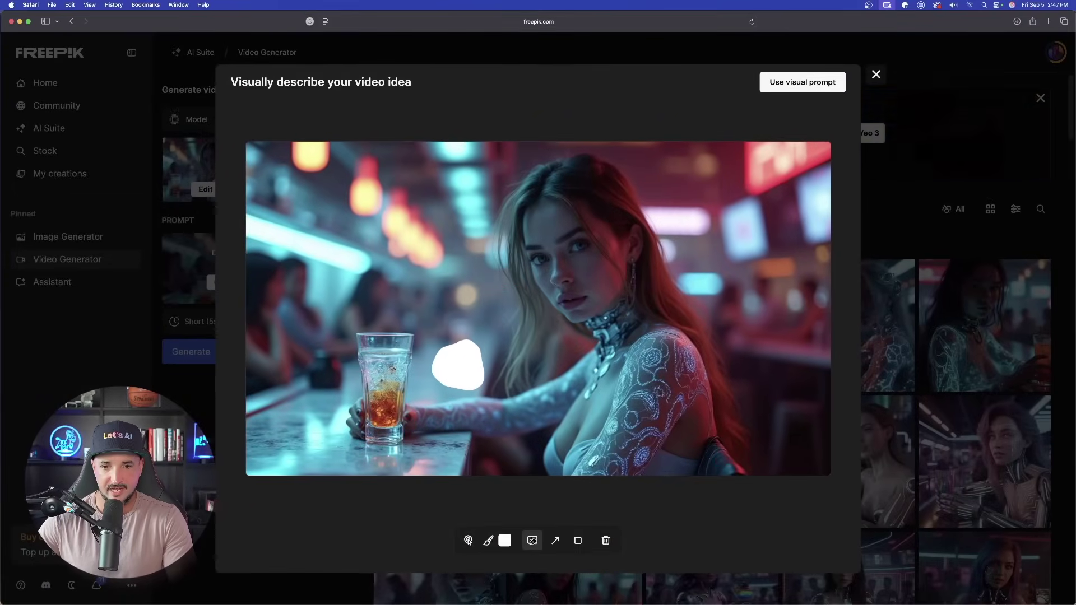
left_click(460, 362)
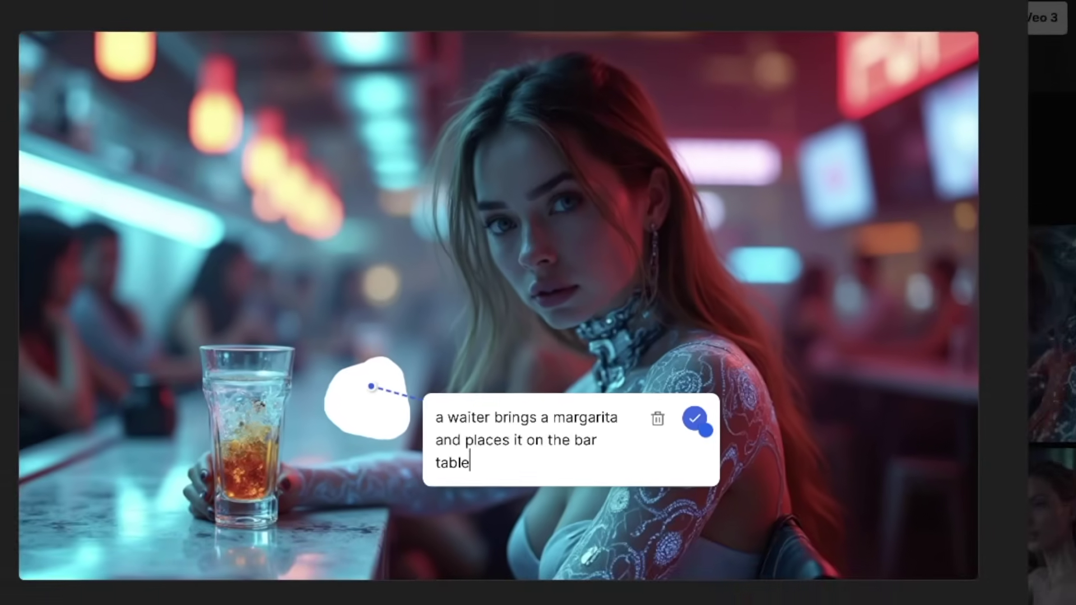
left_click(726, 454)
left_click(815, 84)
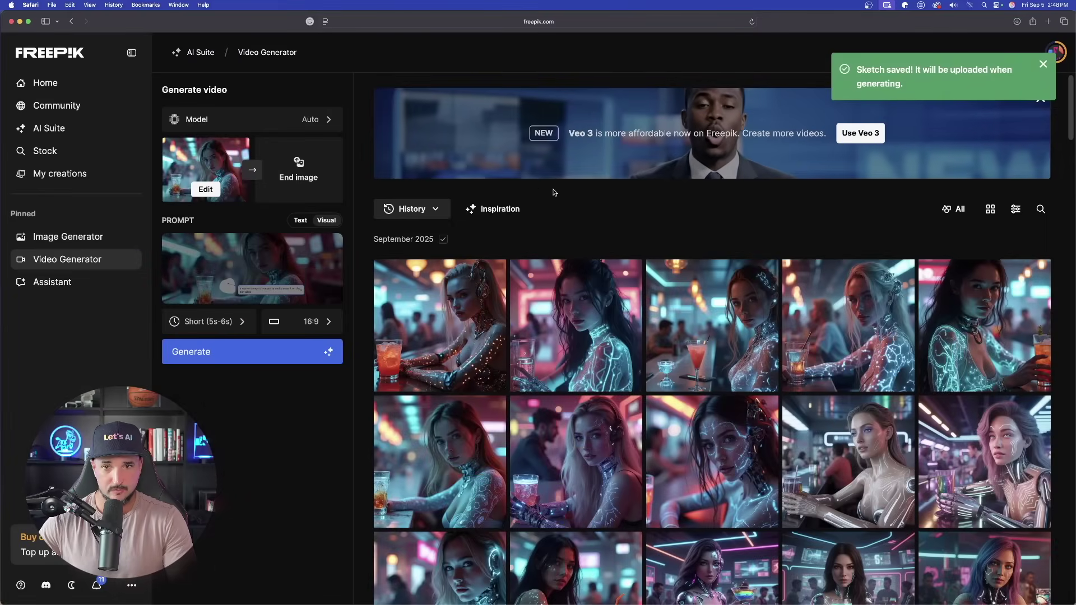
Step: Generate the margarita video, then replace the start image with the dark-haired woman's picture
left_click(242, 357)
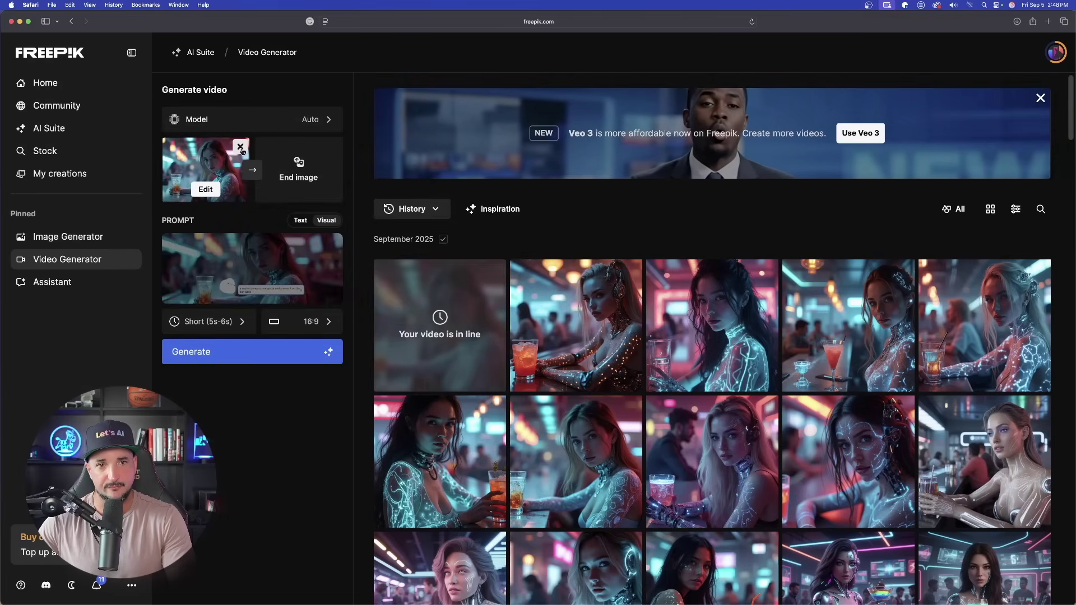
left_click(240, 147)
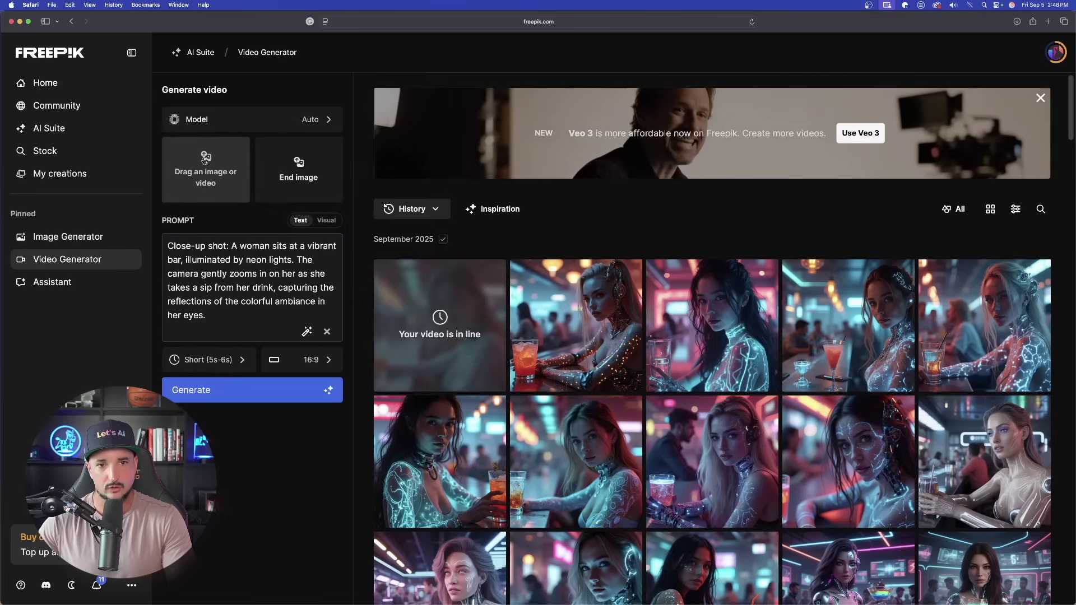
left_click(205, 161)
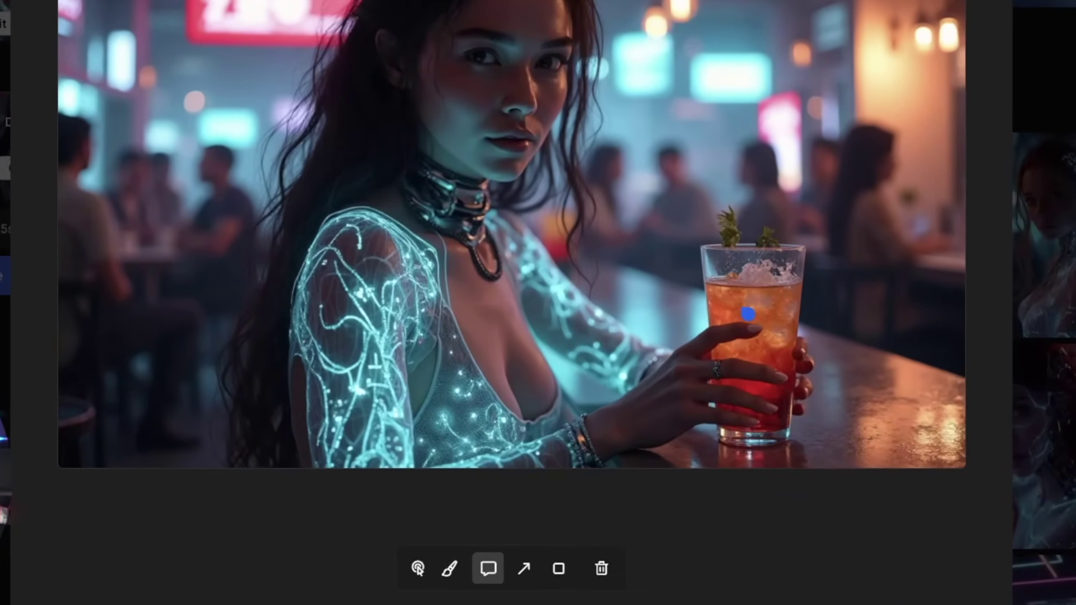
Step: Pin a comment on the woman's glass saying she sips her drink
left_click(695, 371)
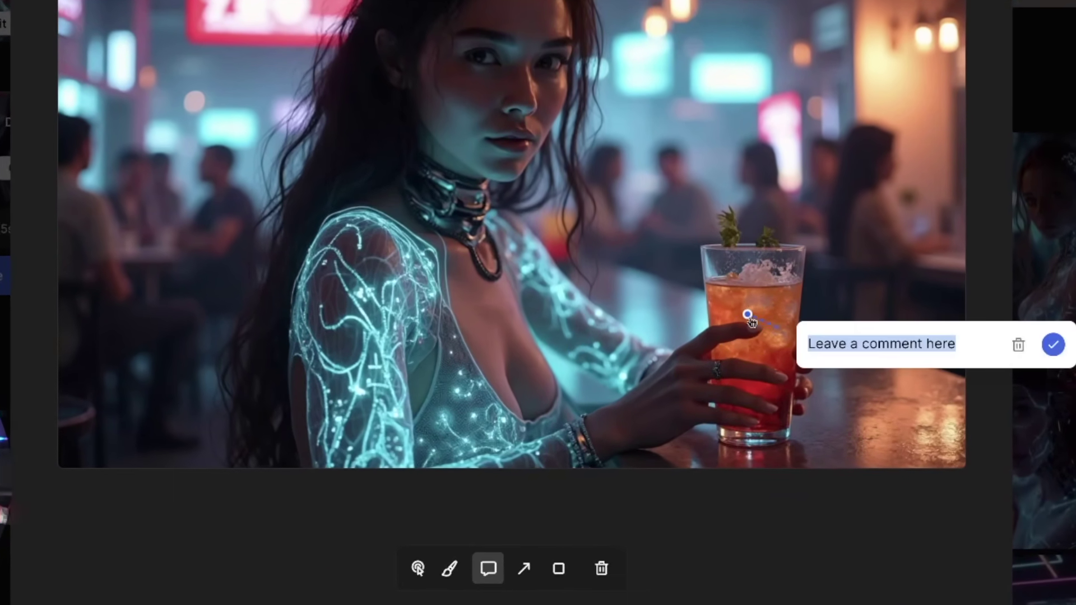
type("woman takes a sip of drink")
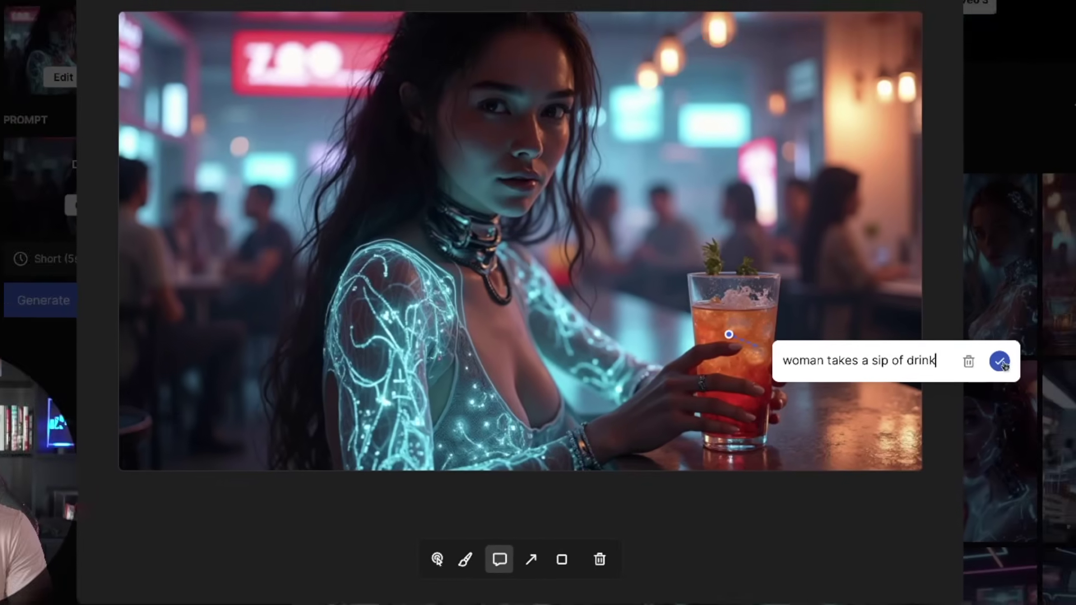
key("Return")
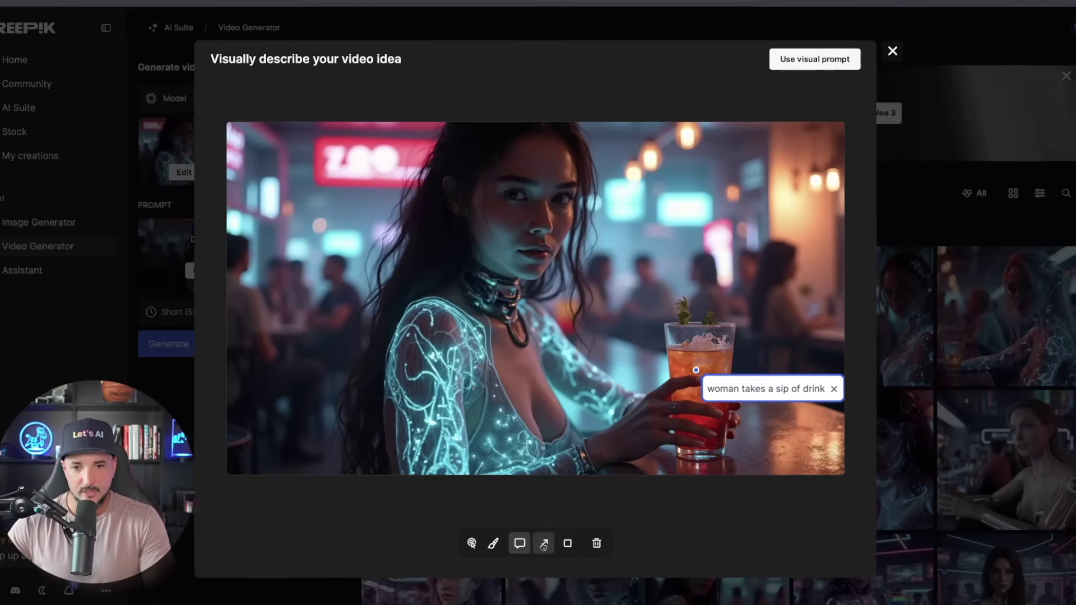
Step: Draw an arrow noted 'man walks off' and a white bar blob noted 'waiter sets down chips'
left_click(497, 540)
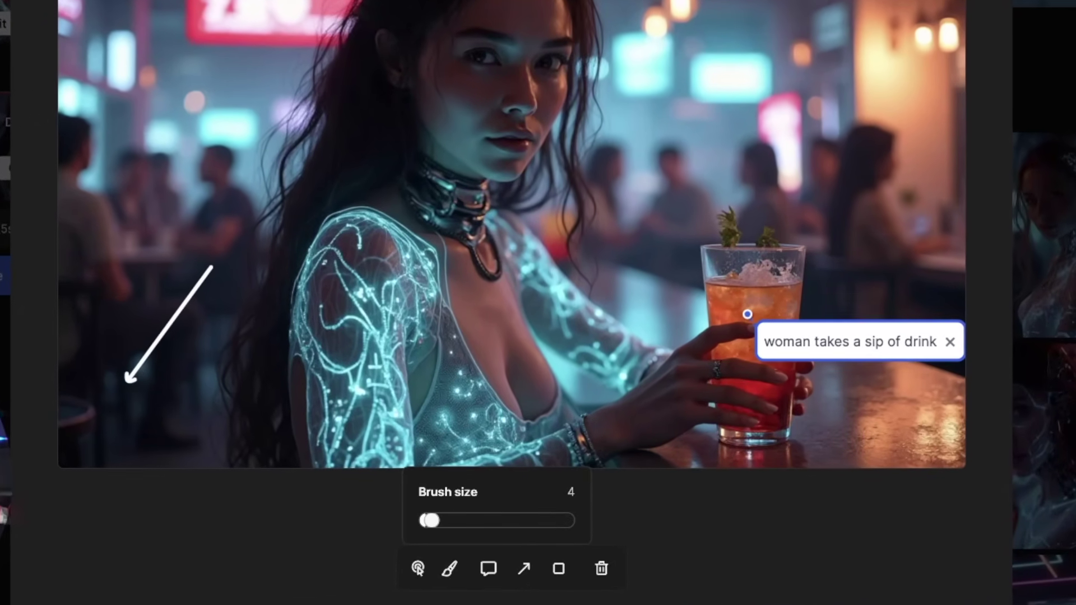
left_click(515, 576)
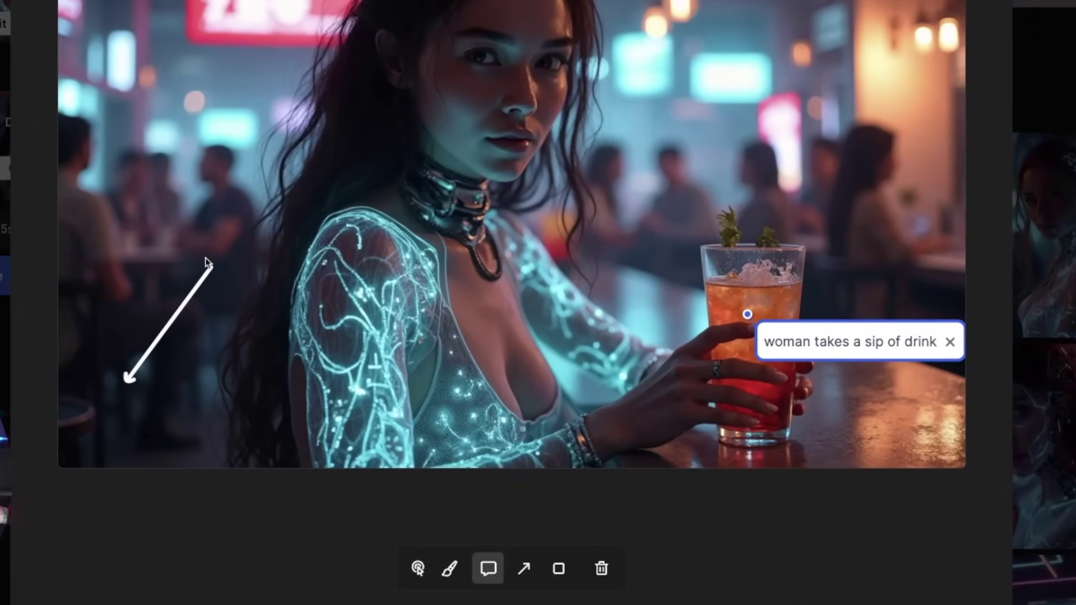
left_click(86, 247)
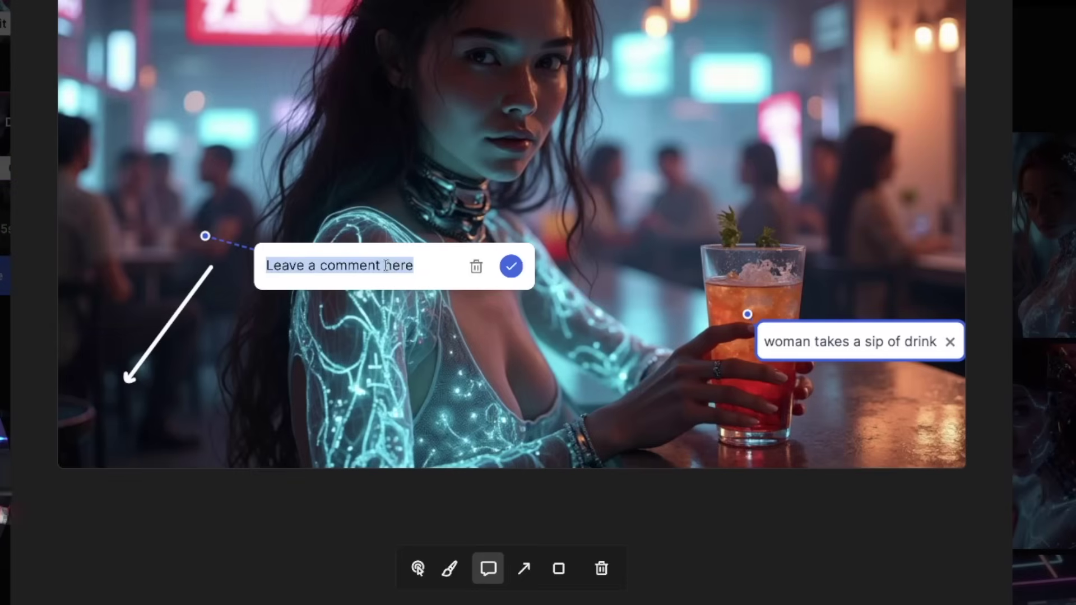
type("man g")
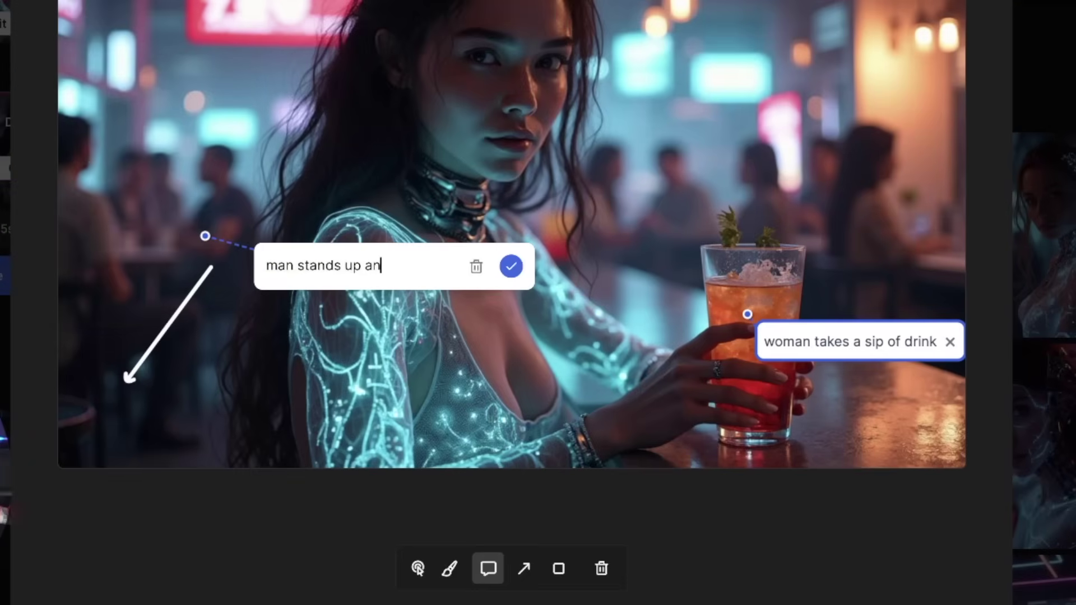
type("s in this direction")
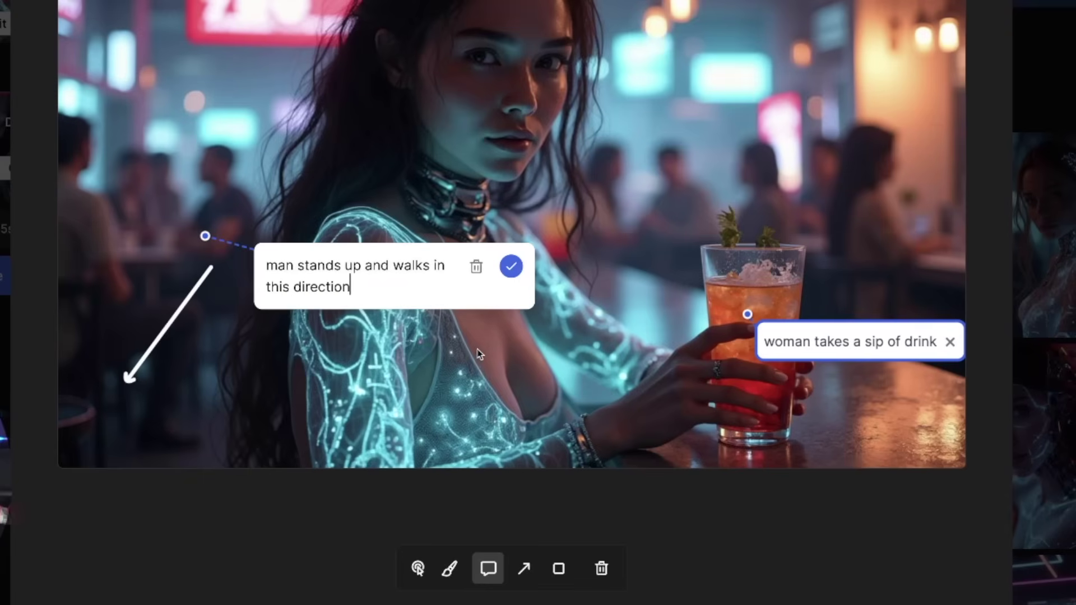
left_click(449, 570)
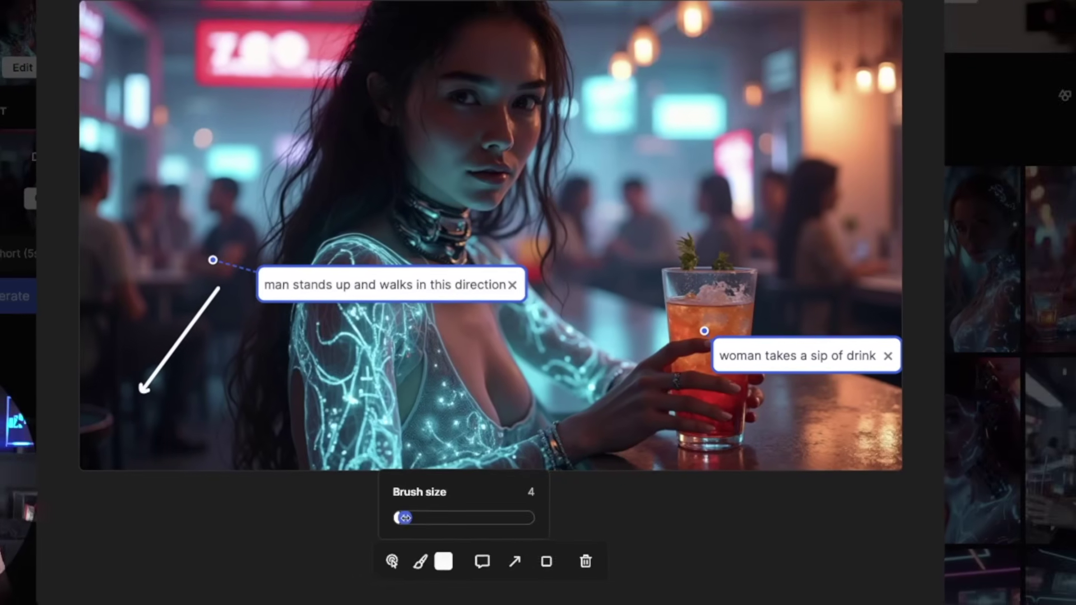
left_click_drag(415, 521, 443, 520)
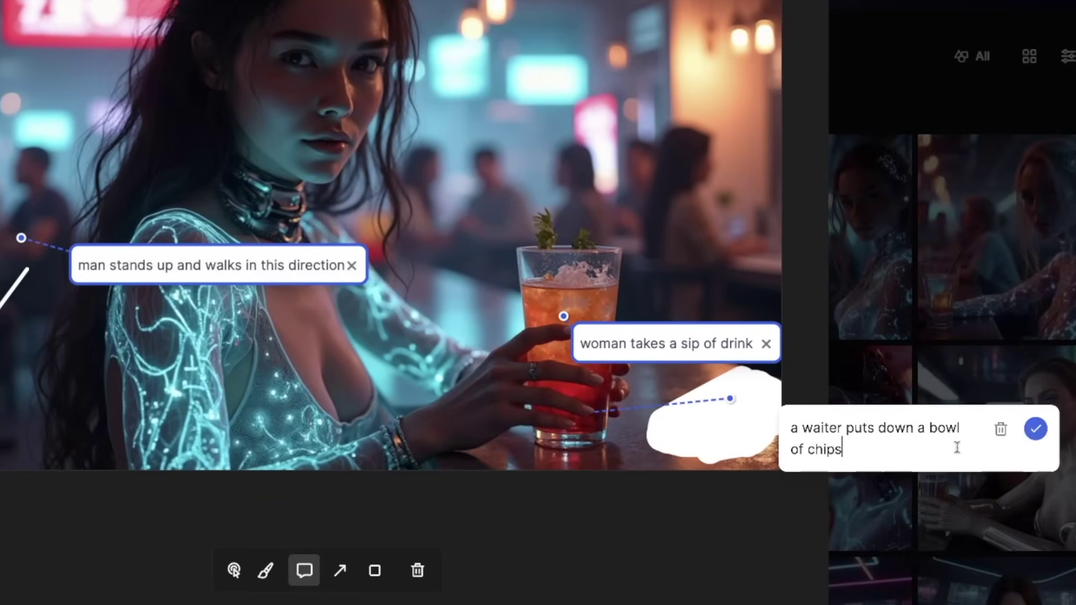
left_click(1035, 430)
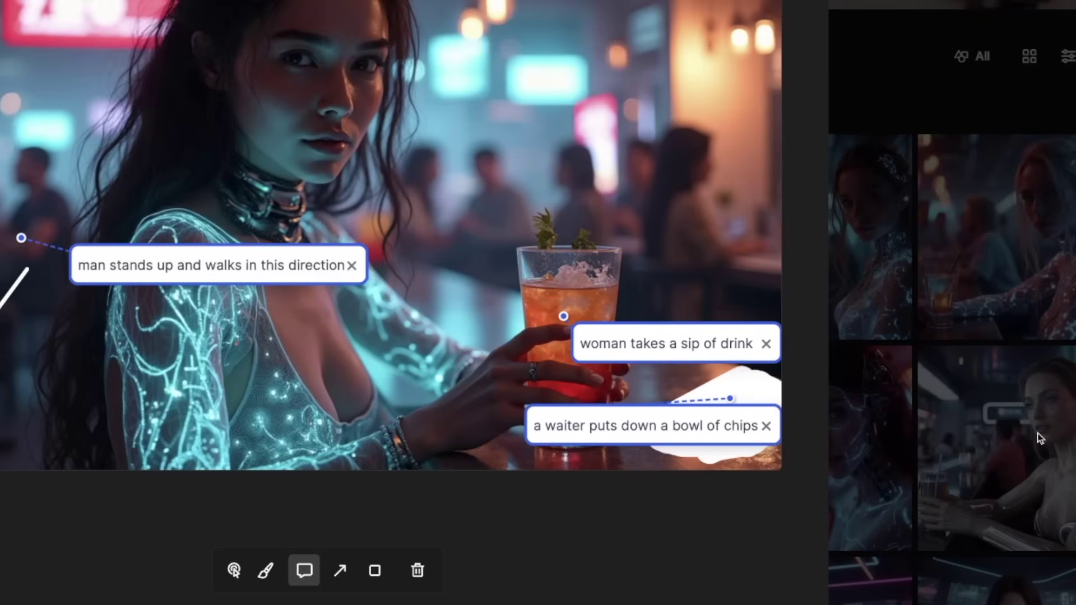